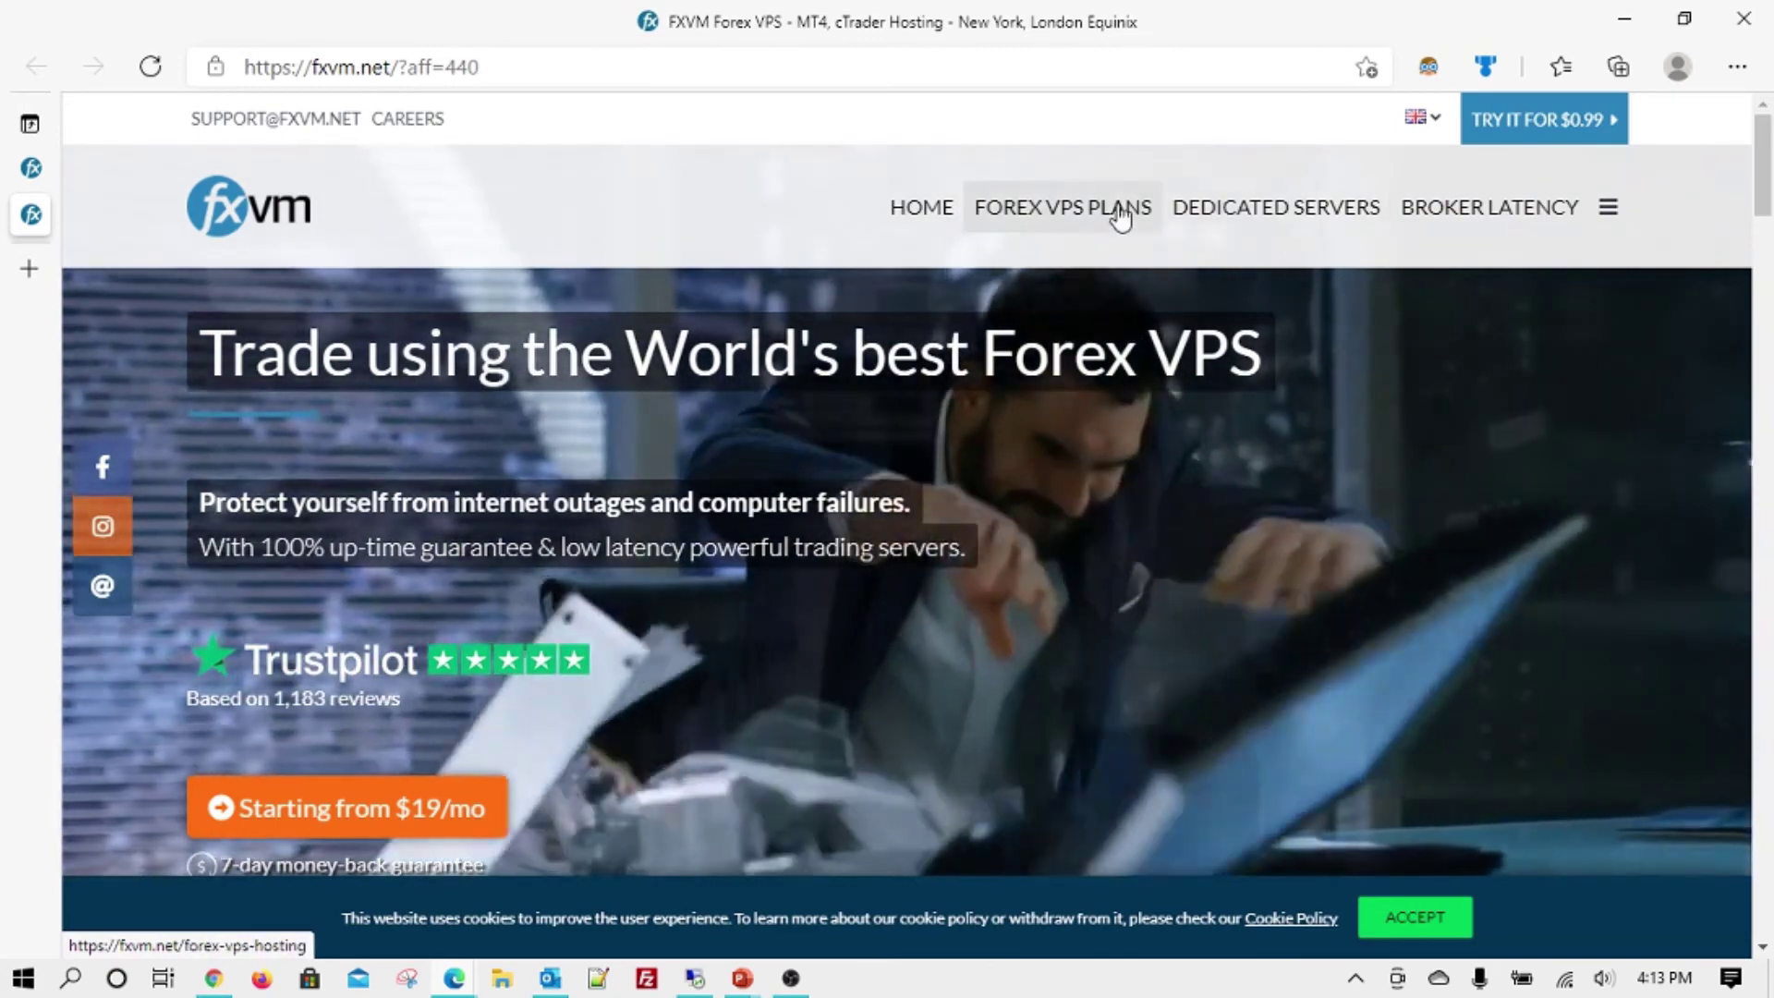
Step: Go to FOREX VPS PLANS on the FXVM site and scroll through the VPS plans comparison table
{"action": "left_click", "coordinate": [1121, 216]}
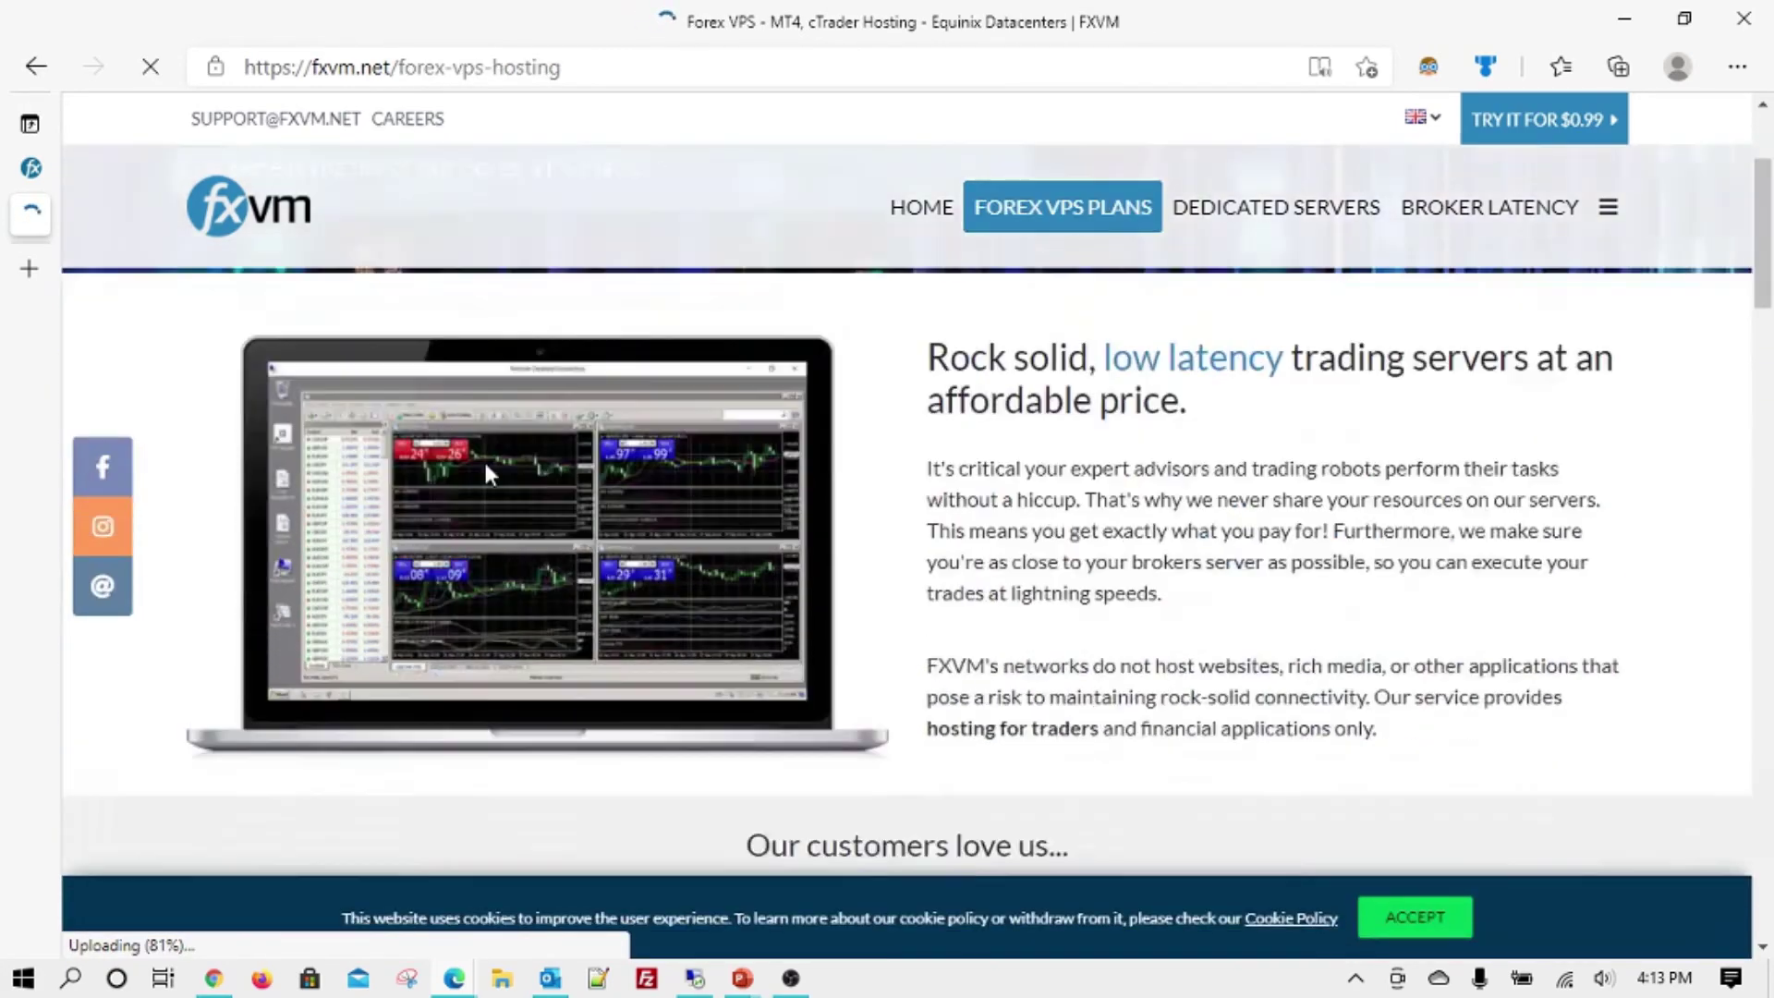
{"action": "scroll", "coordinate": [487, 475], "scroll_direction": "down", "scroll_amount": 10}
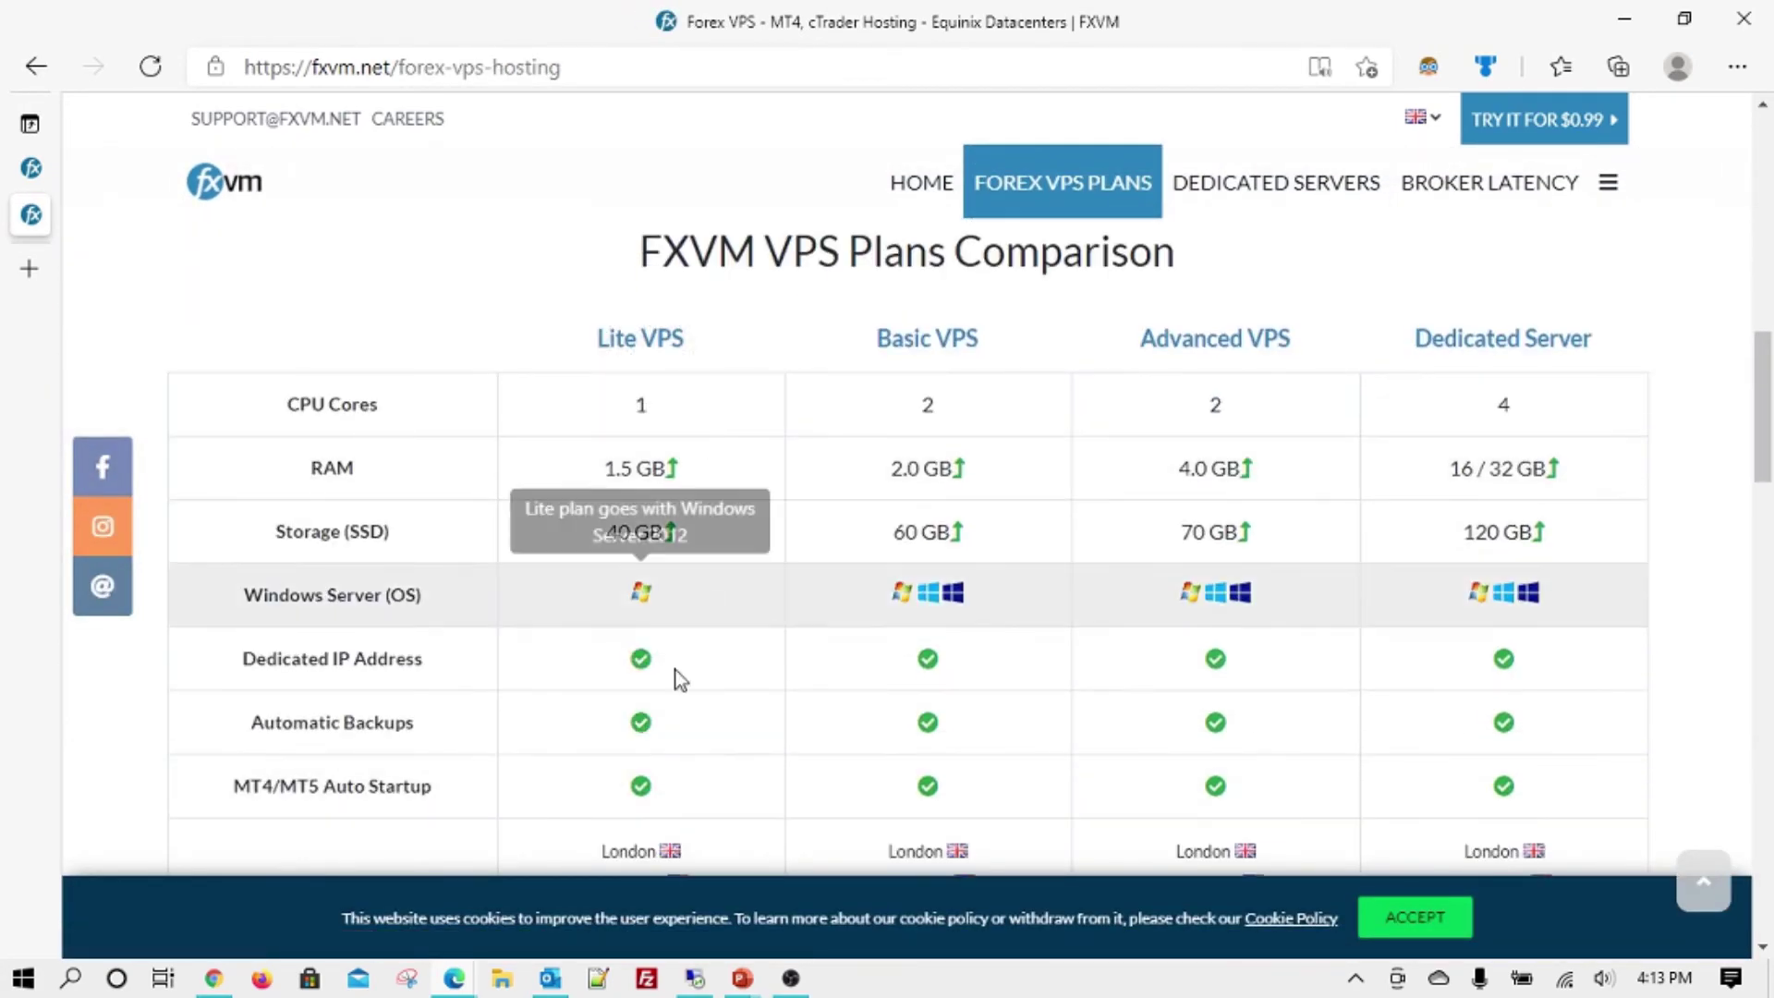
{"action": "scroll", "coordinate": [681, 681], "scroll_direction": "down", "scroll_amount": 3}
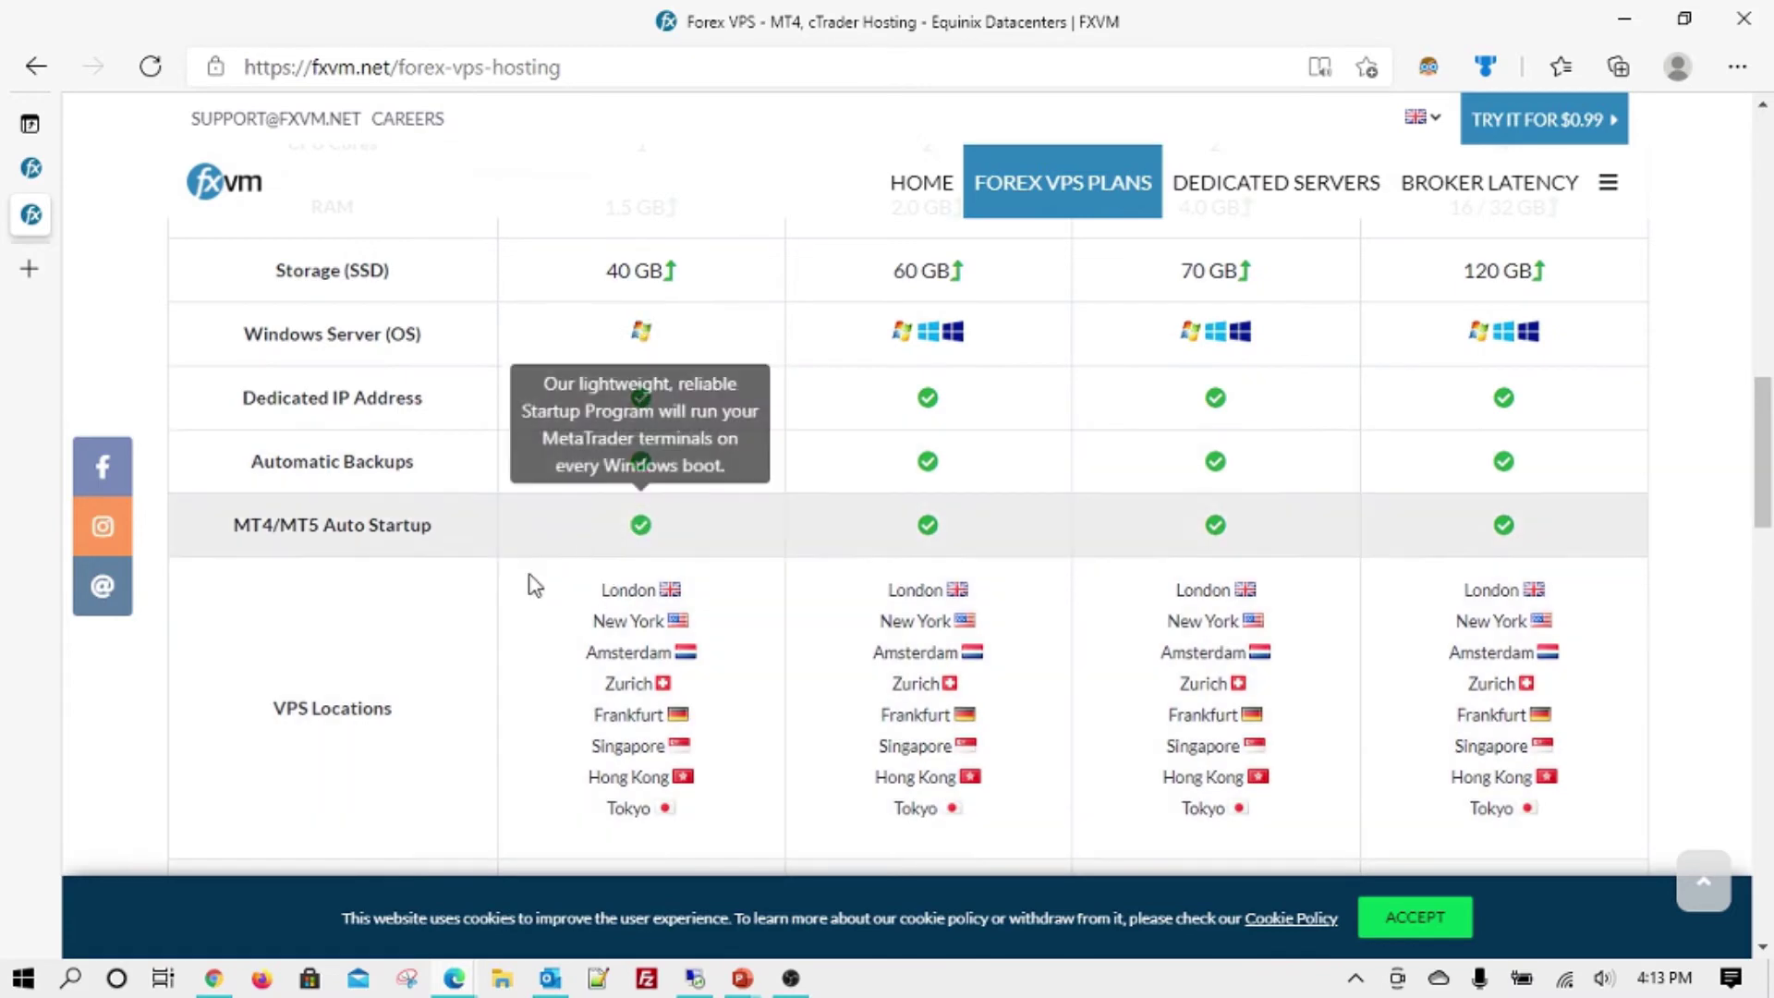
{"action": "scroll", "coordinate": [511, 448], "scroll_direction": "down", "scroll_amount": 3}
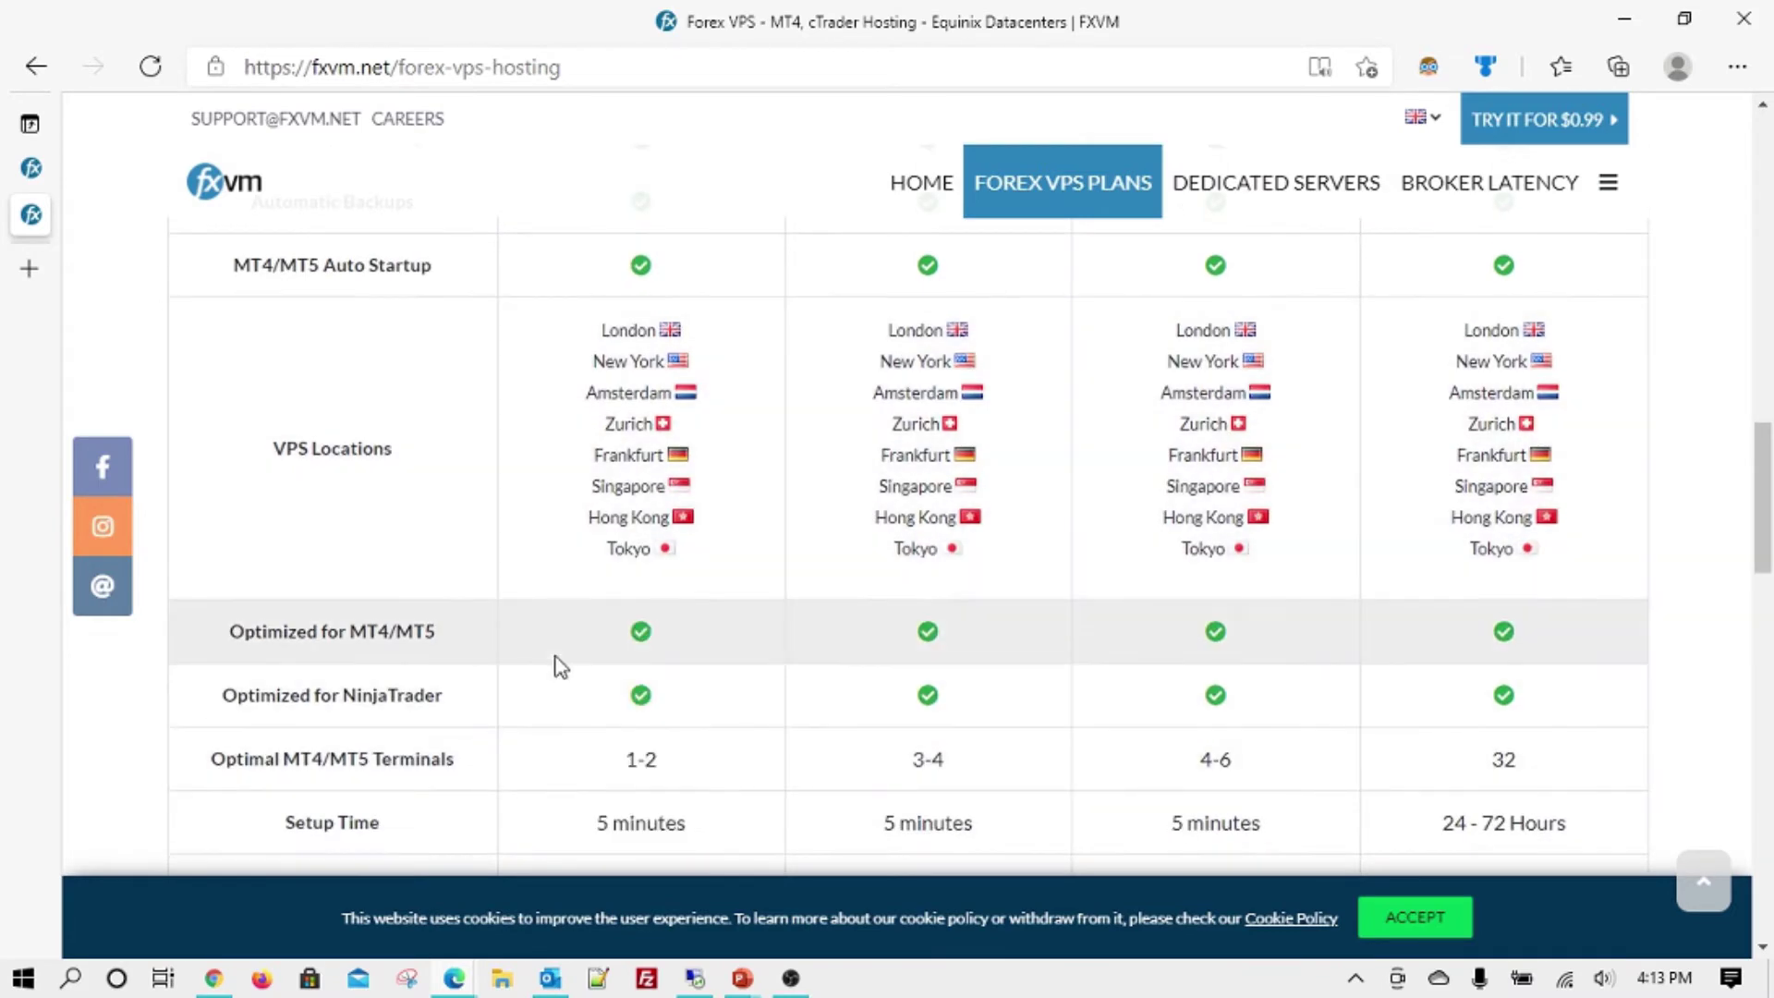
{"action": "scroll", "coordinate": [559, 665], "scroll_direction": "up", "scroll_amount": 10}
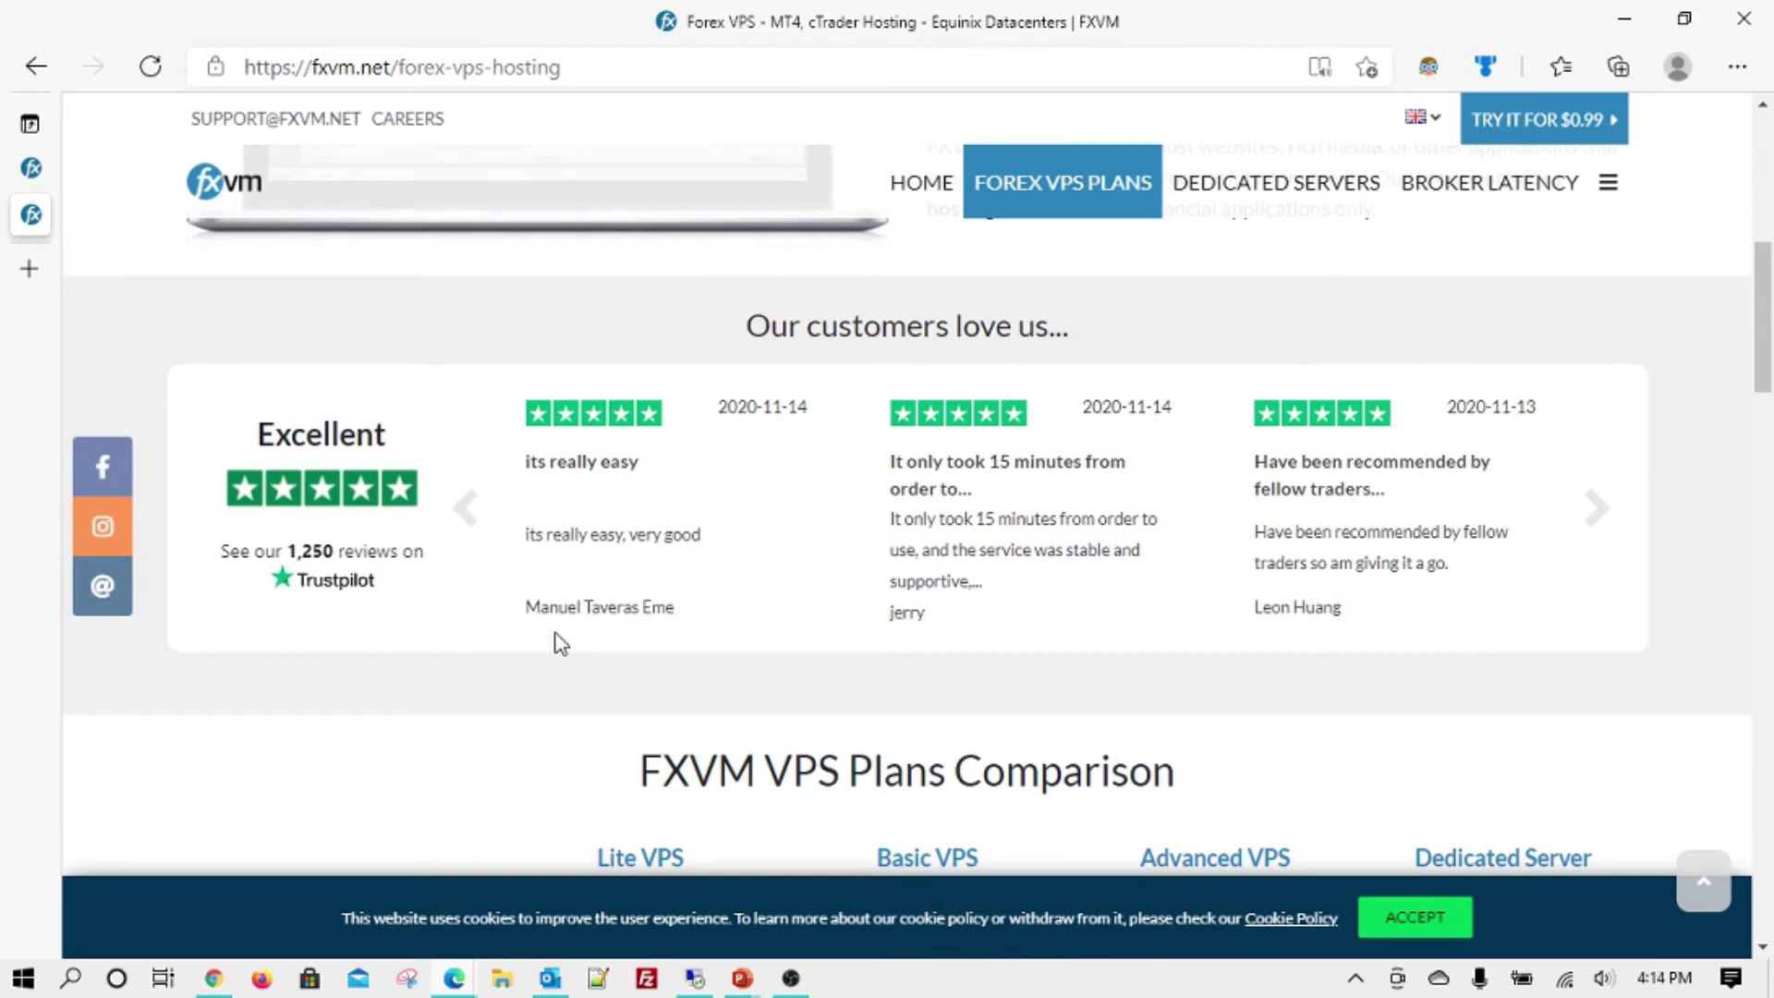
{"action": "scroll", "coordinate": [561, 644], "scroll_direction": "down", "scroll_amount": 5}
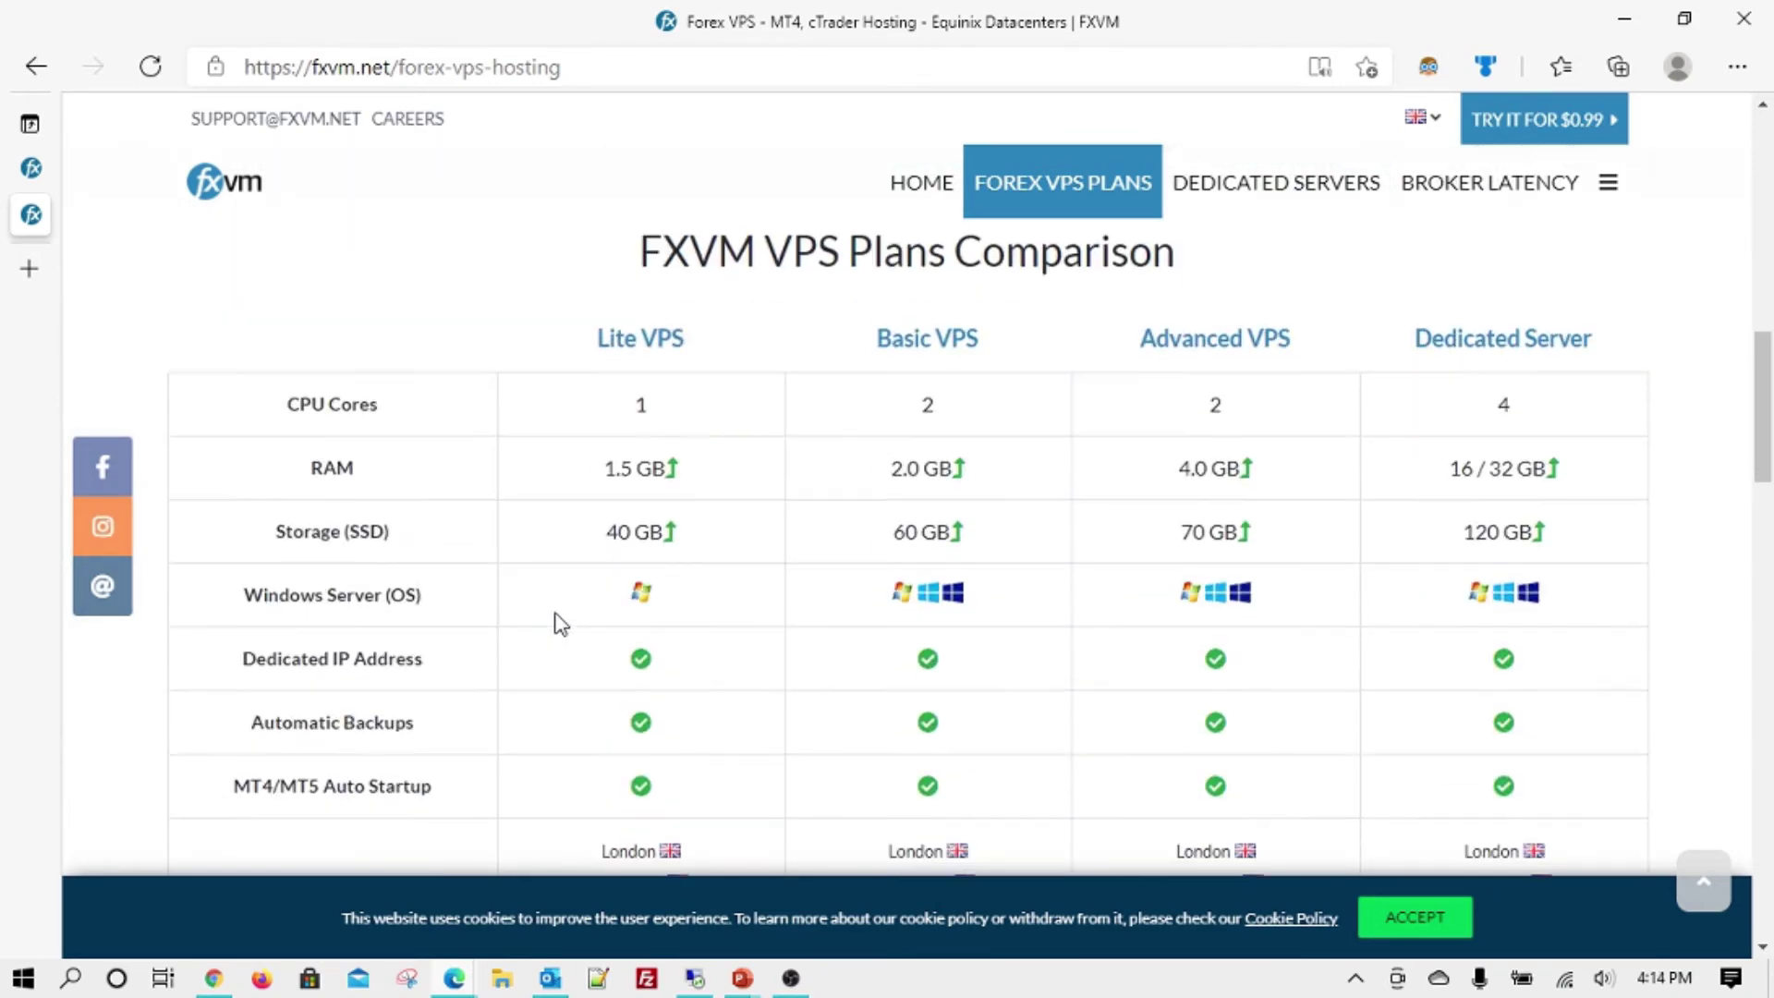
{"action": "scroll", "coordinate": [578, 689], "scroll_direction": "down", "scroll_amount": 5}
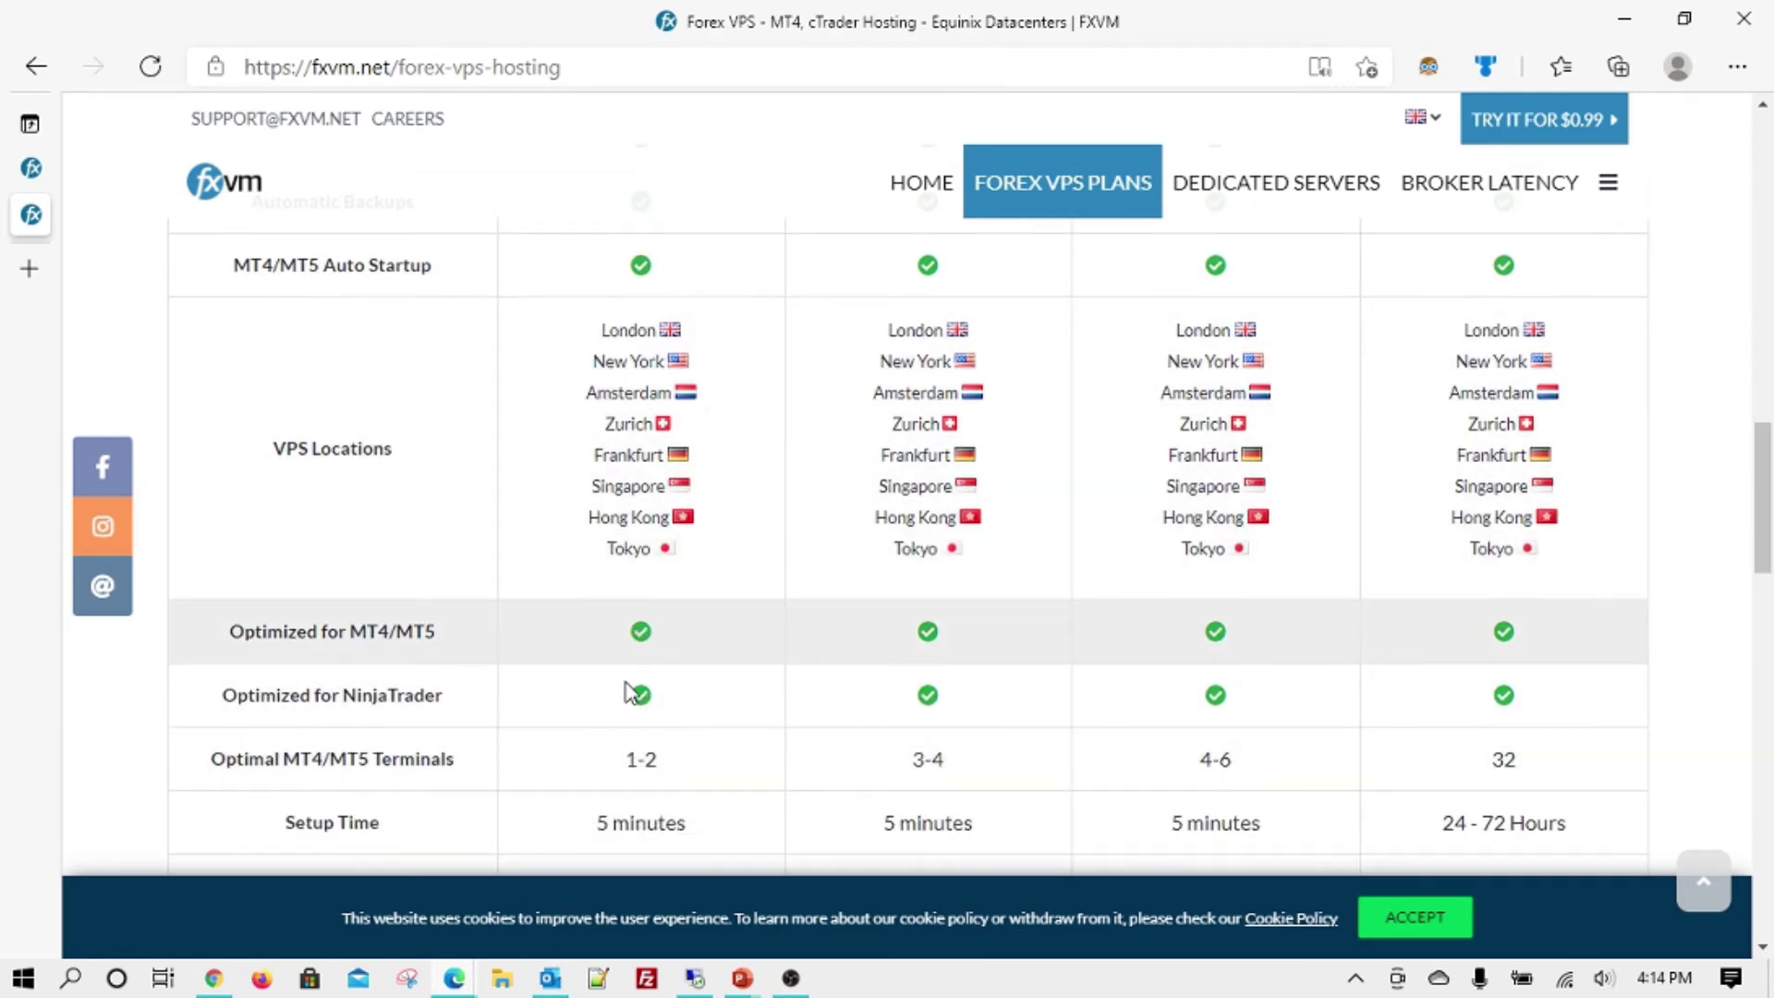
{"action": "scroll", "coordinate": [419, 778], "scroll_direction": "up", "scroll_amount": 5}
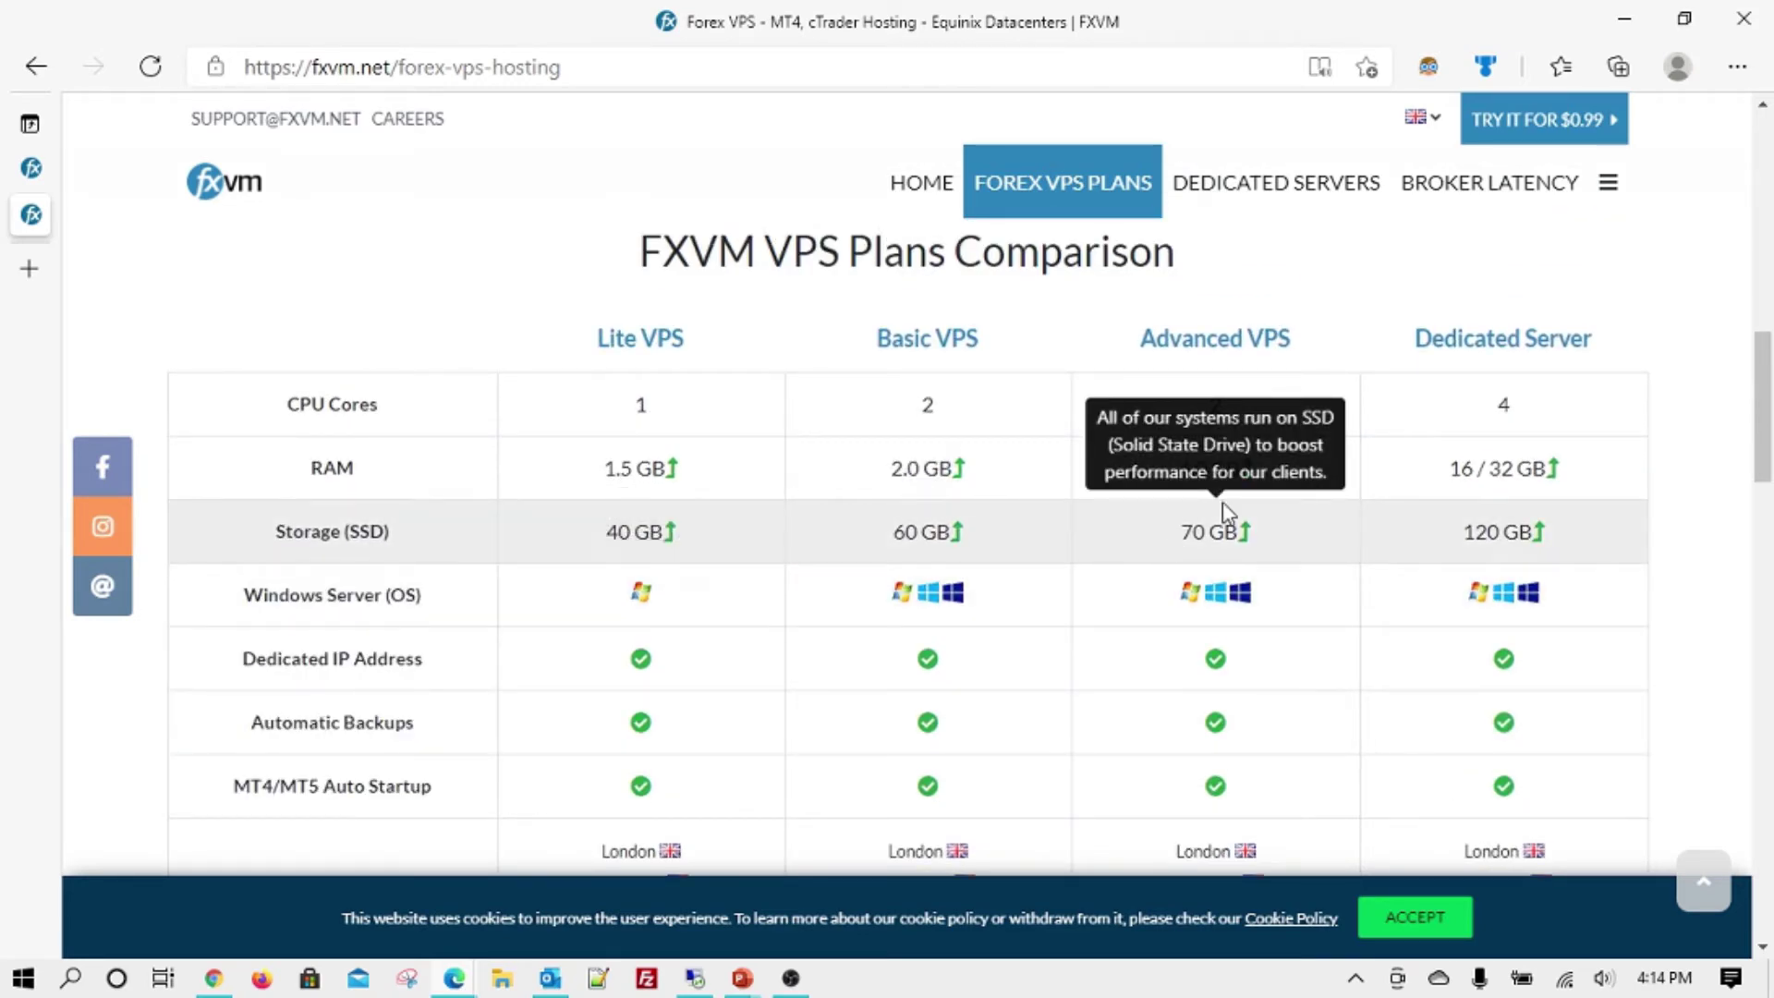
{"action": "mouse_move", "coordinate": [1610, 198]}
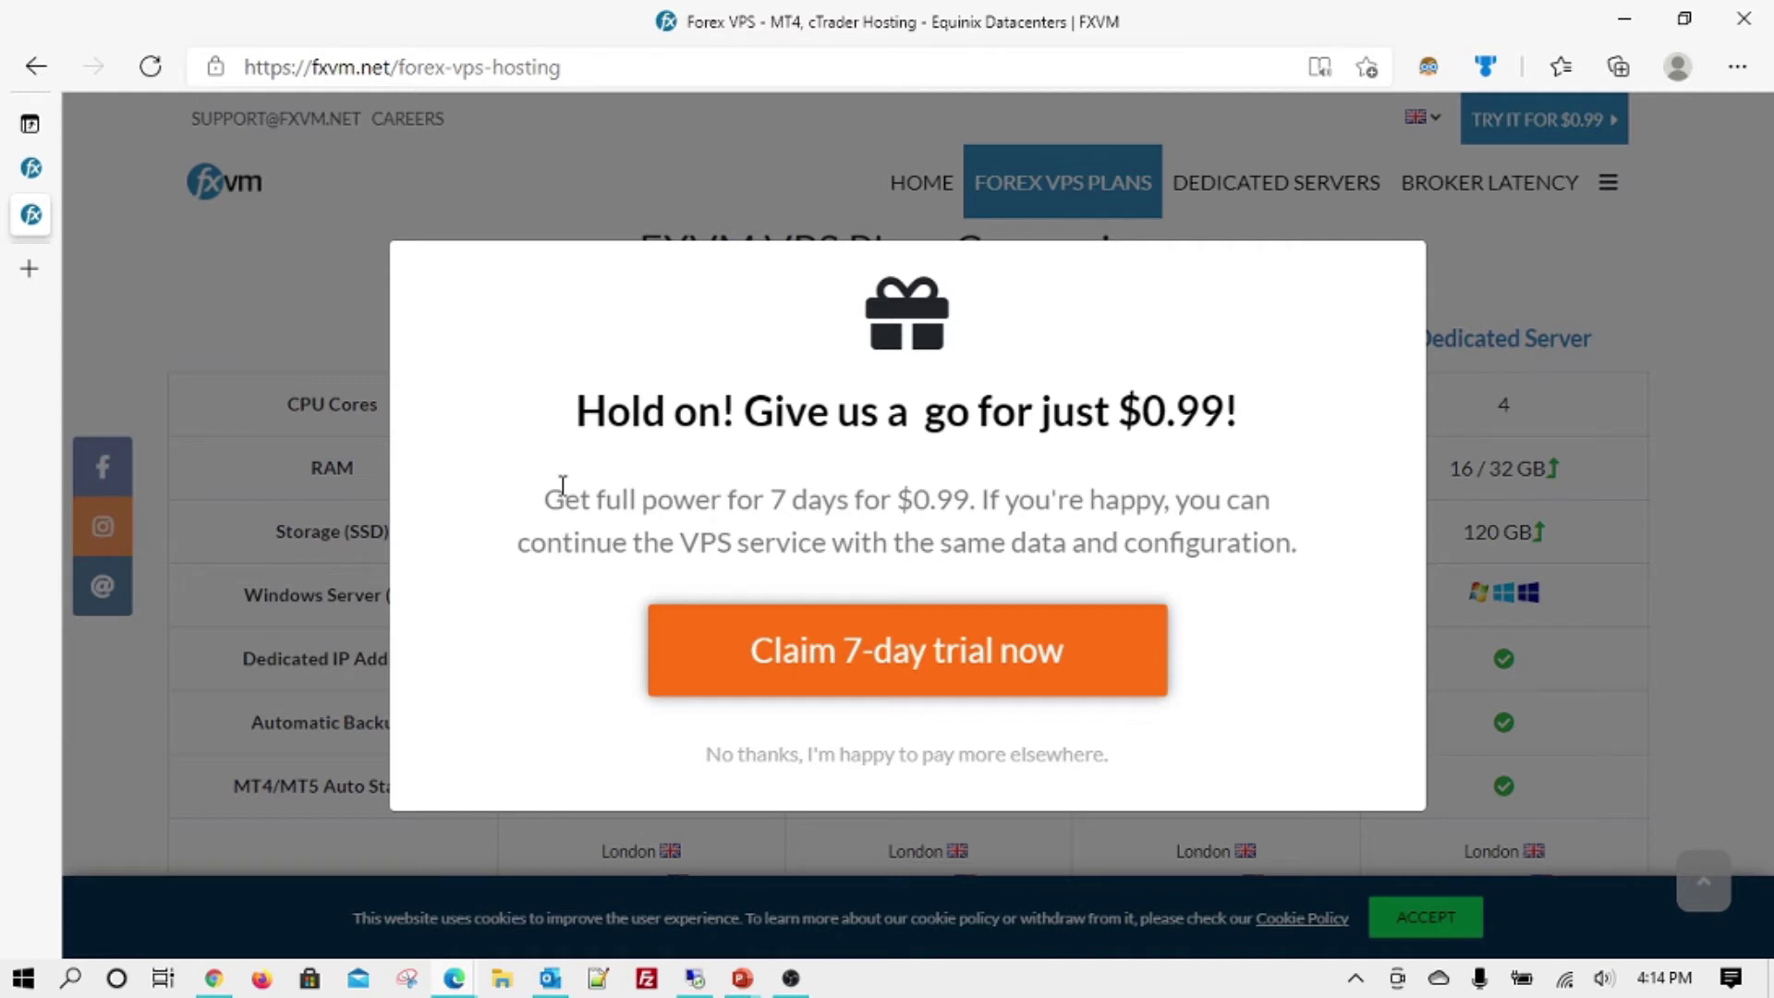
Step: Back in Presentation1, add a new slide after slide 5 titled 'What do you get from VPS provider?'
{"action": "left_click", "coordinate": [731, 984]}
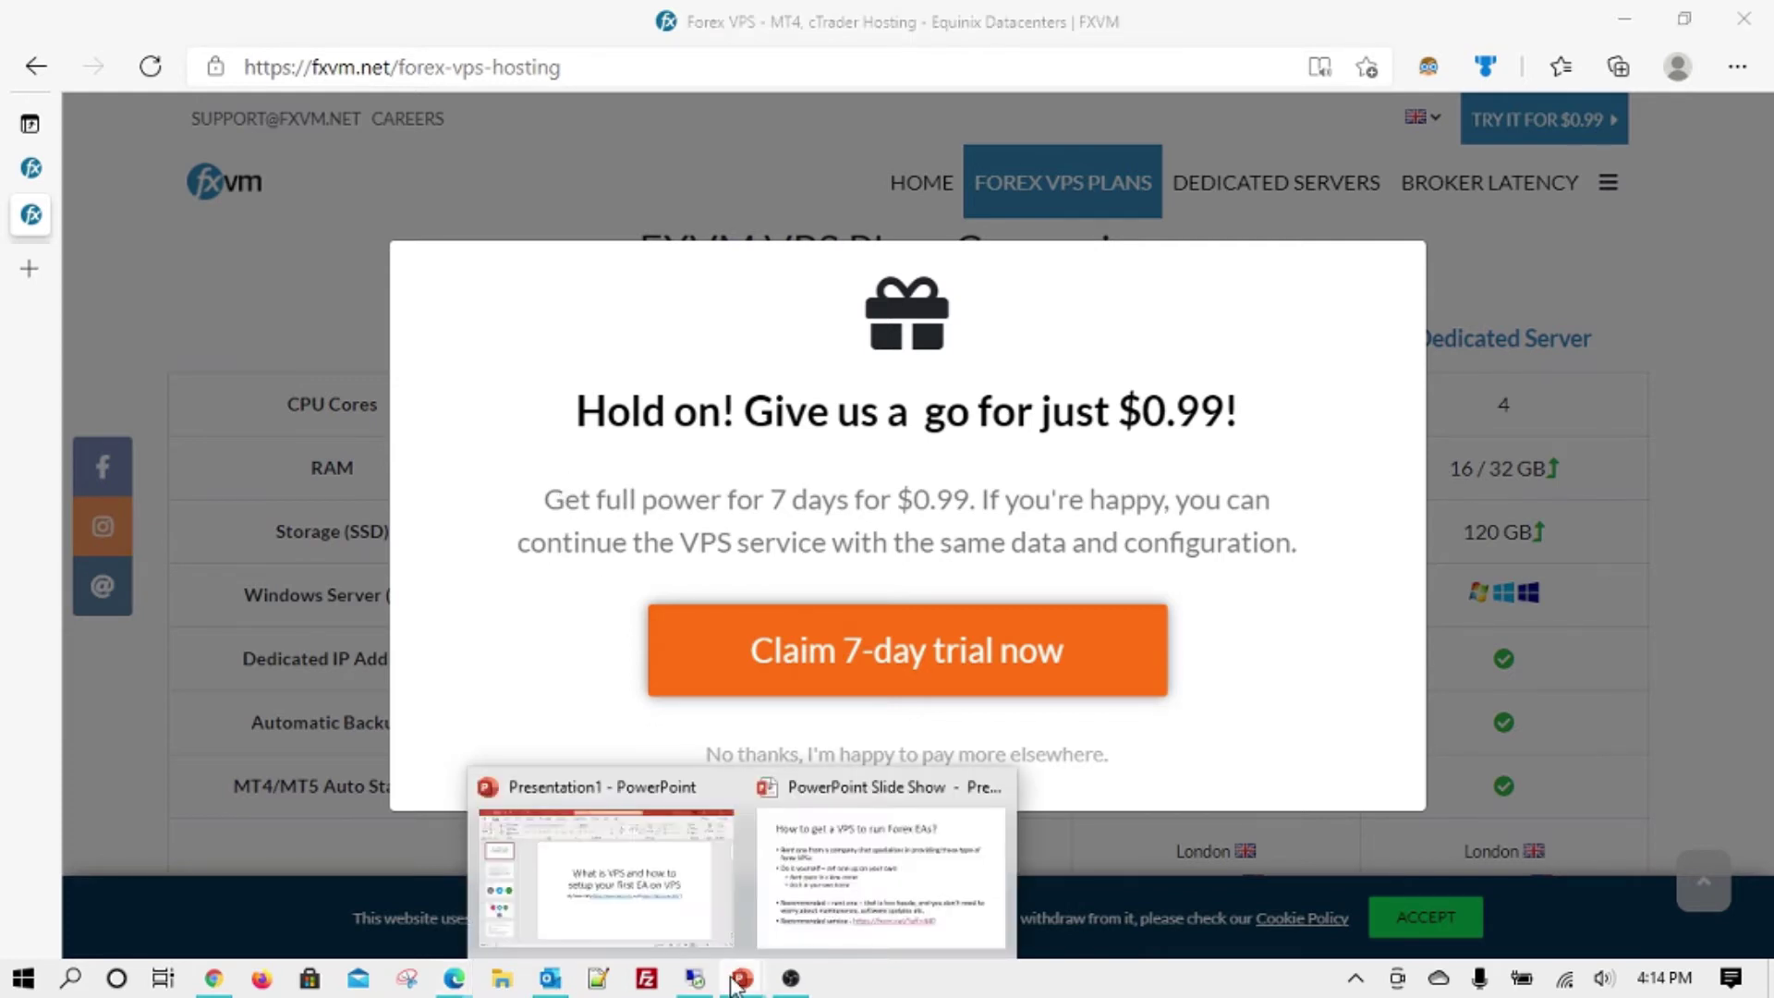
{"action": "left_click", "coordinate": [697, 935]}
{"action": "left_click", "coordinate": [128, 829]}
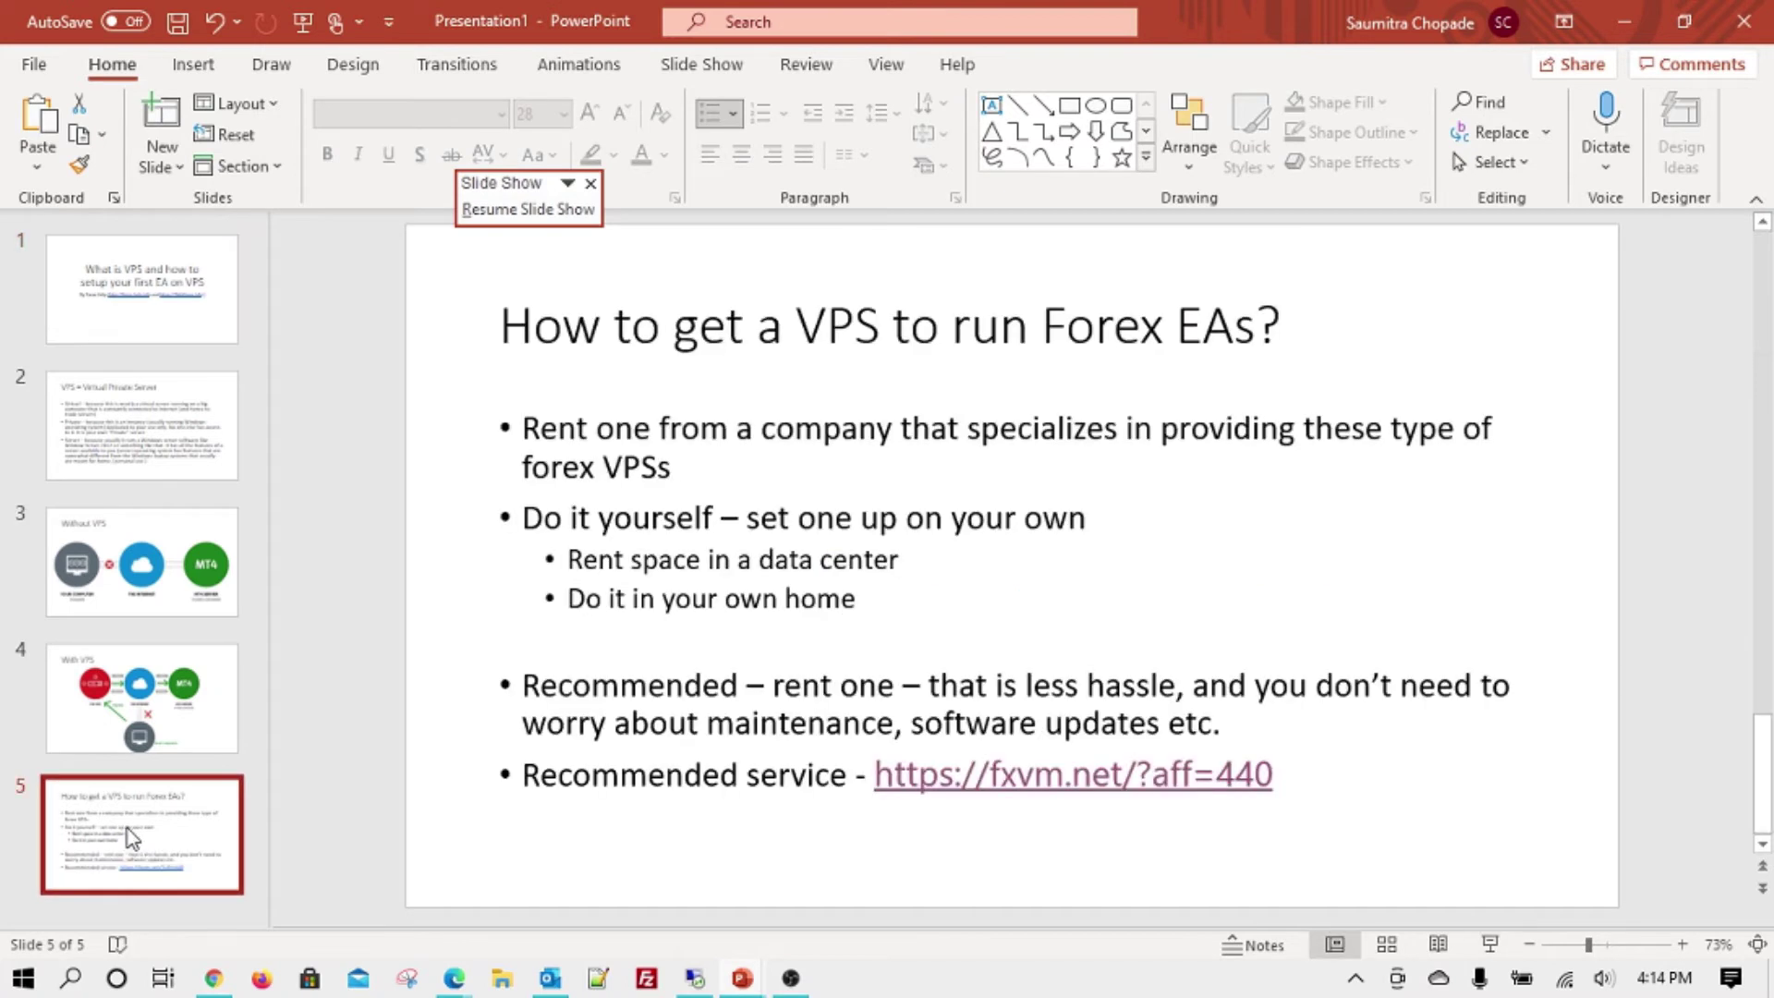
{"action": "right_click", "coordinate": [128, 829]}
{"action": "left_click", "coordinate": [238, 468]}
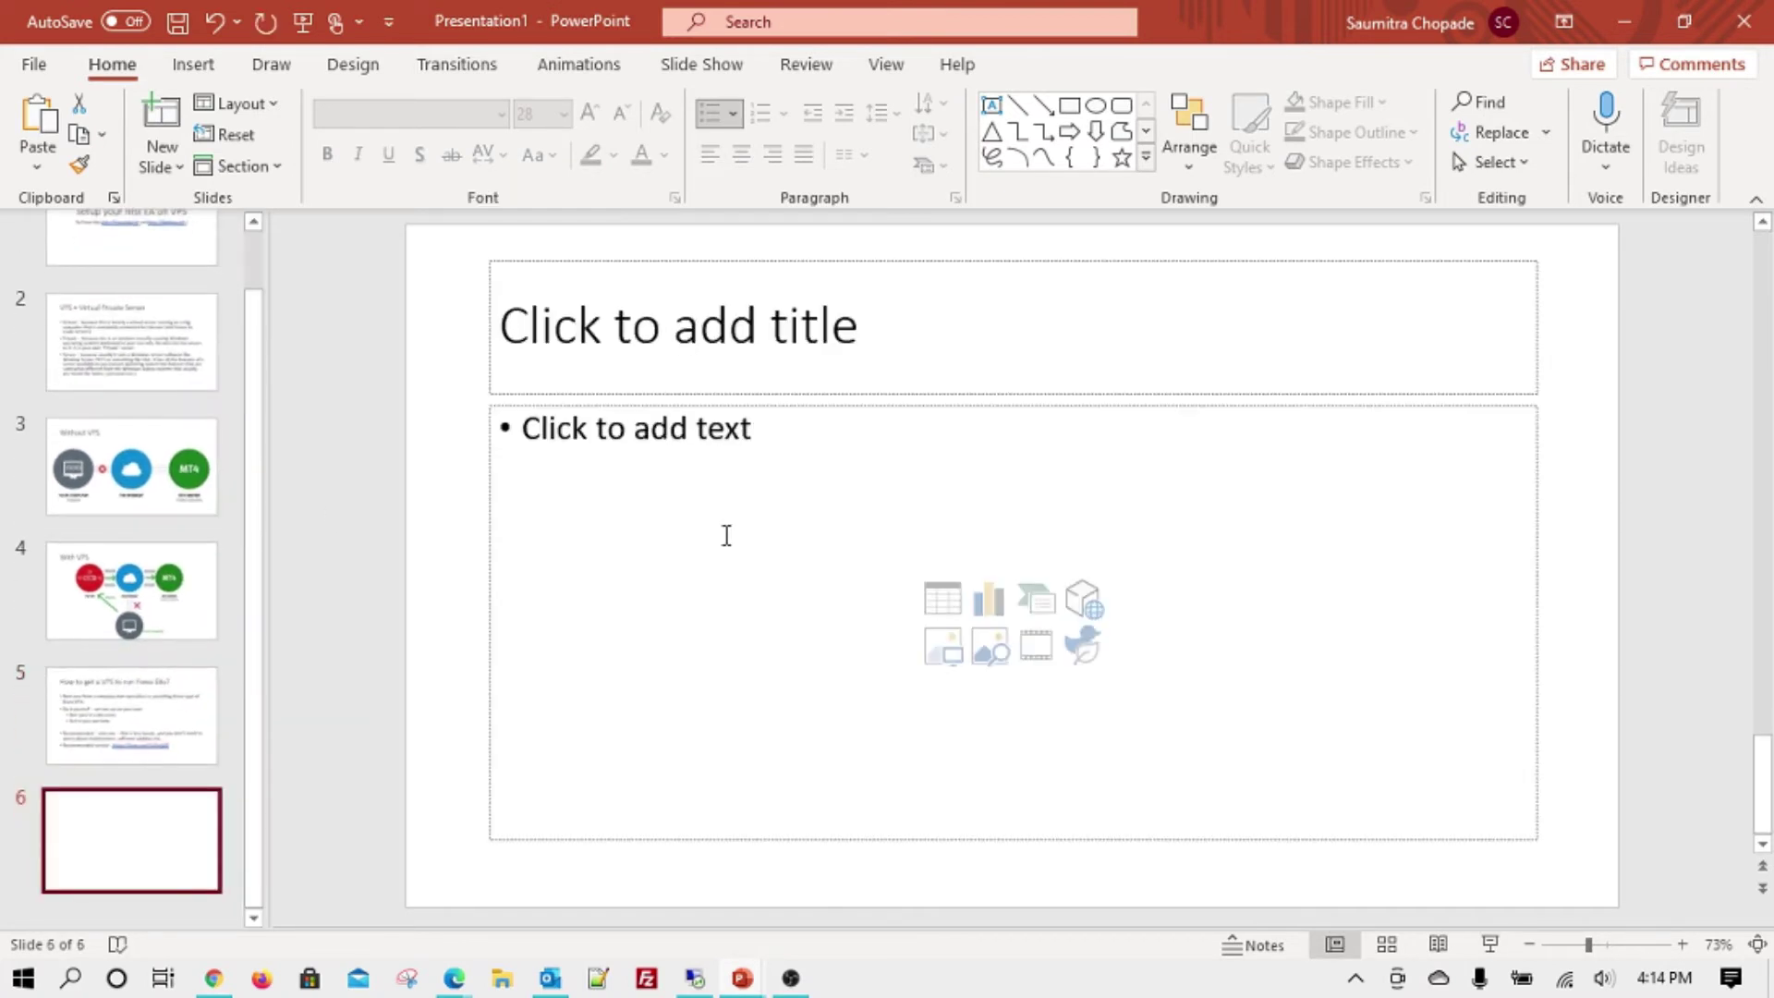
{"action": "left_click", "coordinate": [760, 361]}
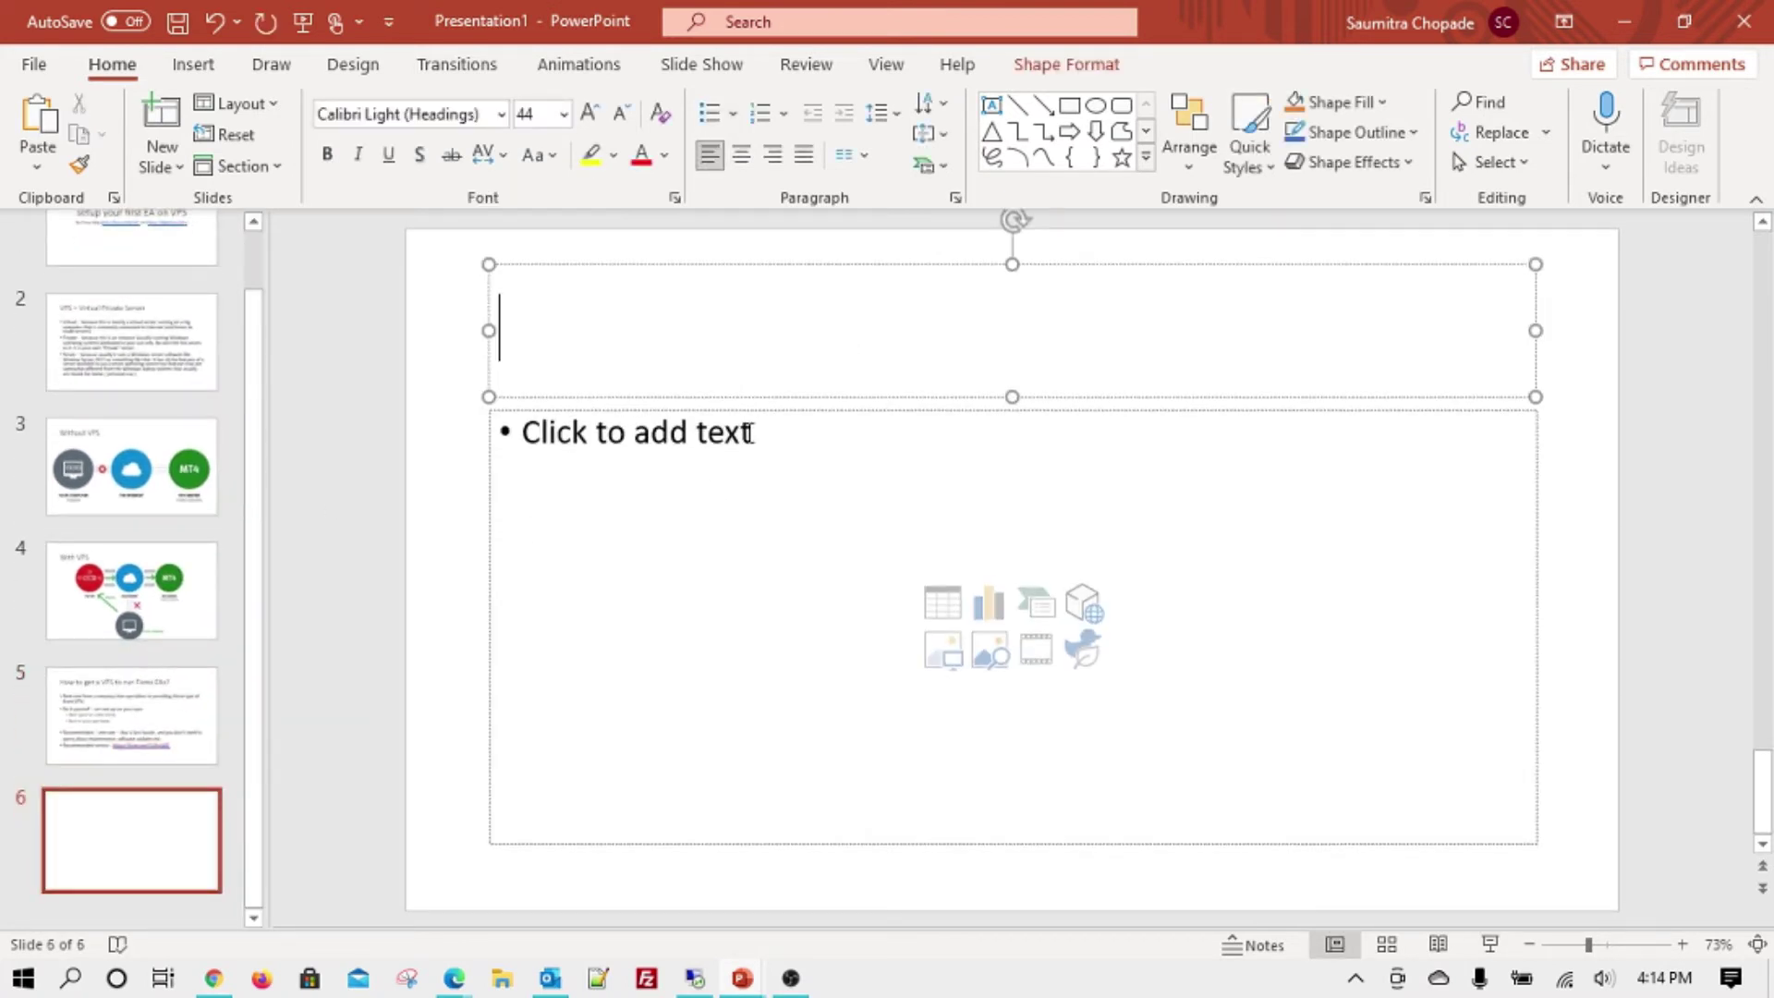
{"action": "type", "text": "What do you get f"}
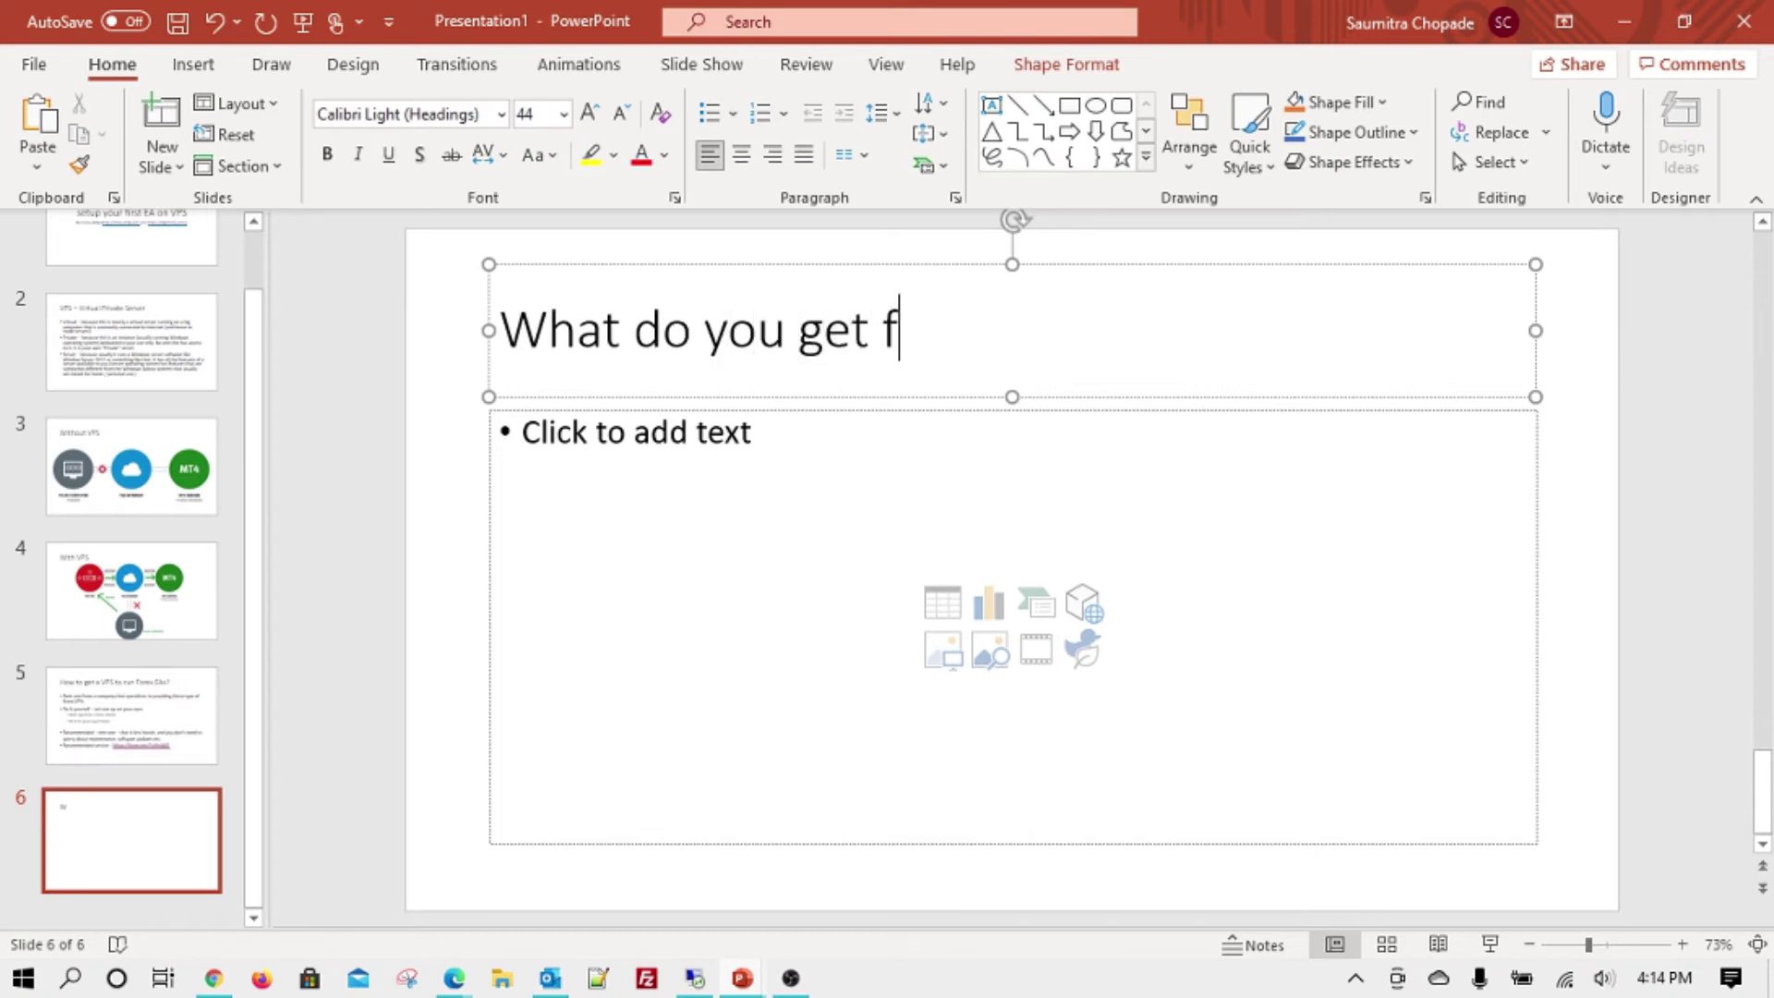
{"action": "type", "text": "rom VPS provider?"}
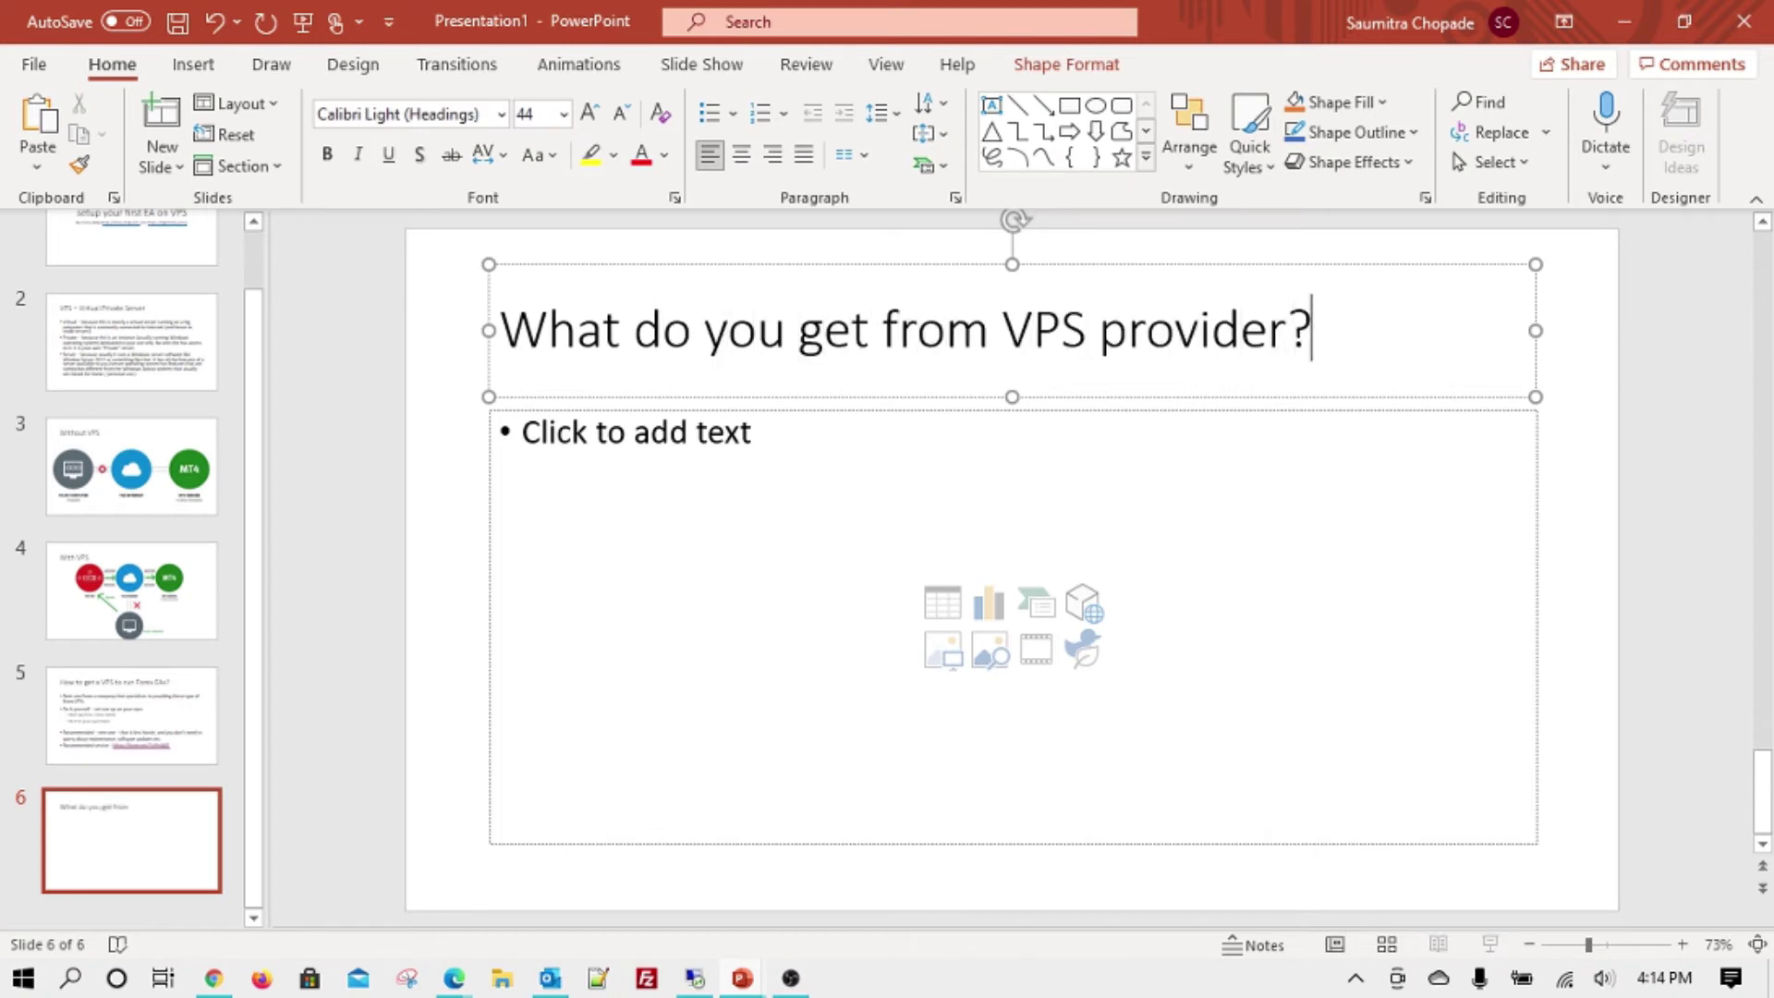
Step: Add bullets 'VPS - IP address', 'VPS - port number', 'VPS - user name' and 'VPS - password'
{"action": "left_click", "coordinate": [789, 436]}
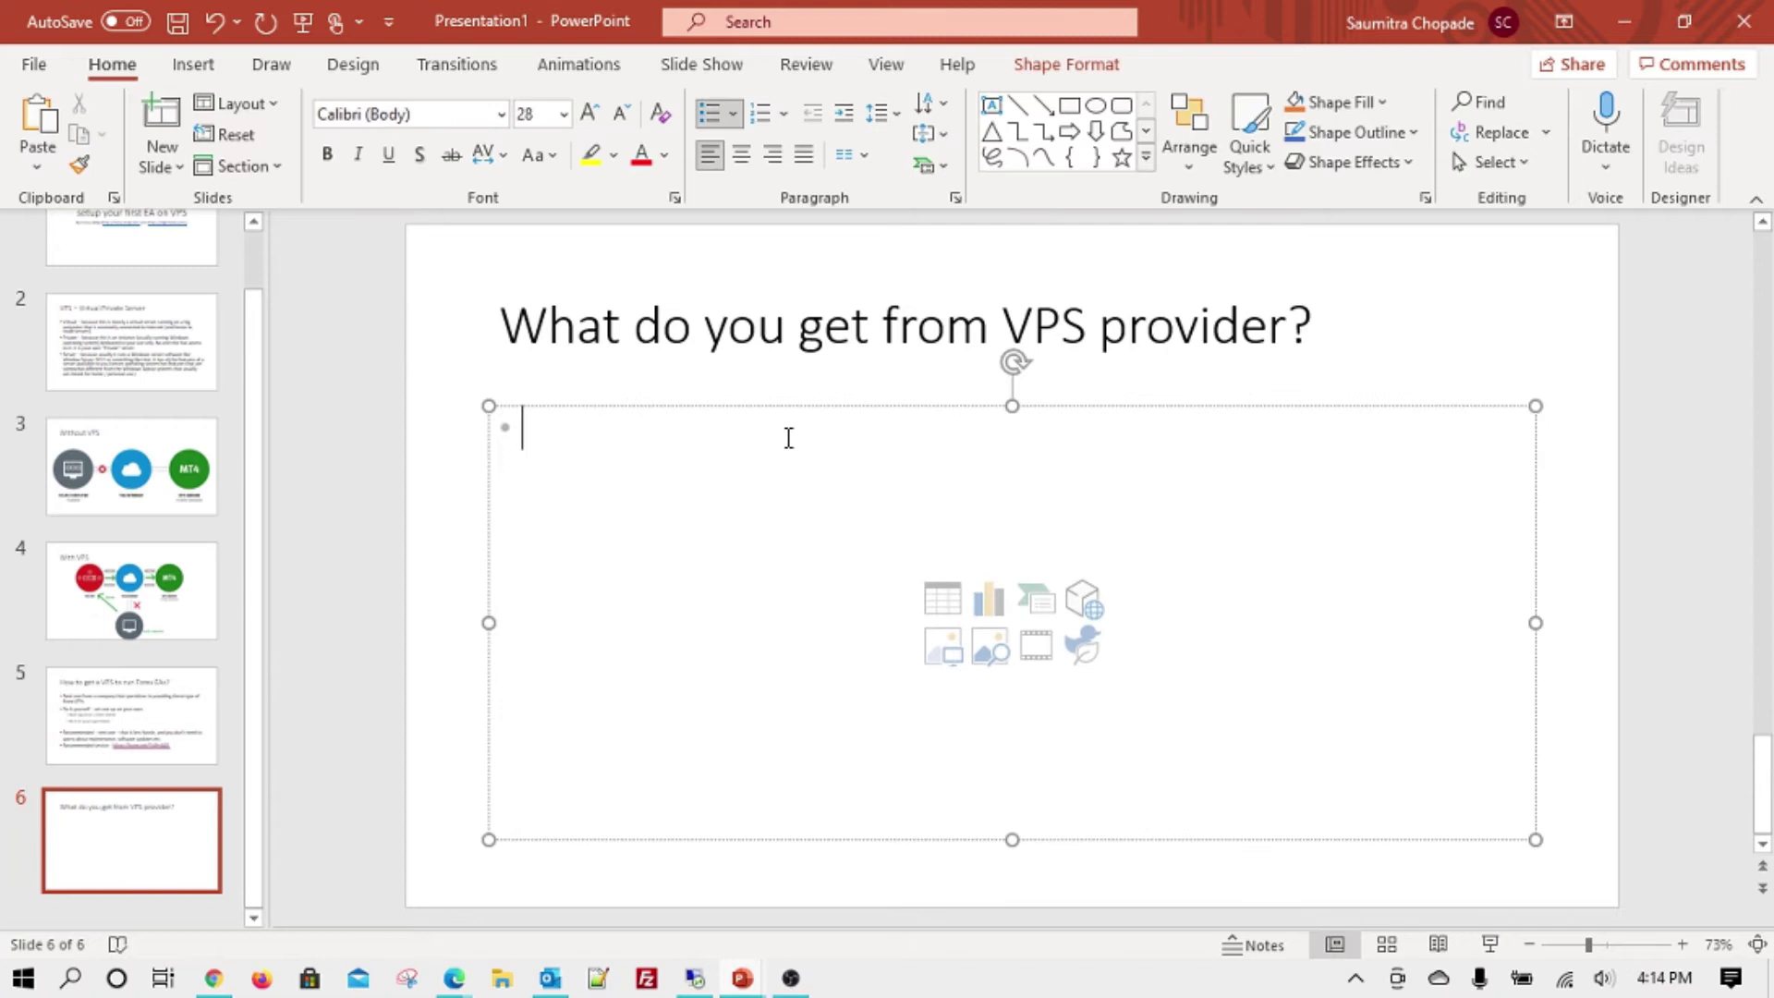
{"action": "type", "text": "VPS - I"}
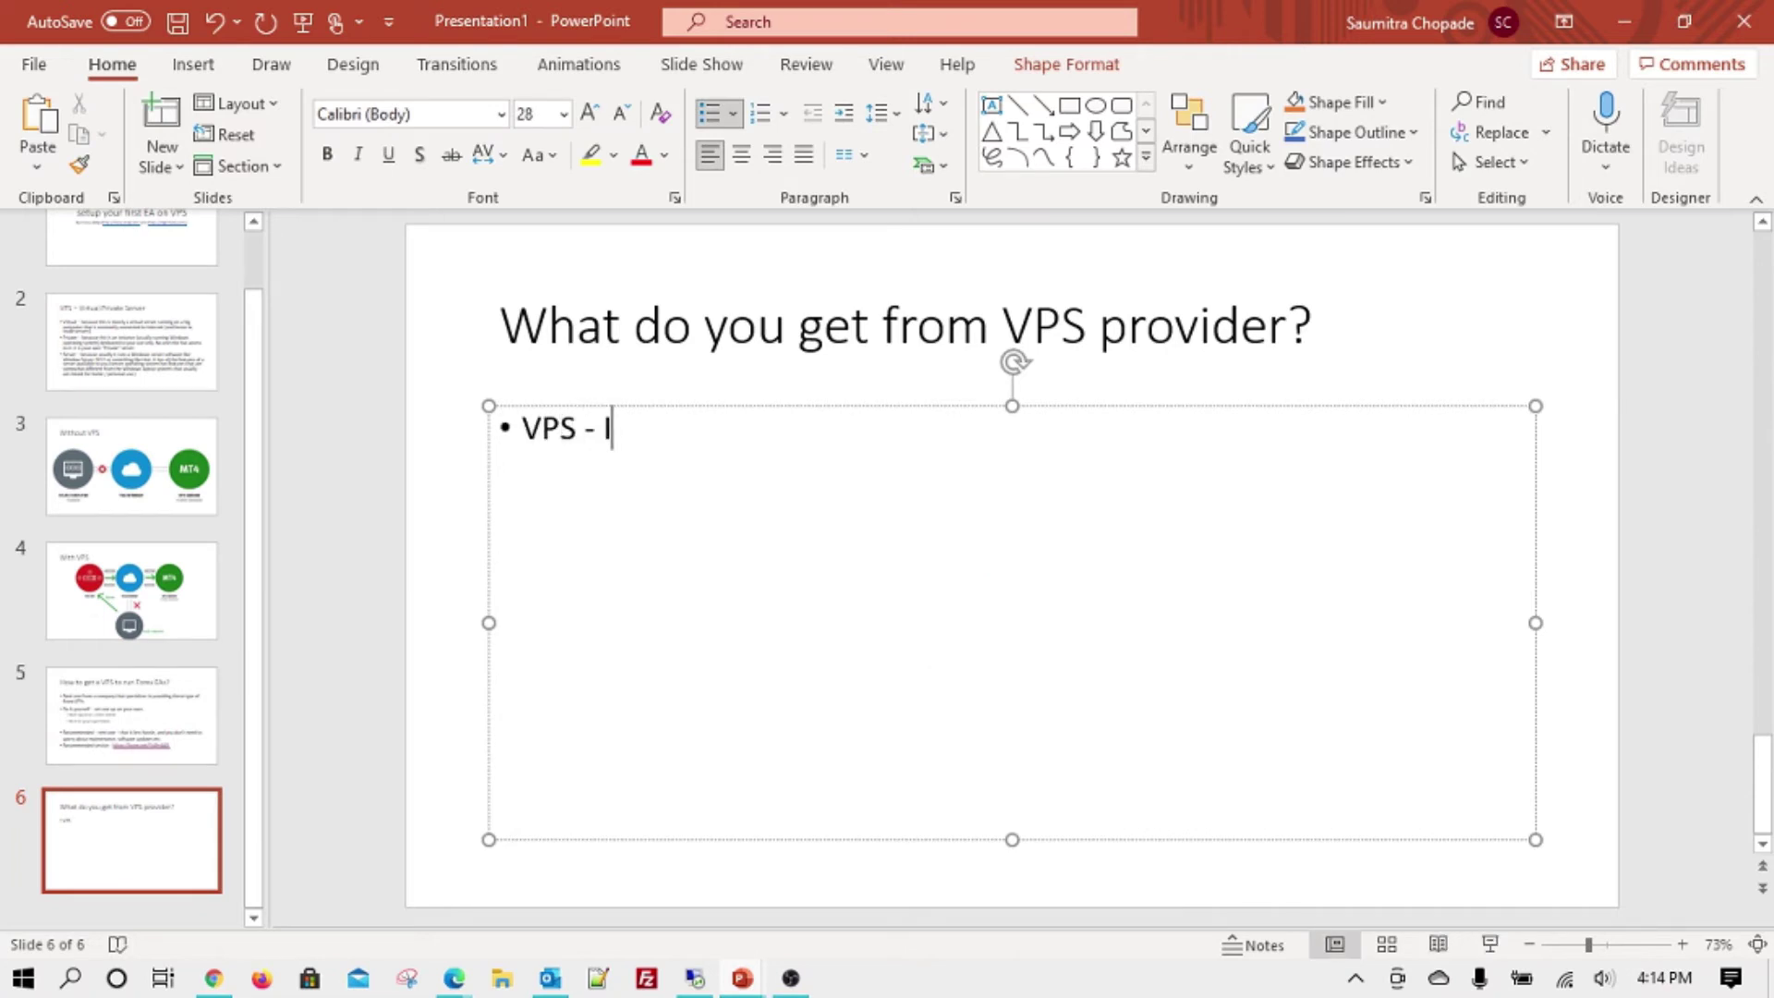
{"action": "type", "text": "P address"}
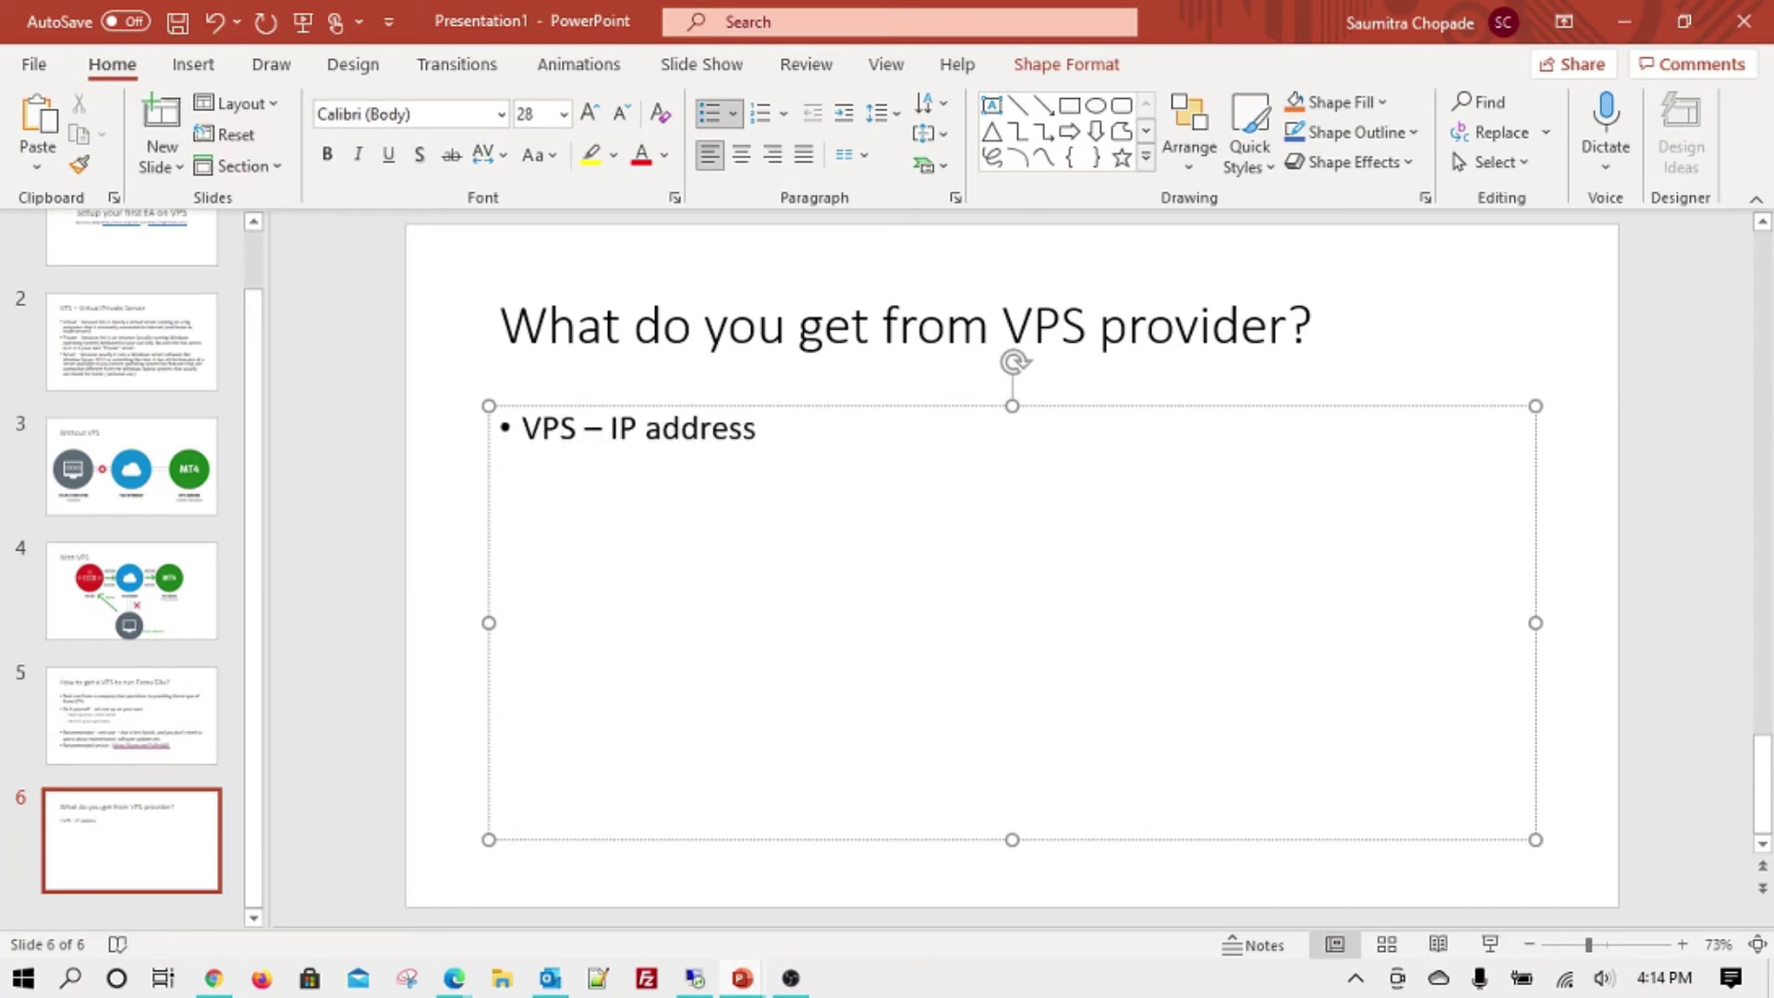
{"action": "key", "text": "Return"}
{"action": "type", "text": "VPS - "}
{"action": "type", "text": "port number"}
{"action": "key", "text": "Return"}
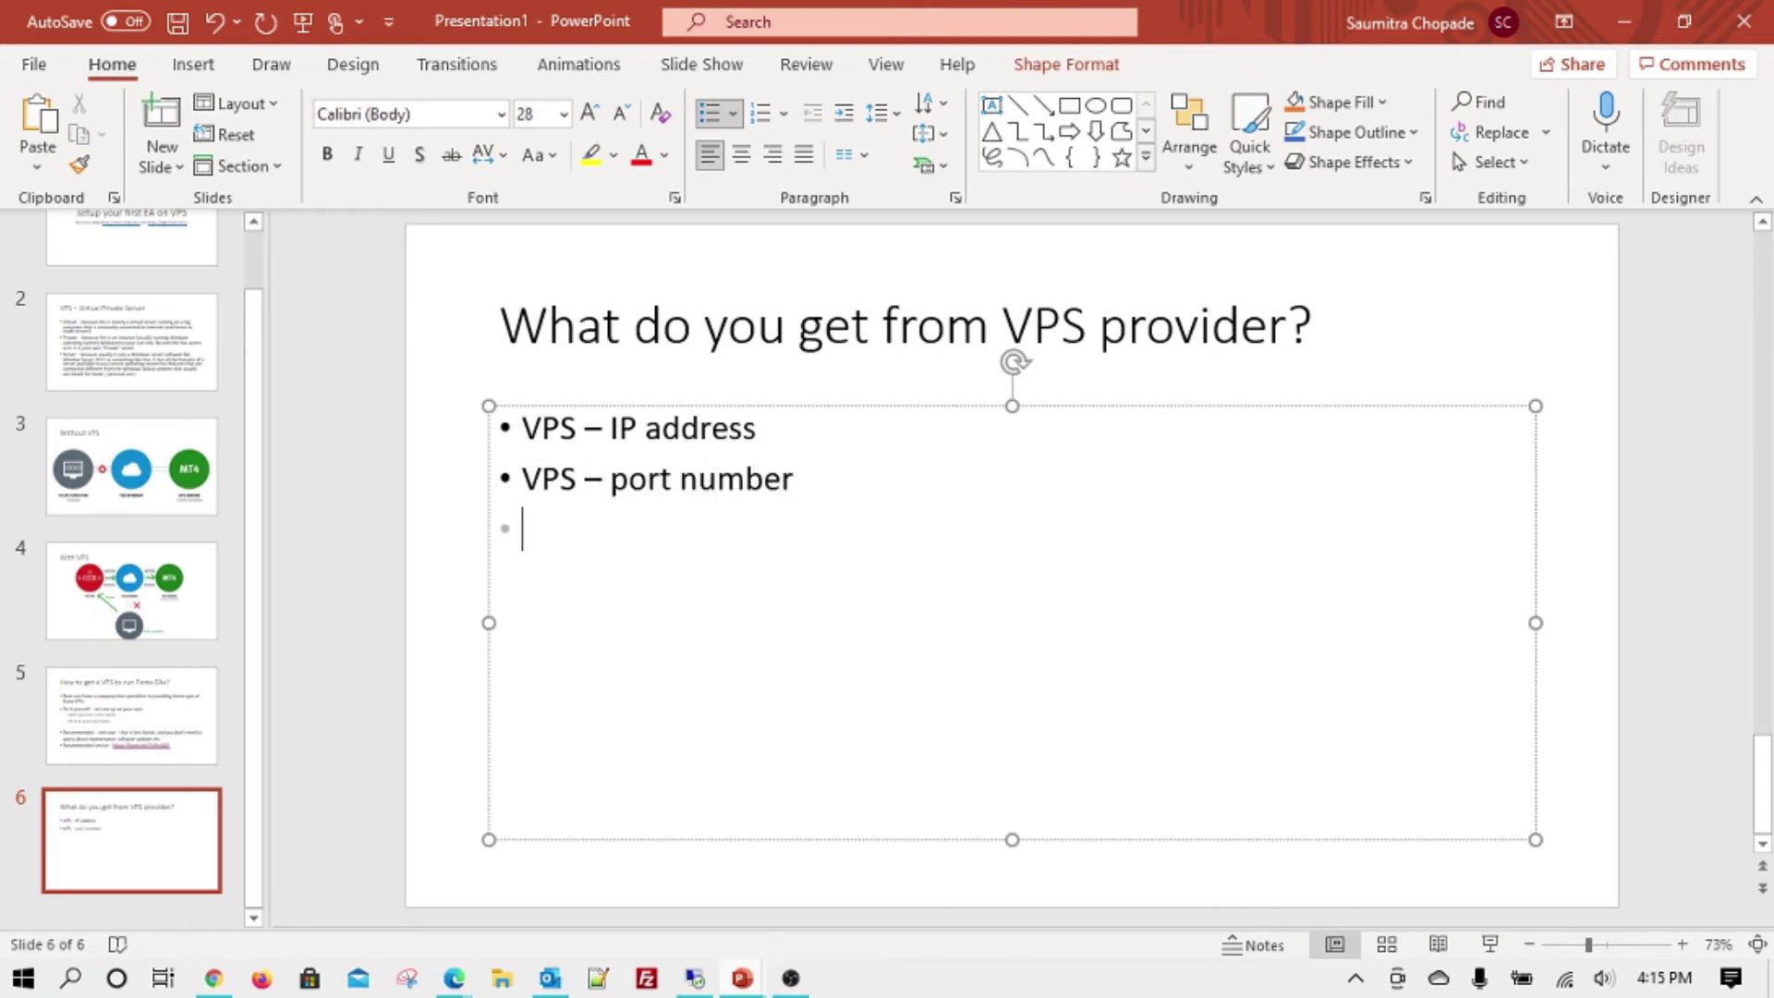
{"action": "type", "text": "VPS - user "}
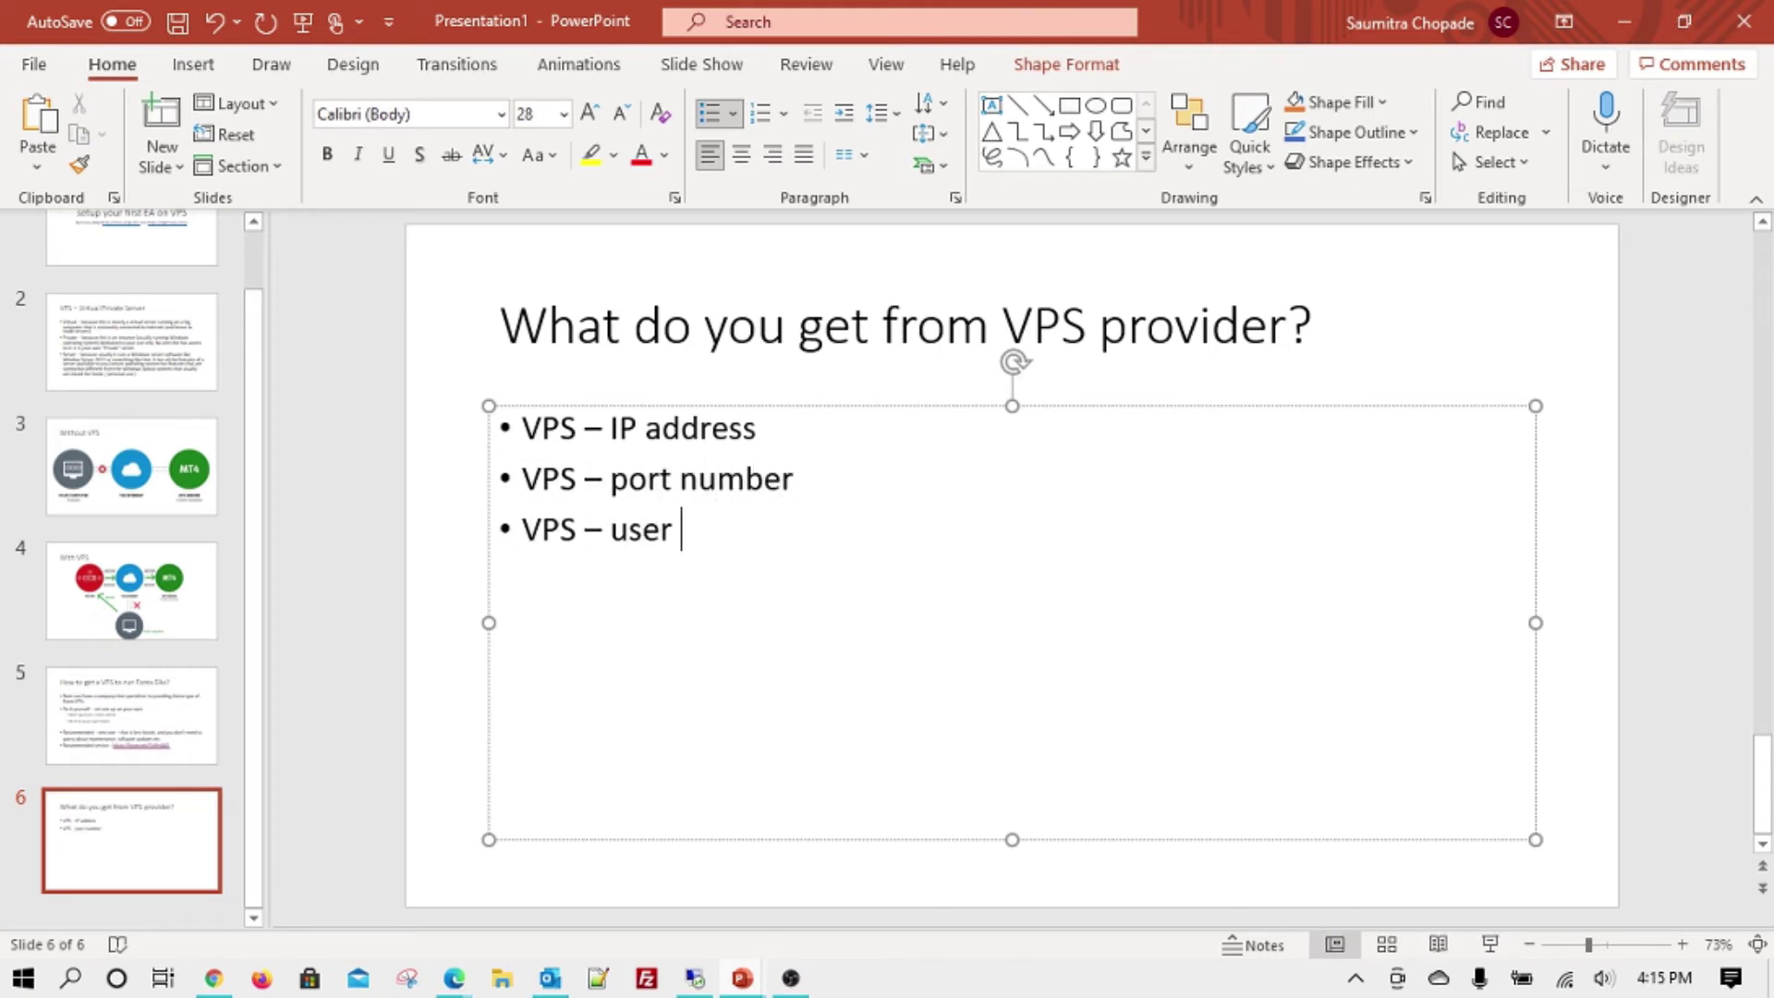
{"action": "type", "text": "name"}
{"action": "key", "text": "Return"}
{"action": "type", "text": "VPS -"}
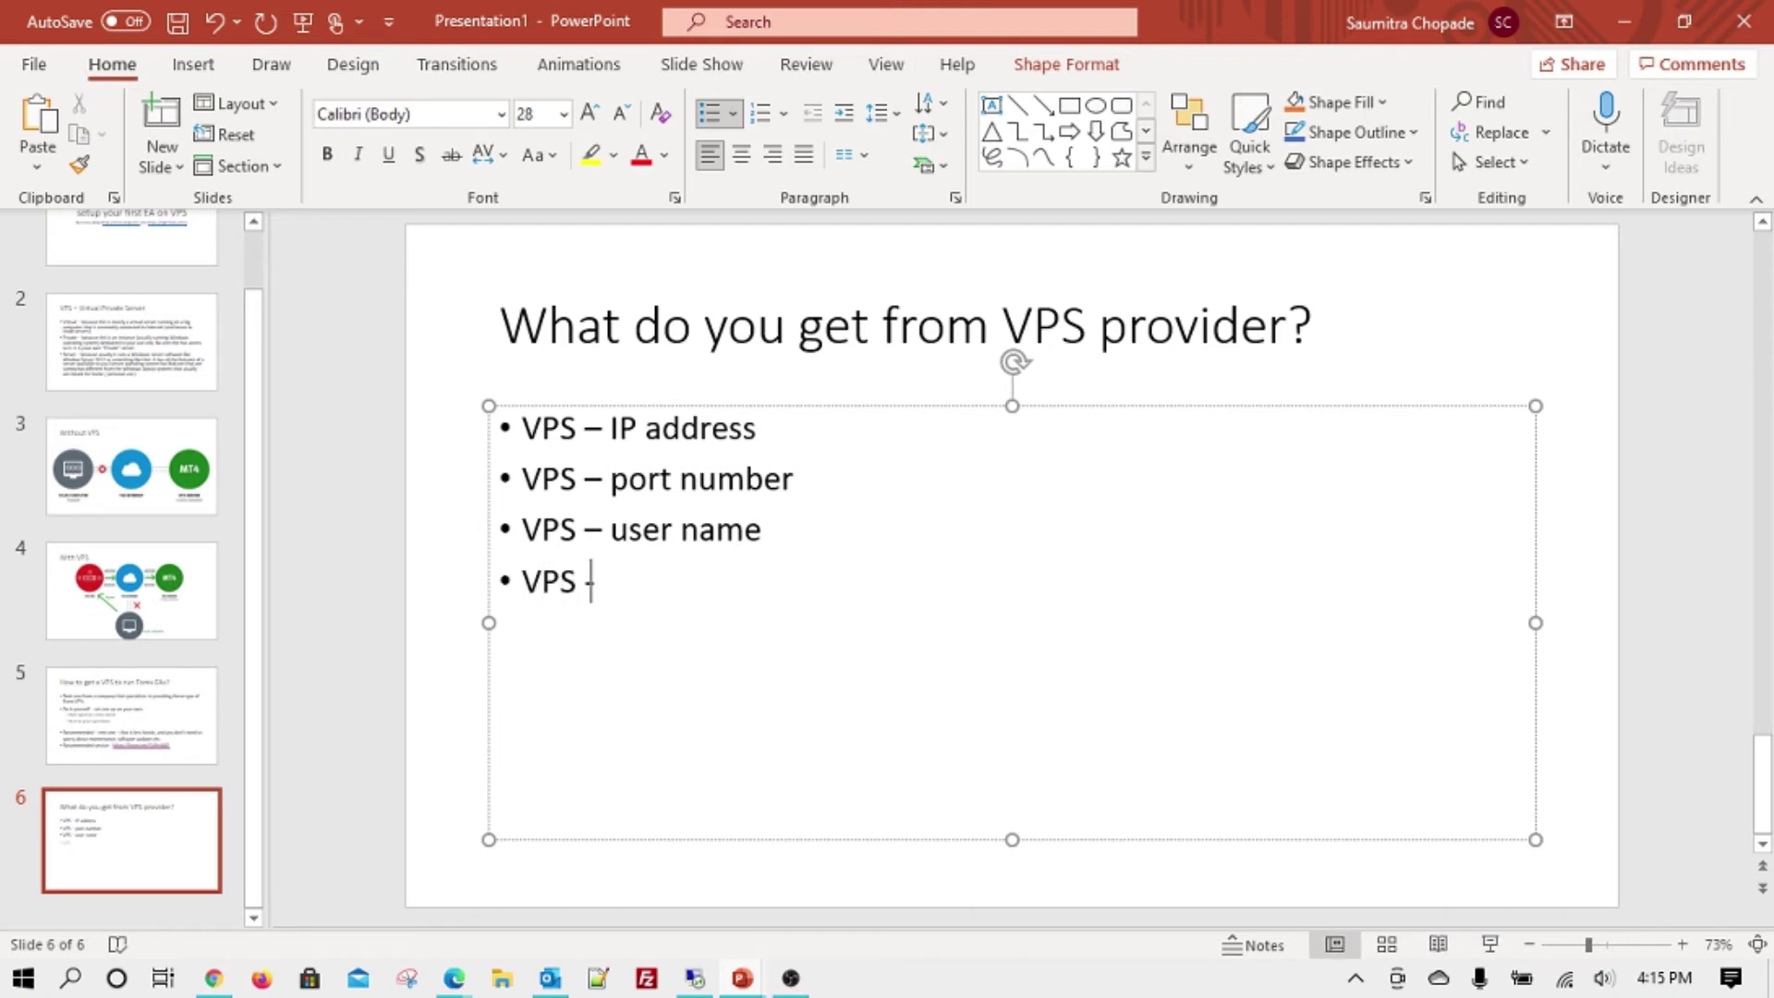
{"action": "type", "text": " passwo"}
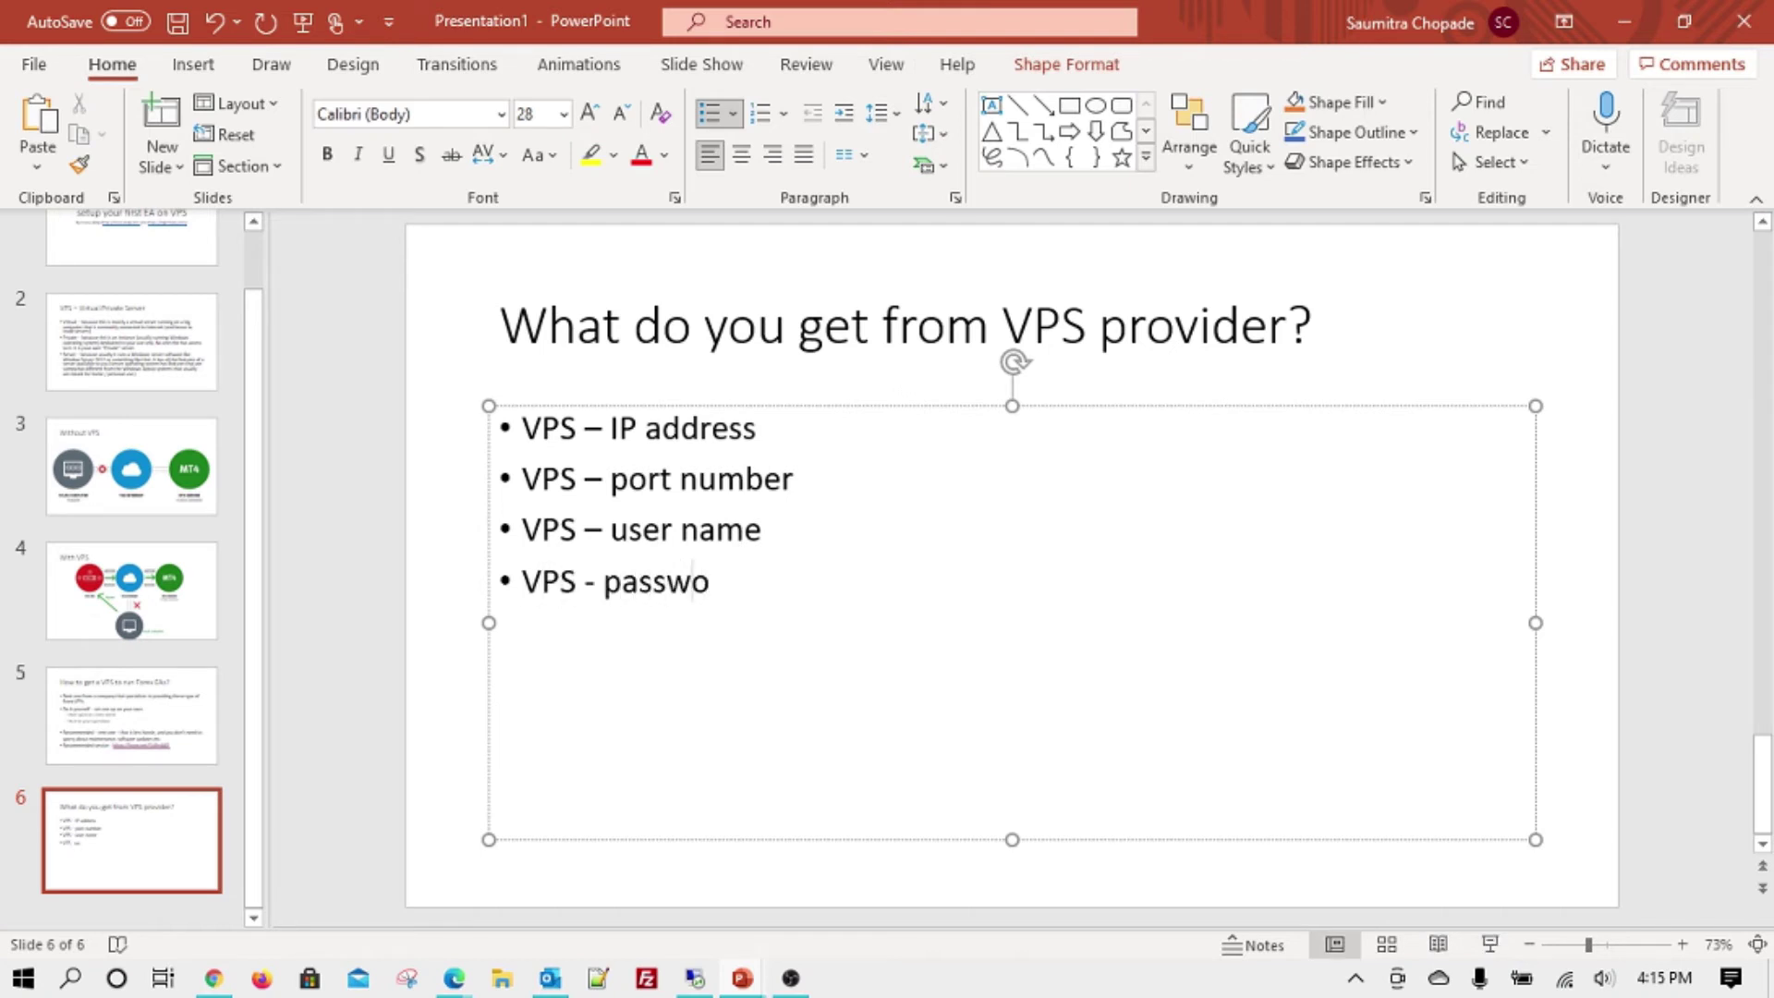
{"action": "type", "text": "rd"}
{"action": "key", "text": "Return"}
{"action": "key", "text": "Return"}
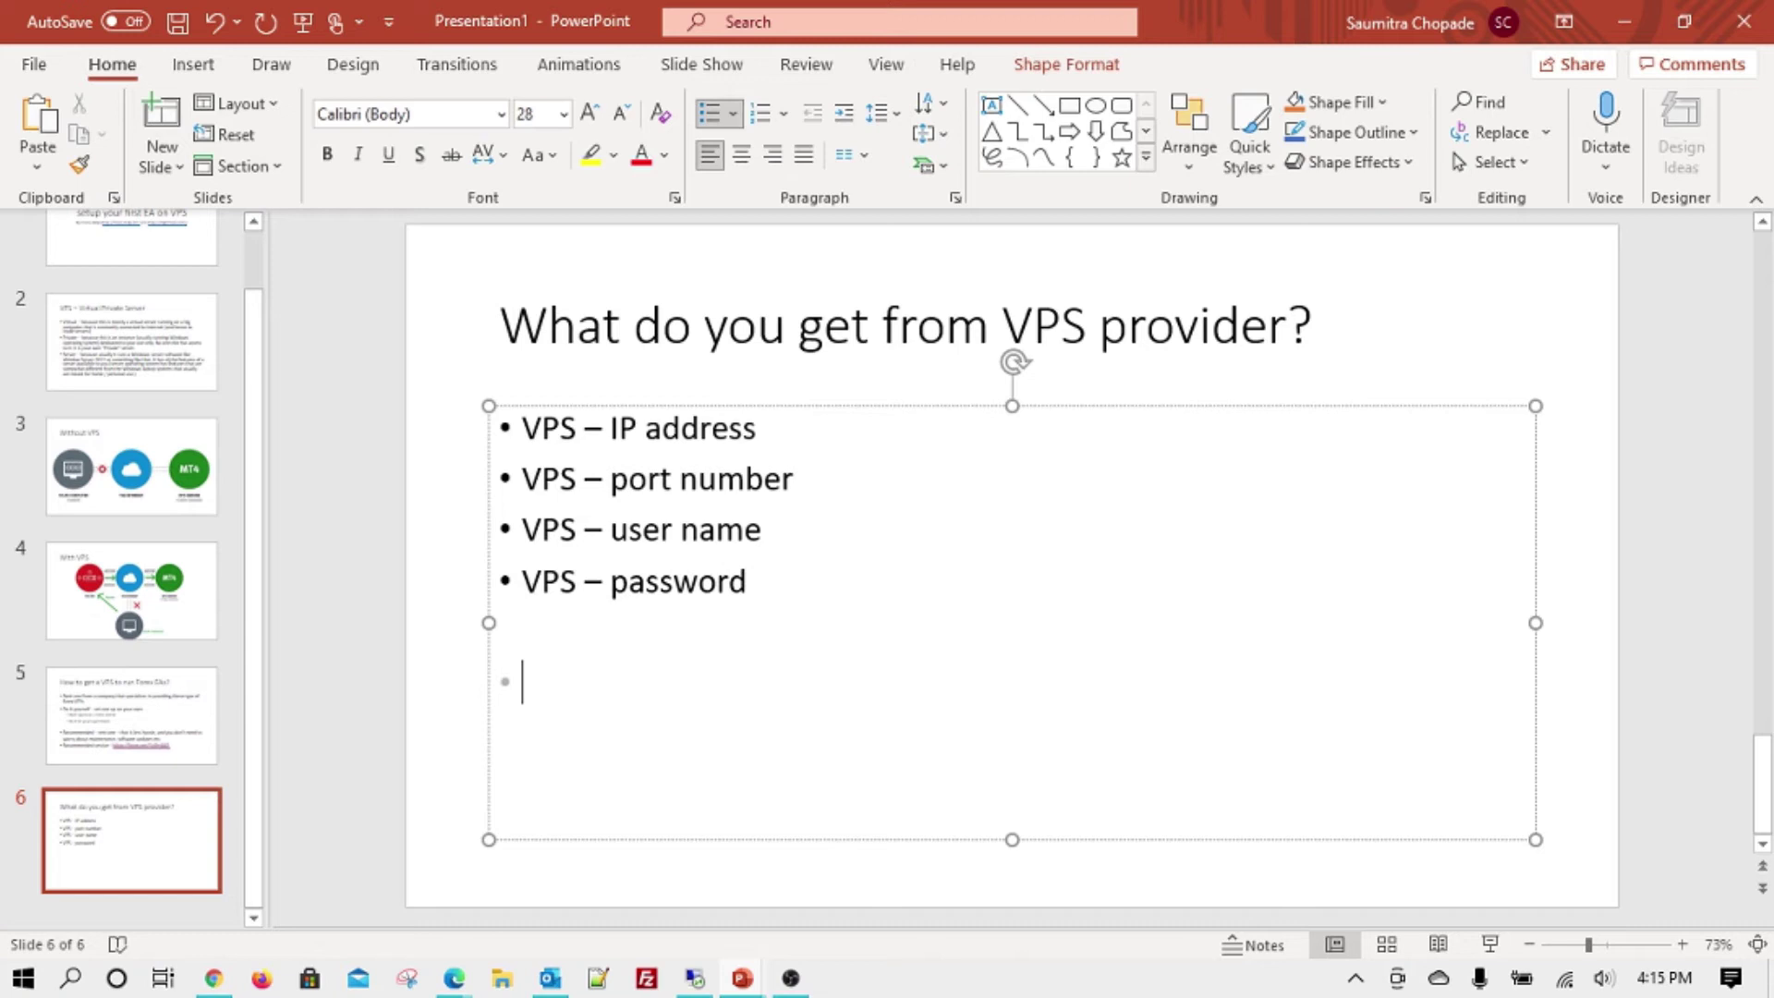
{"action": "left_click", "coordinate": [718, 532]}
Step: Append '/ name (xxx.com...)' to the end of the 'VPS - IP address' bullet
{"action": "left_click_drag", "start_coordinate": [682, 428], "coordinate": [680, 582]}
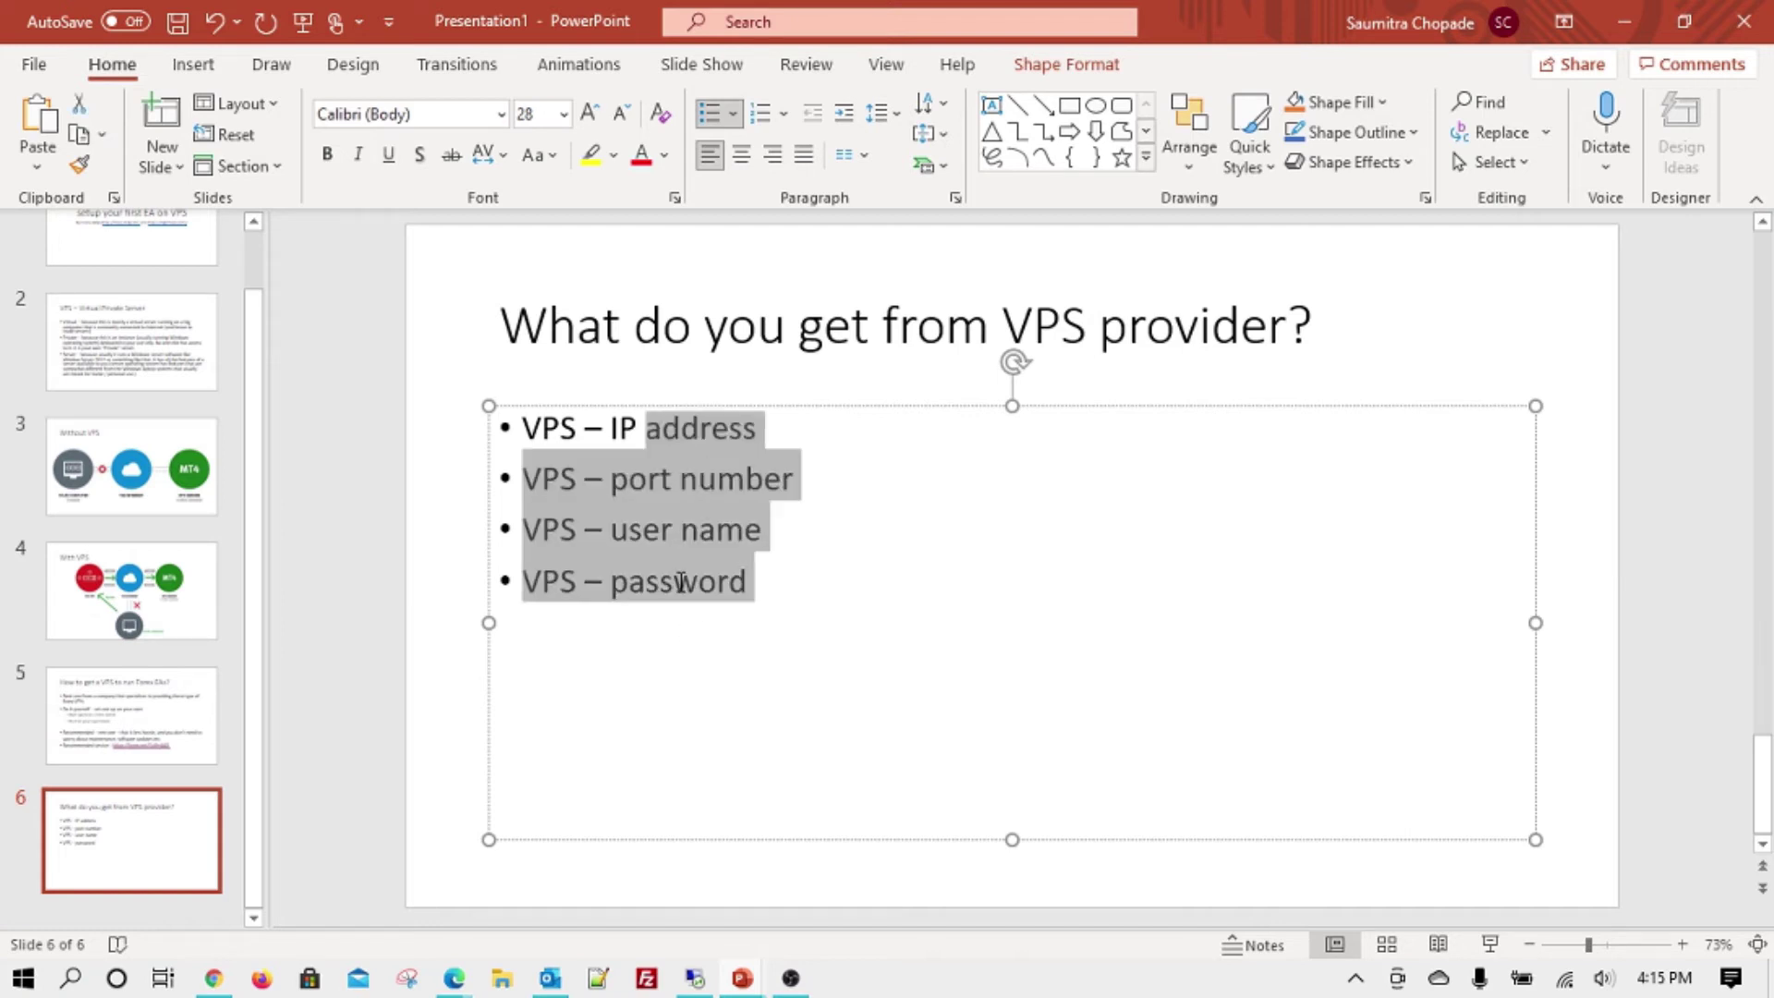
{"action": "left_click", "coordinate": [611, 580]}
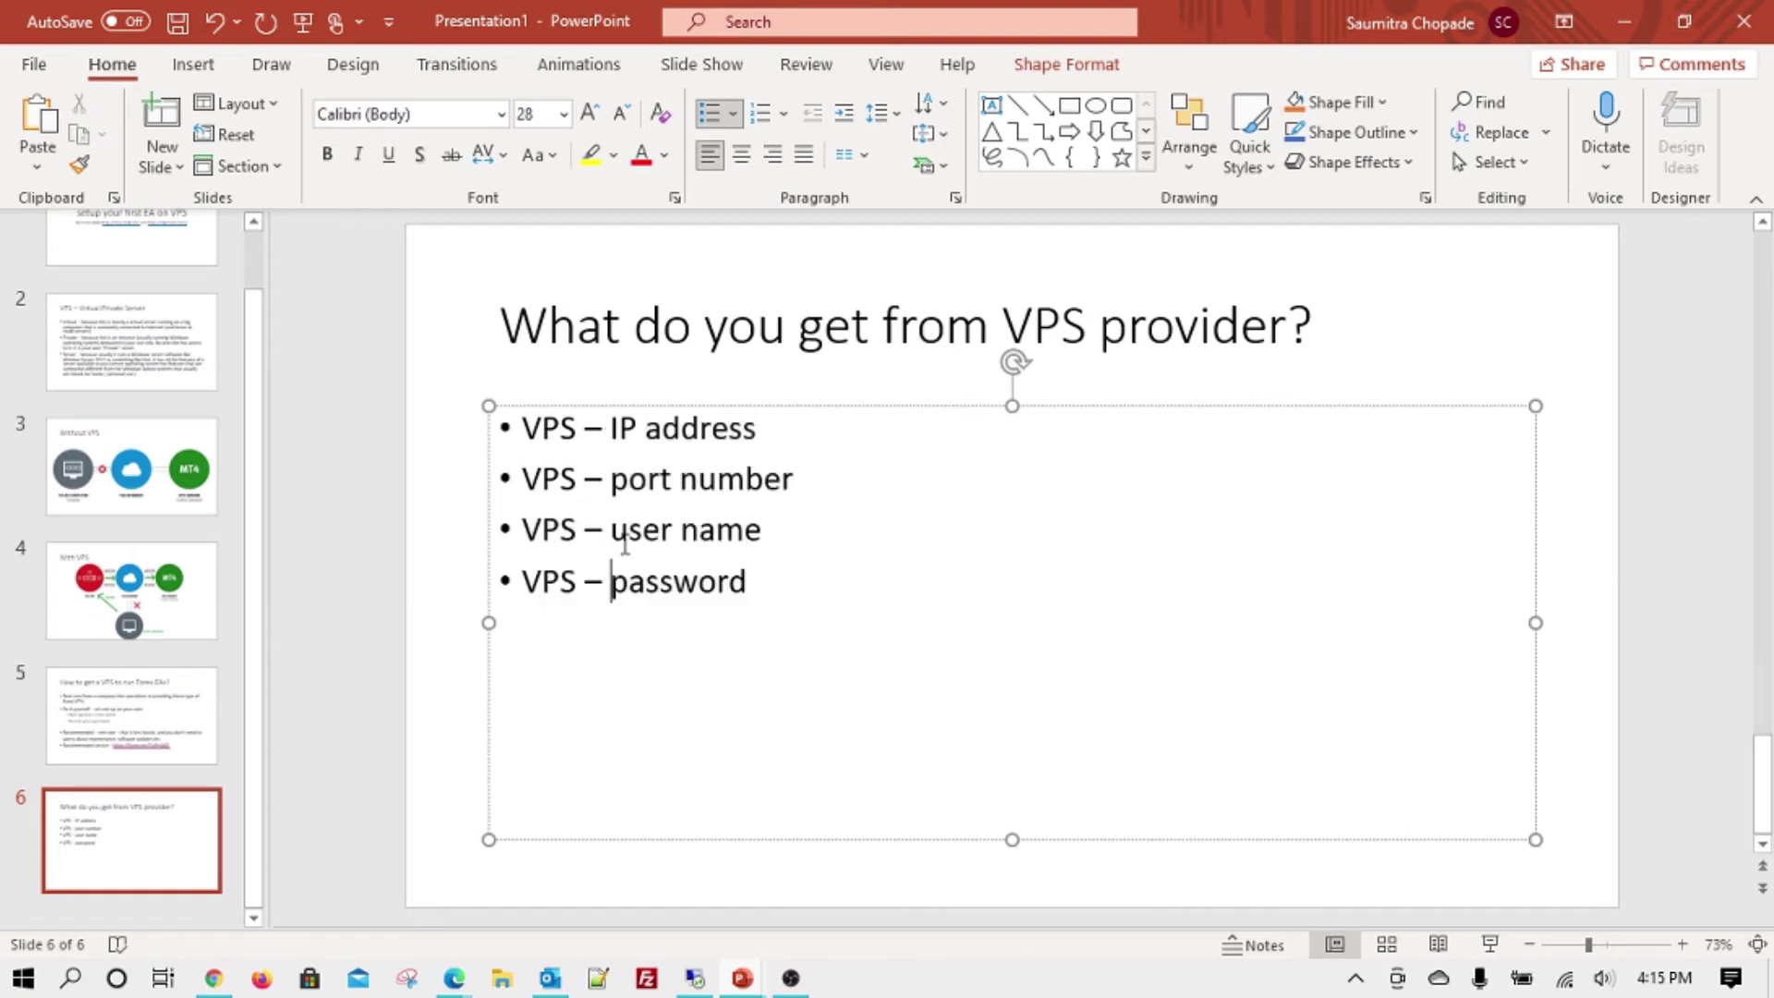
{"action": "left_click", "coordinate": [797, 432]}
{"action": "type", "text": "/ name"}
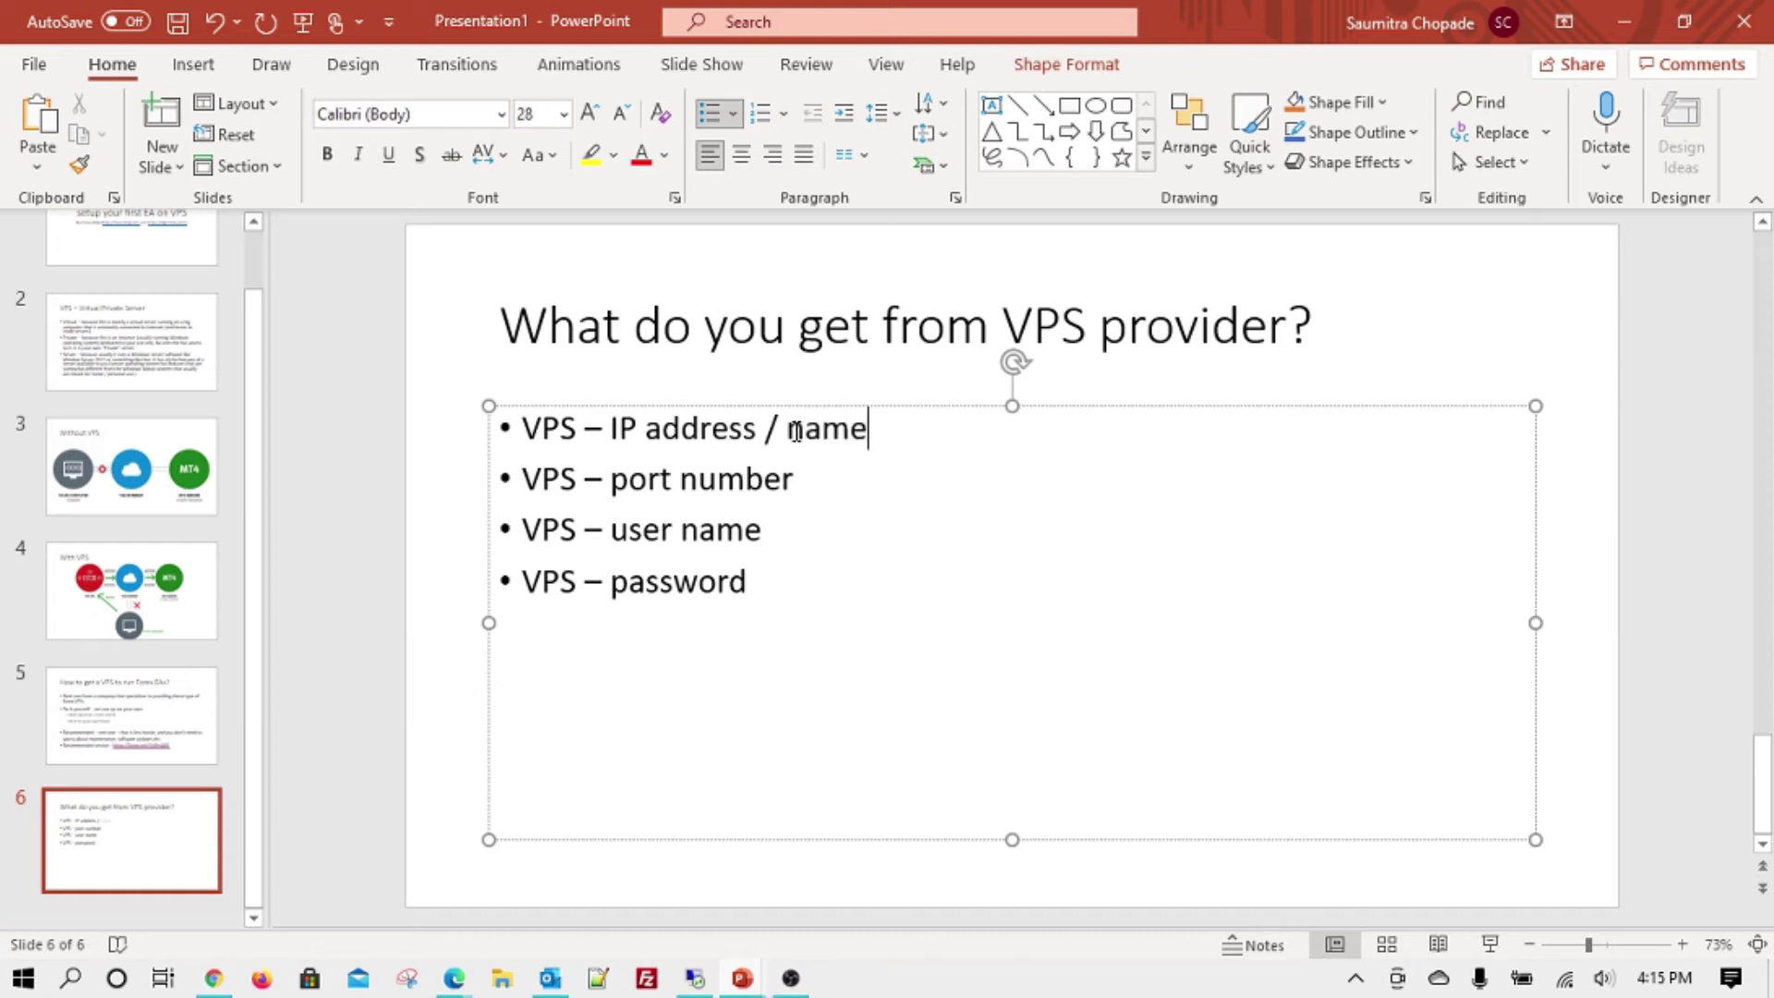
{"action": "type", "text": " ("}
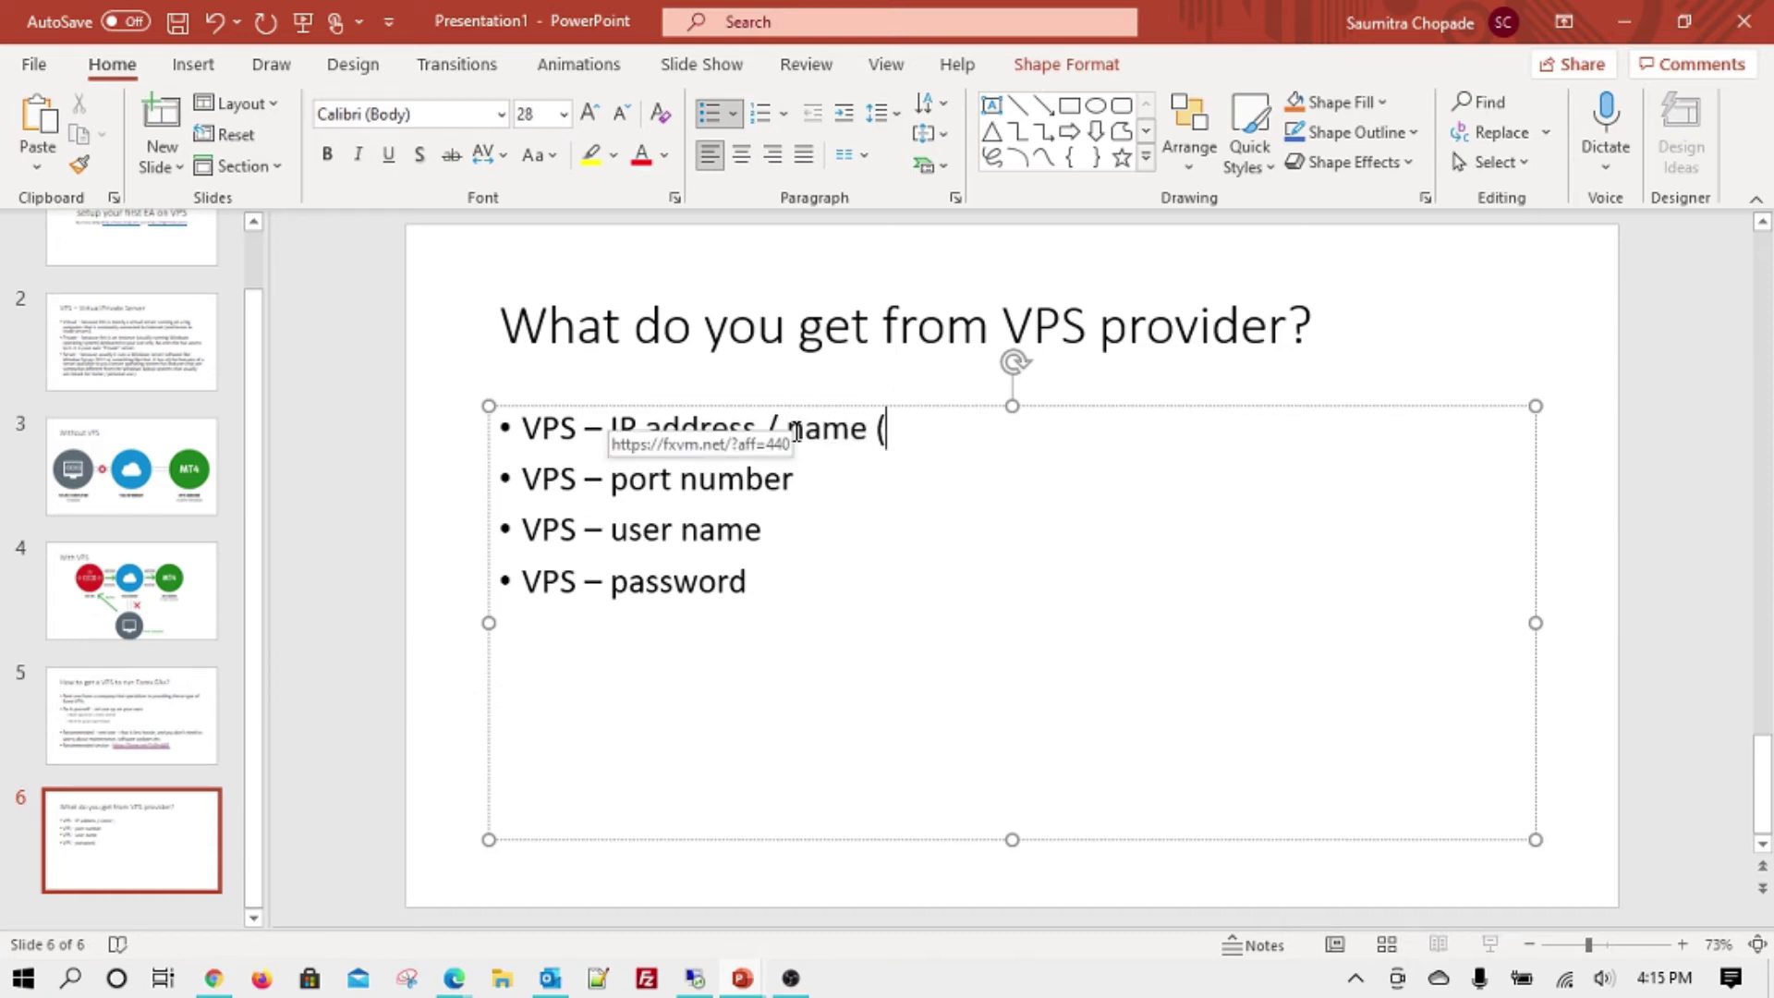
{"action": "type", "text": "xxx"}
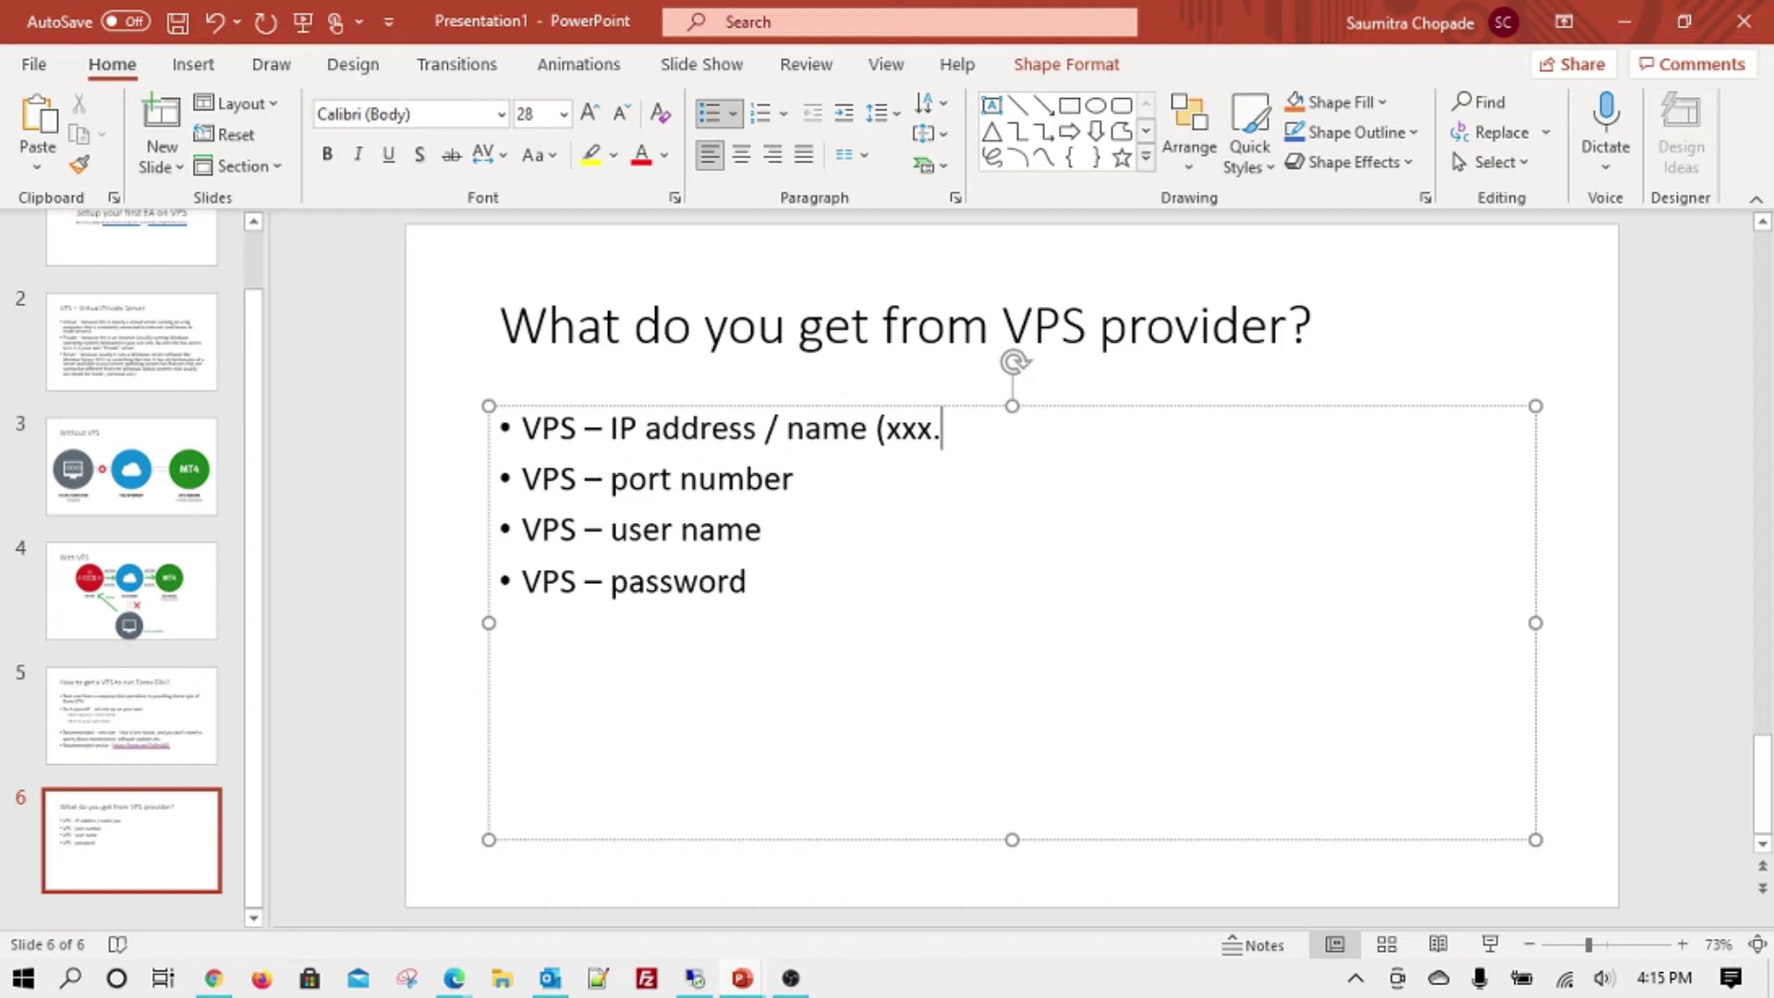
{"action": "type", "text": ".com"}
{"action": "type", "text": "...)"}
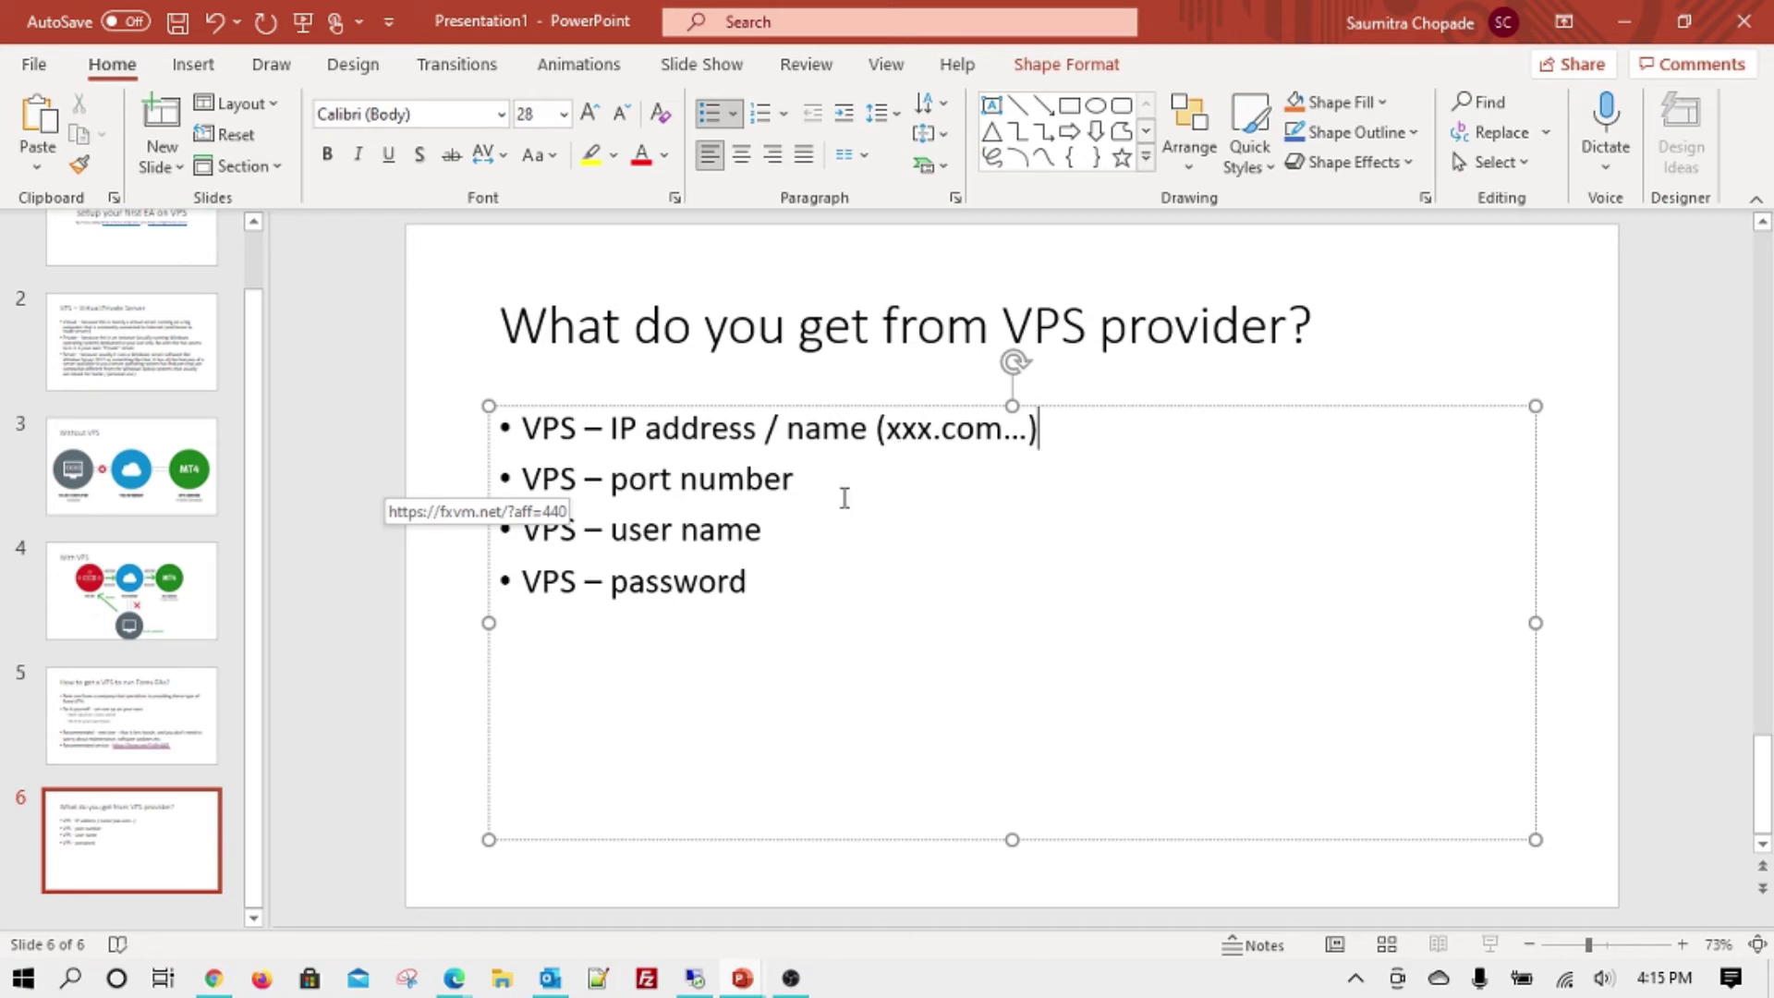
{"action": "left_click", "coordinate": [812, 566]}
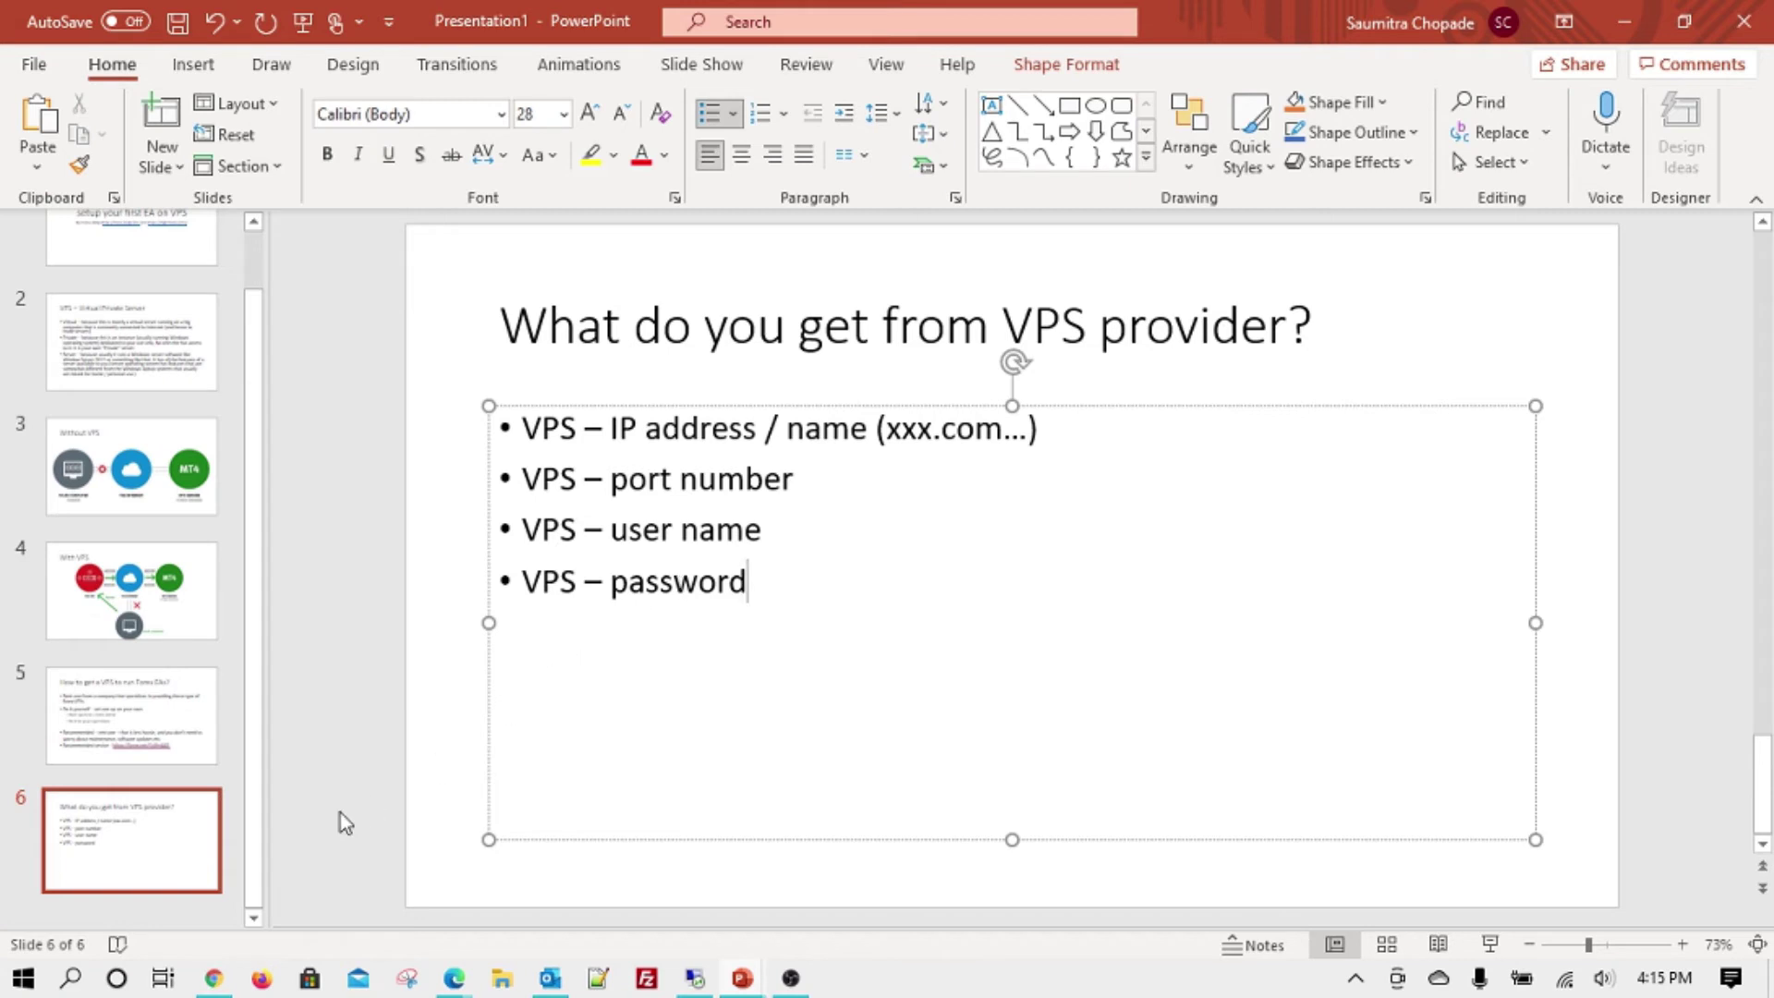
Step: Search Windows for 'remo' to find Remote Desktop Connection, then bring up the Edge window previews
{"action": "left_click", "coordinate": [73, 981]}
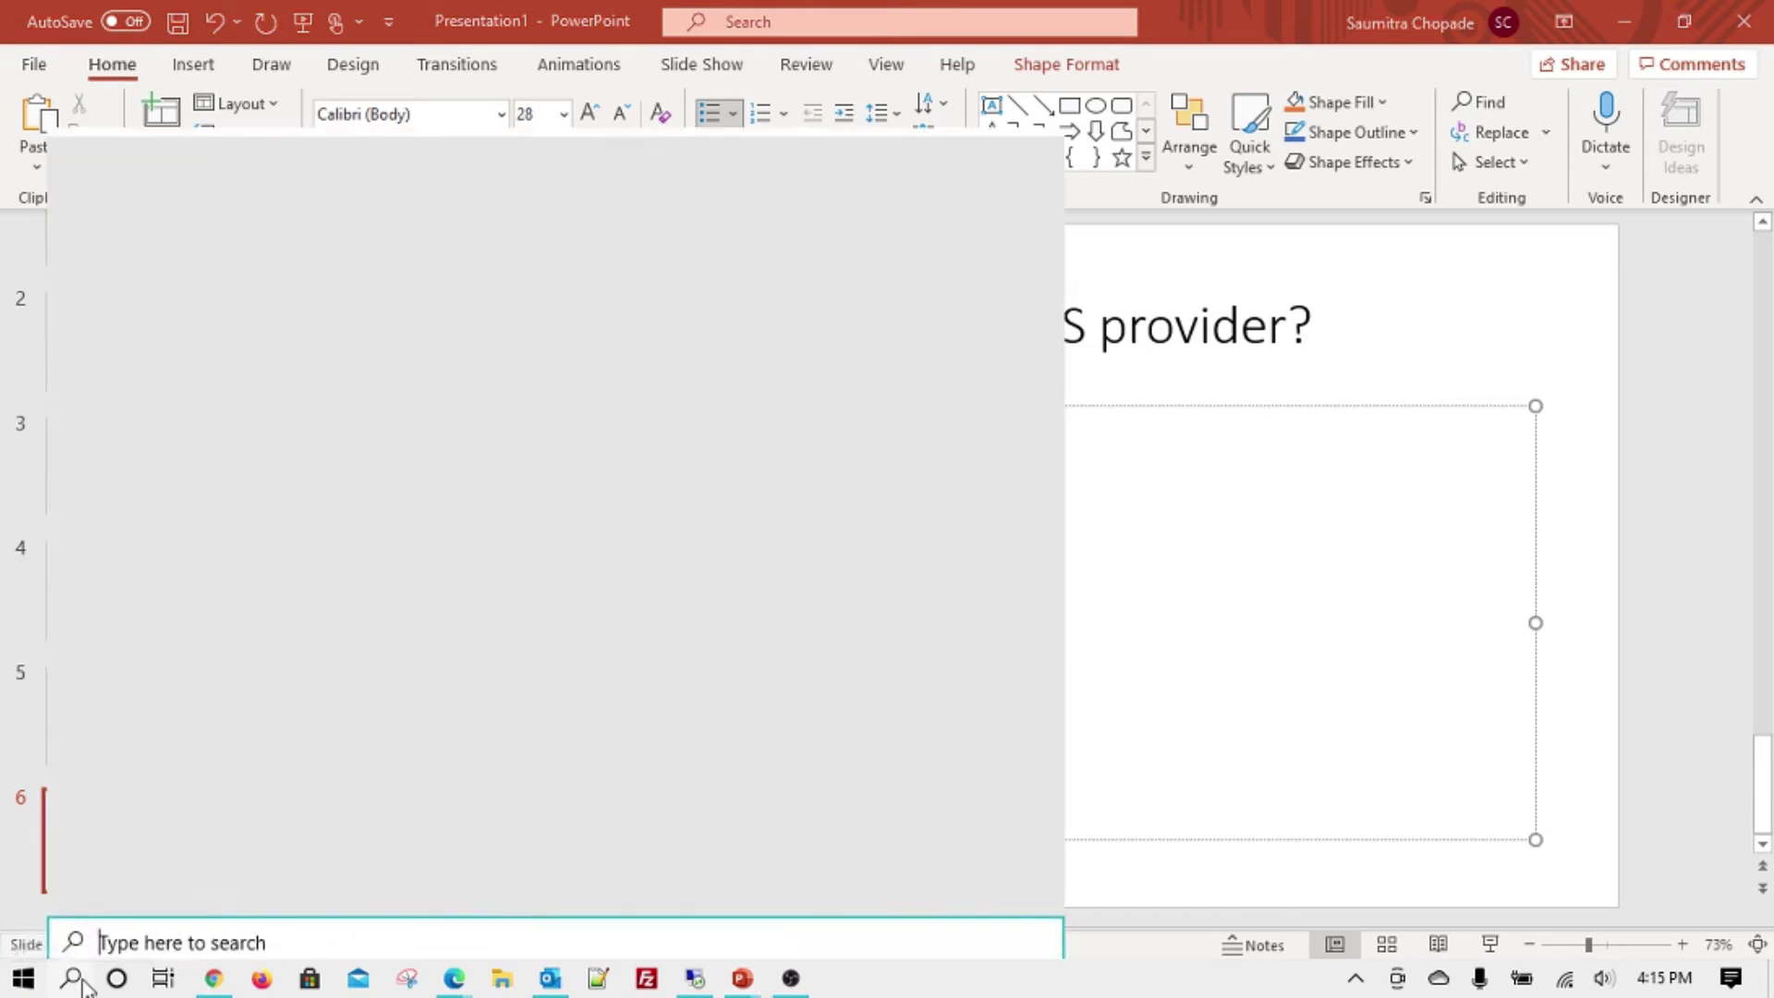
{"action": "type", "text": "remo"}
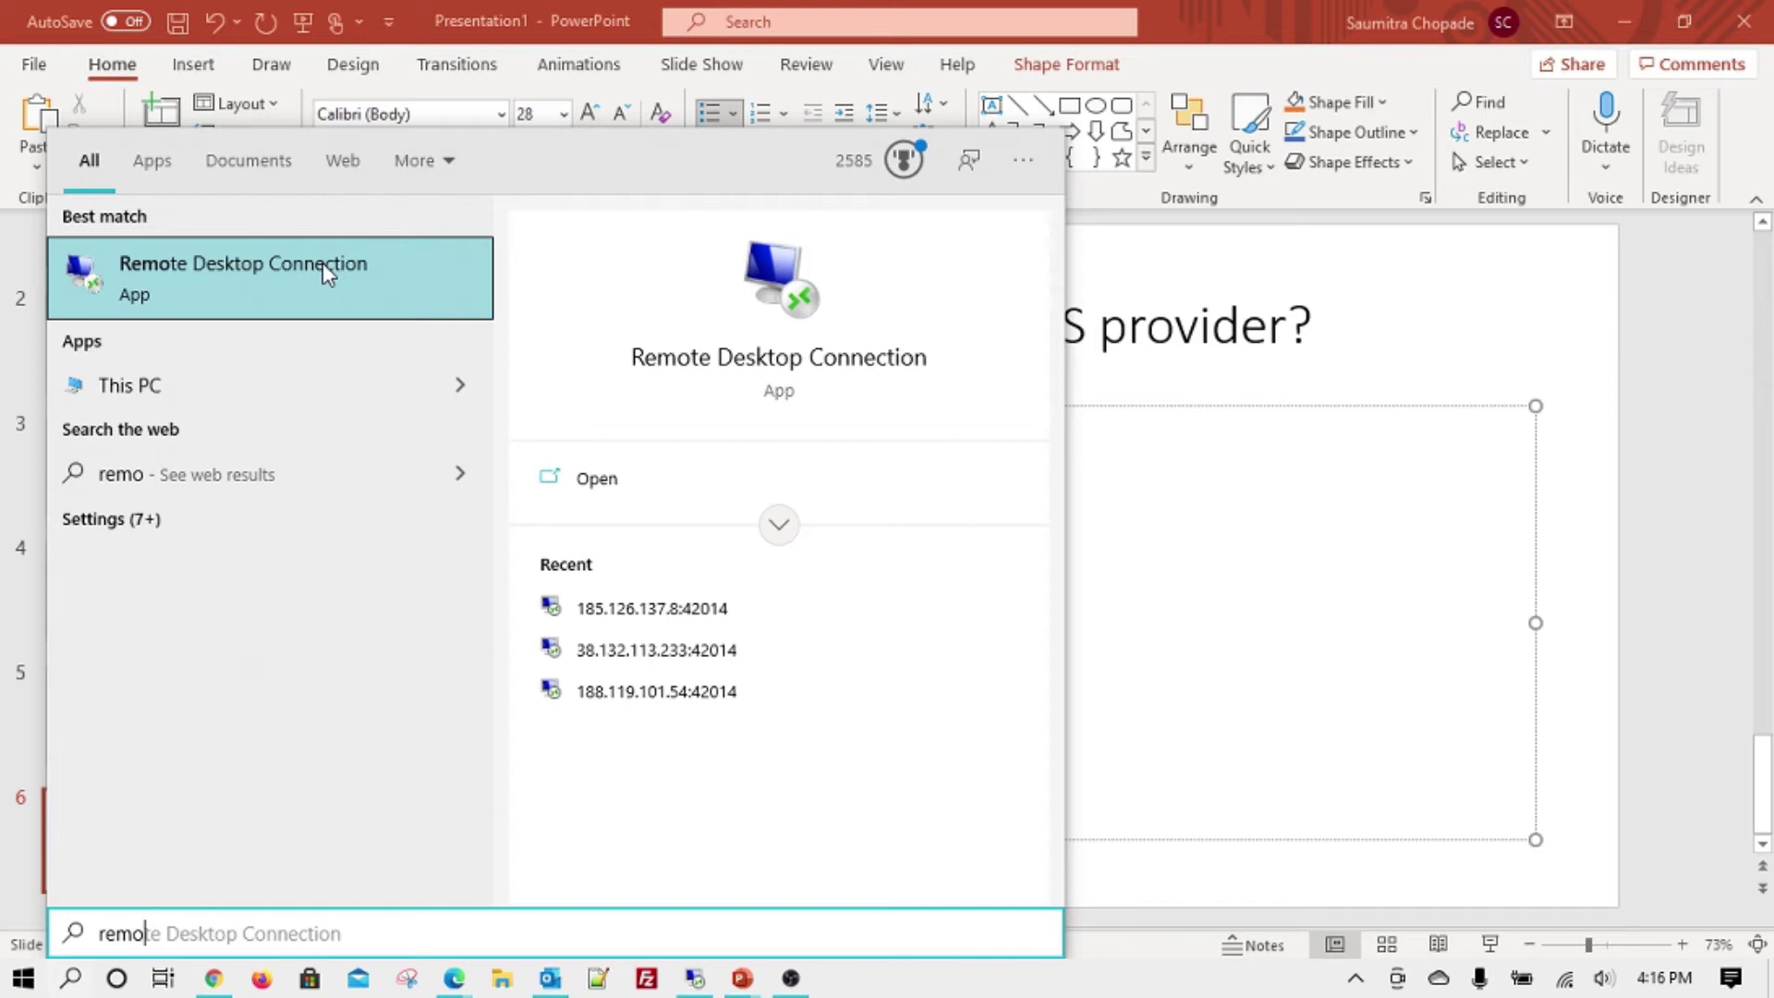
{"action": "left_click", "coordinate": [456, 980]}
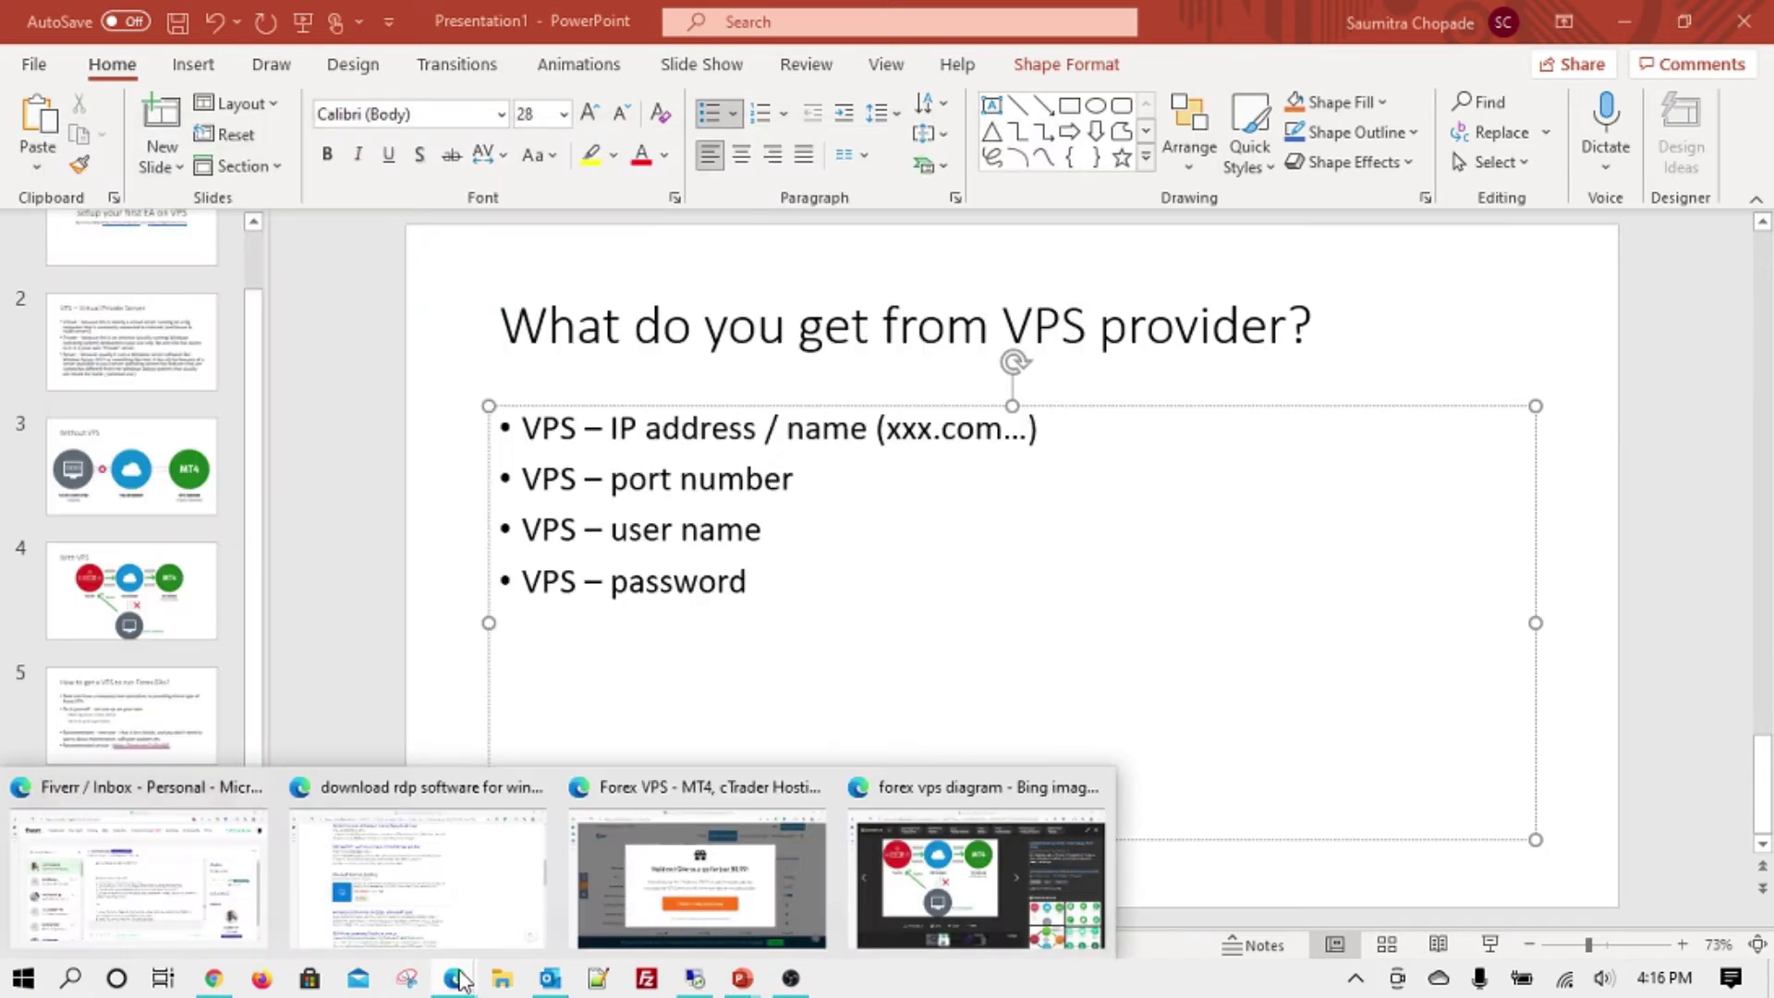
Step: Switch to the Bing RDP software results and install the Microsoft Remote Desktop app
{"action": "left_click", "coordinate": [467, 915]}
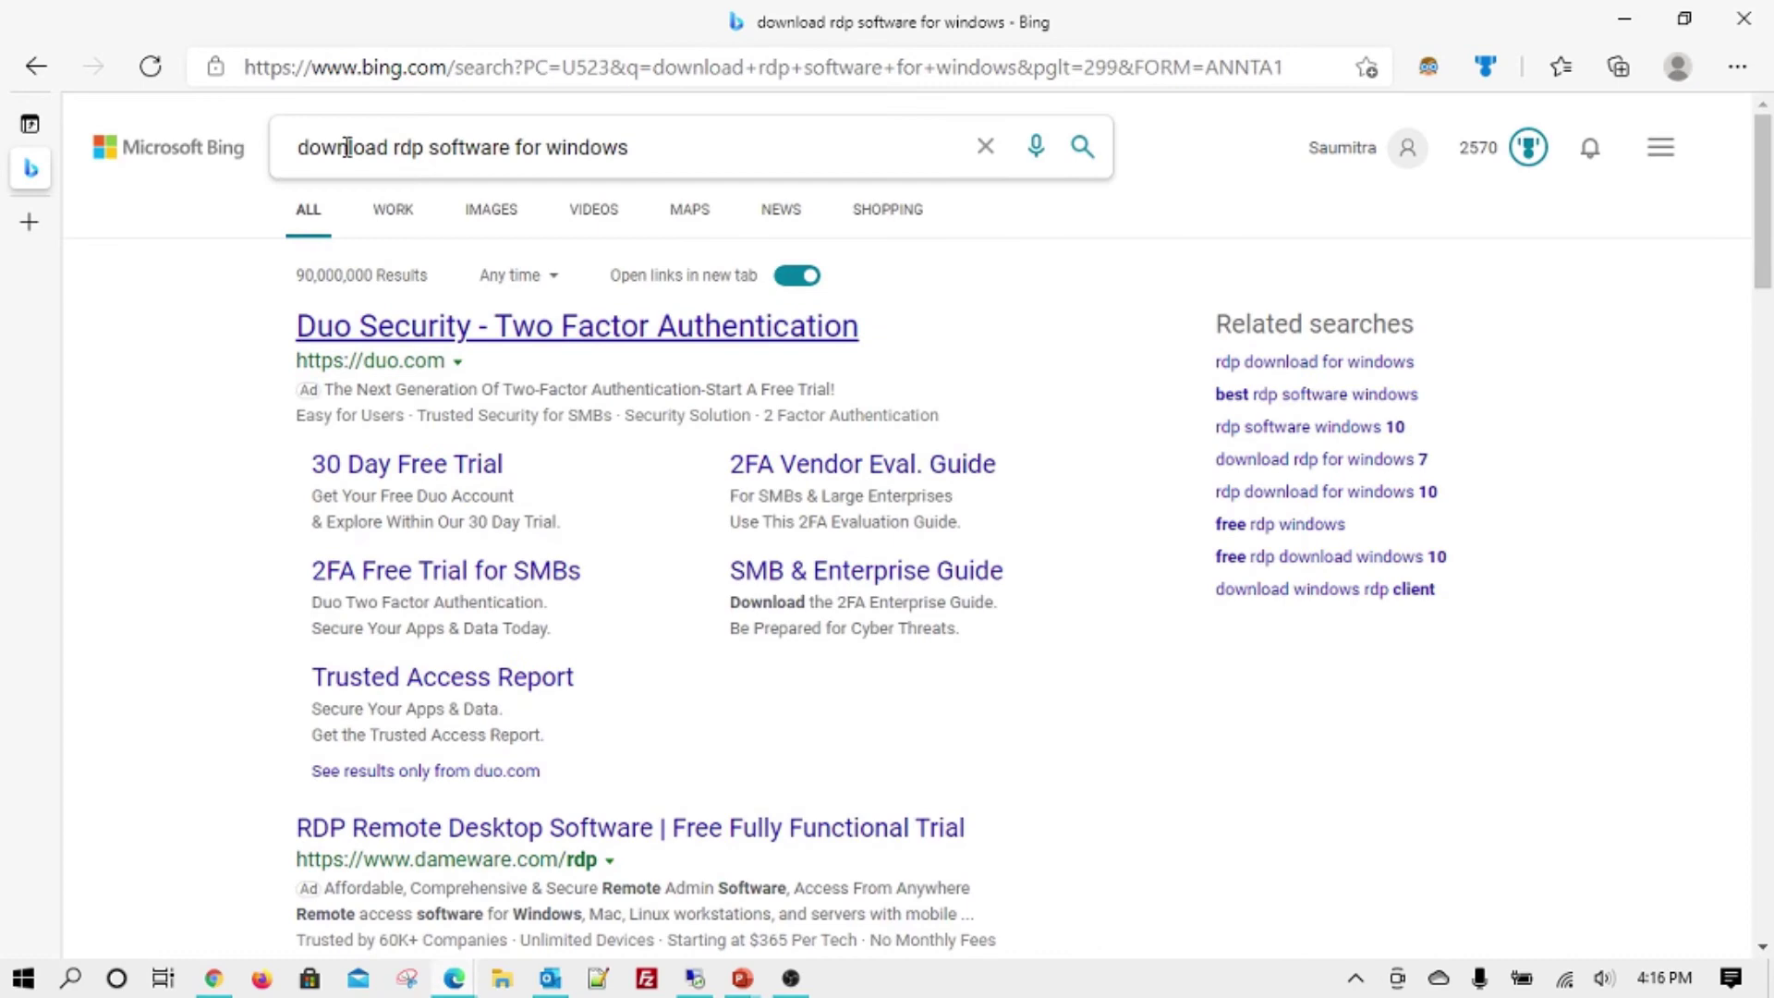
{"action": "left_click_drag", "start_coordinate": [631, 148], "coordinate": [327, 152]}
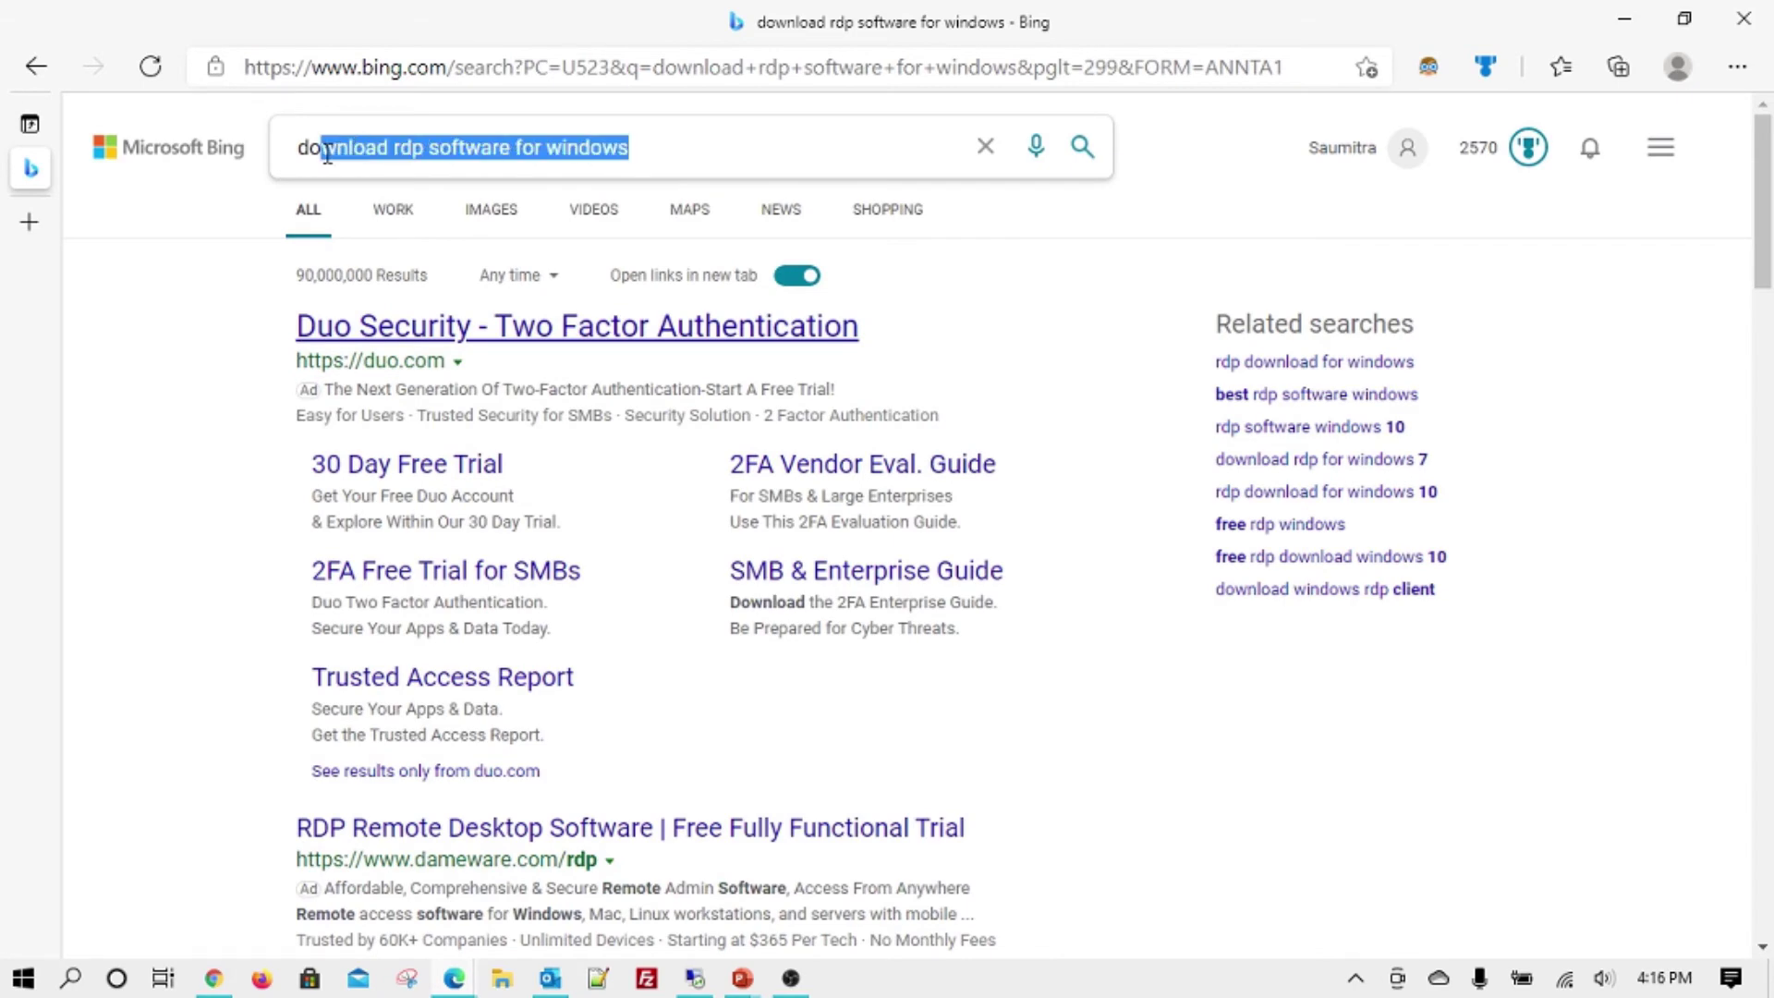
{"action": "scroll", "coordinate": [154, 563], "scroll_direction": "down", "scroll_amount": 3}
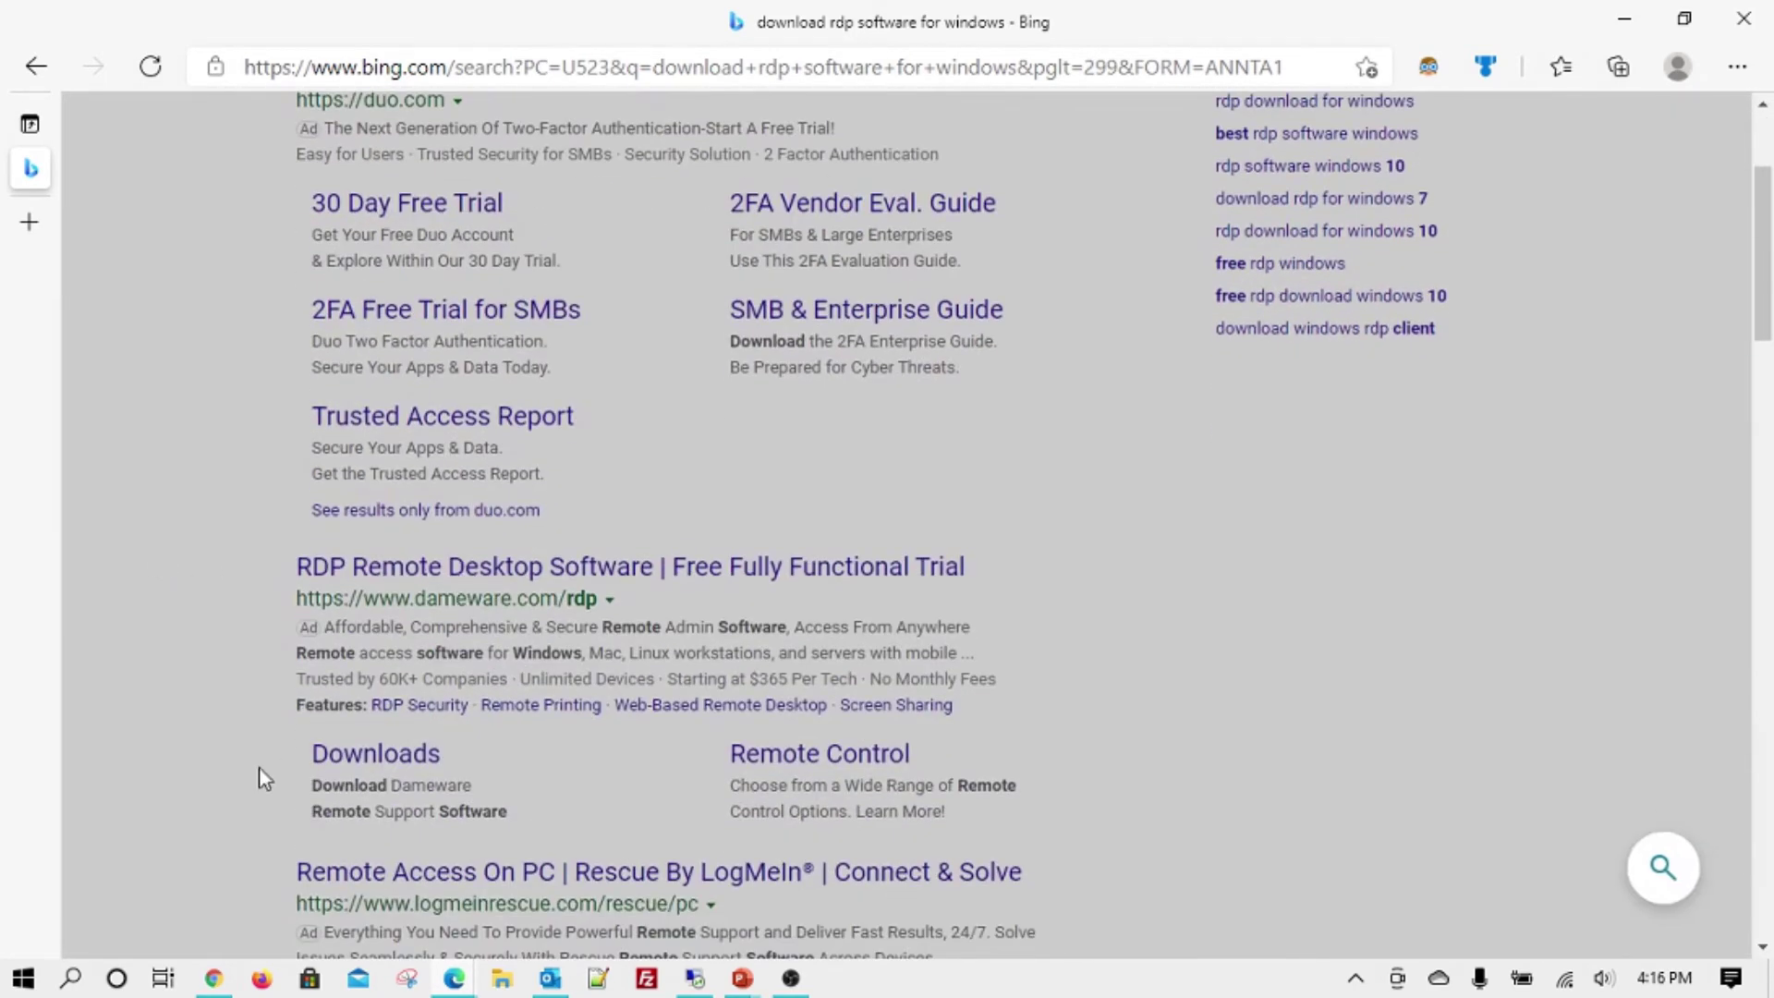
{"action": "left_click", "coordinate": [212, 817]}
{"action": "scroll", "coordinate": [212, 817], "scroll_direction": "down", "scroll_amount": 3}
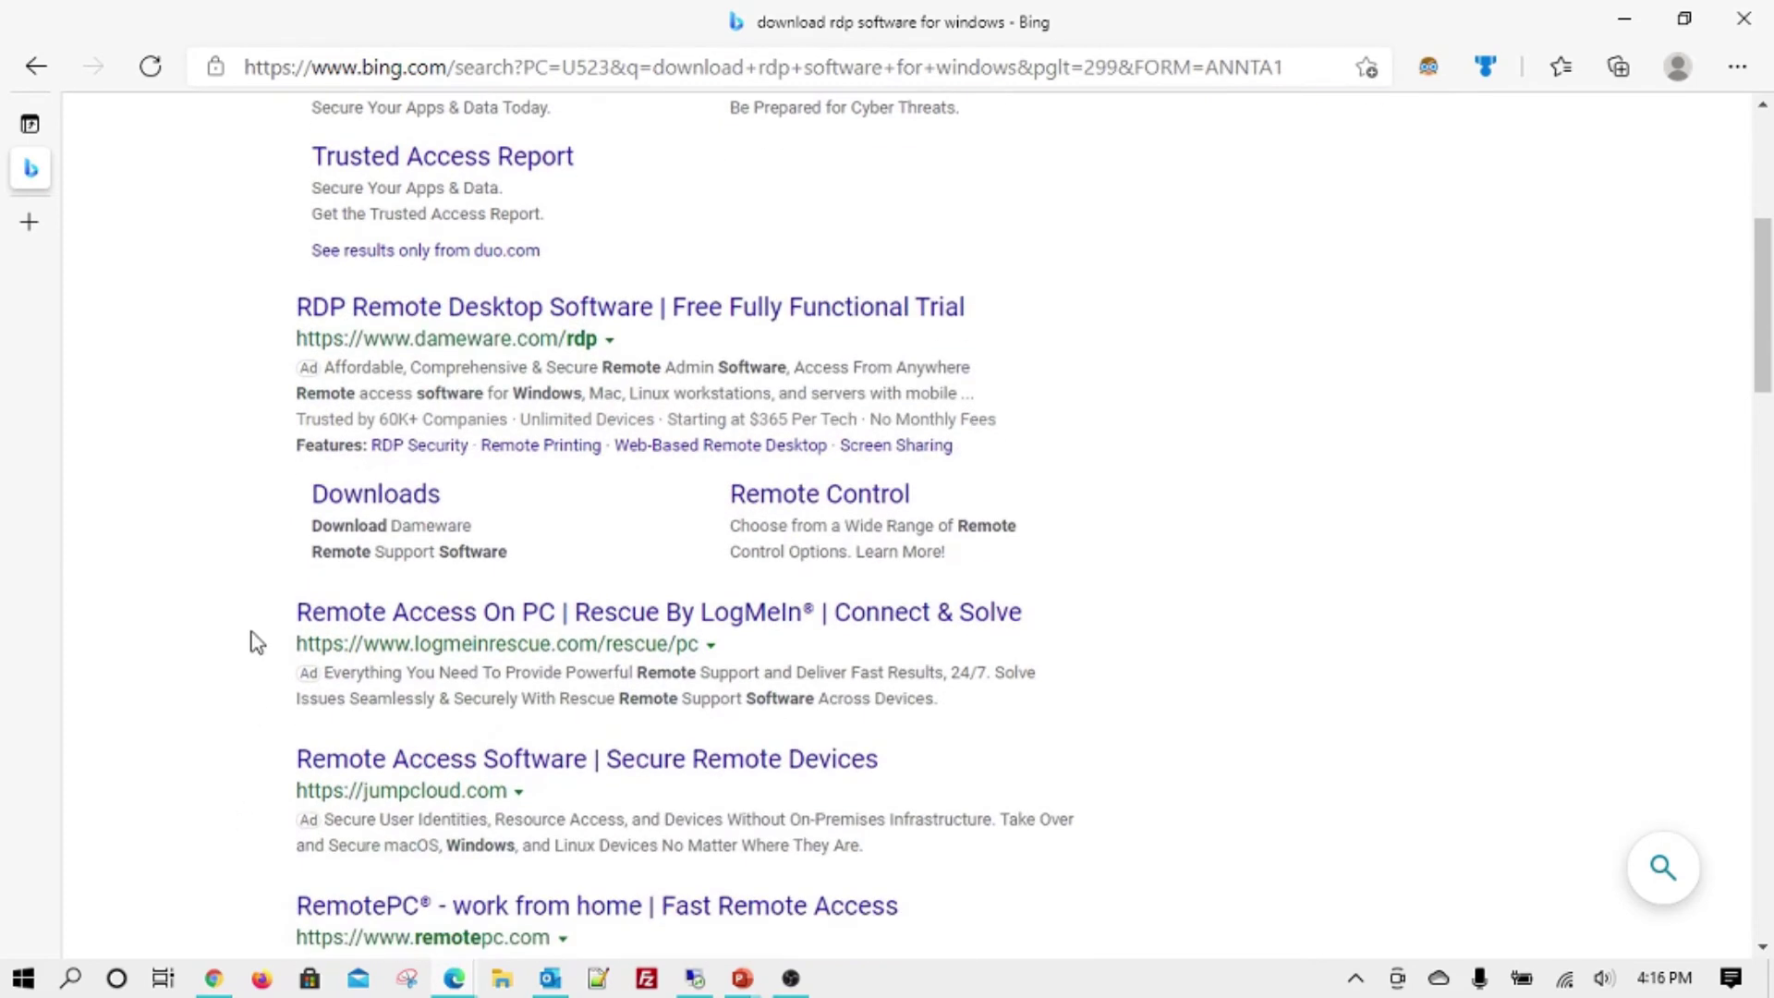
{"action": "scroll", "coordinate": [131, 781], "scroll_direction": "down", "scroll_amount": 7}
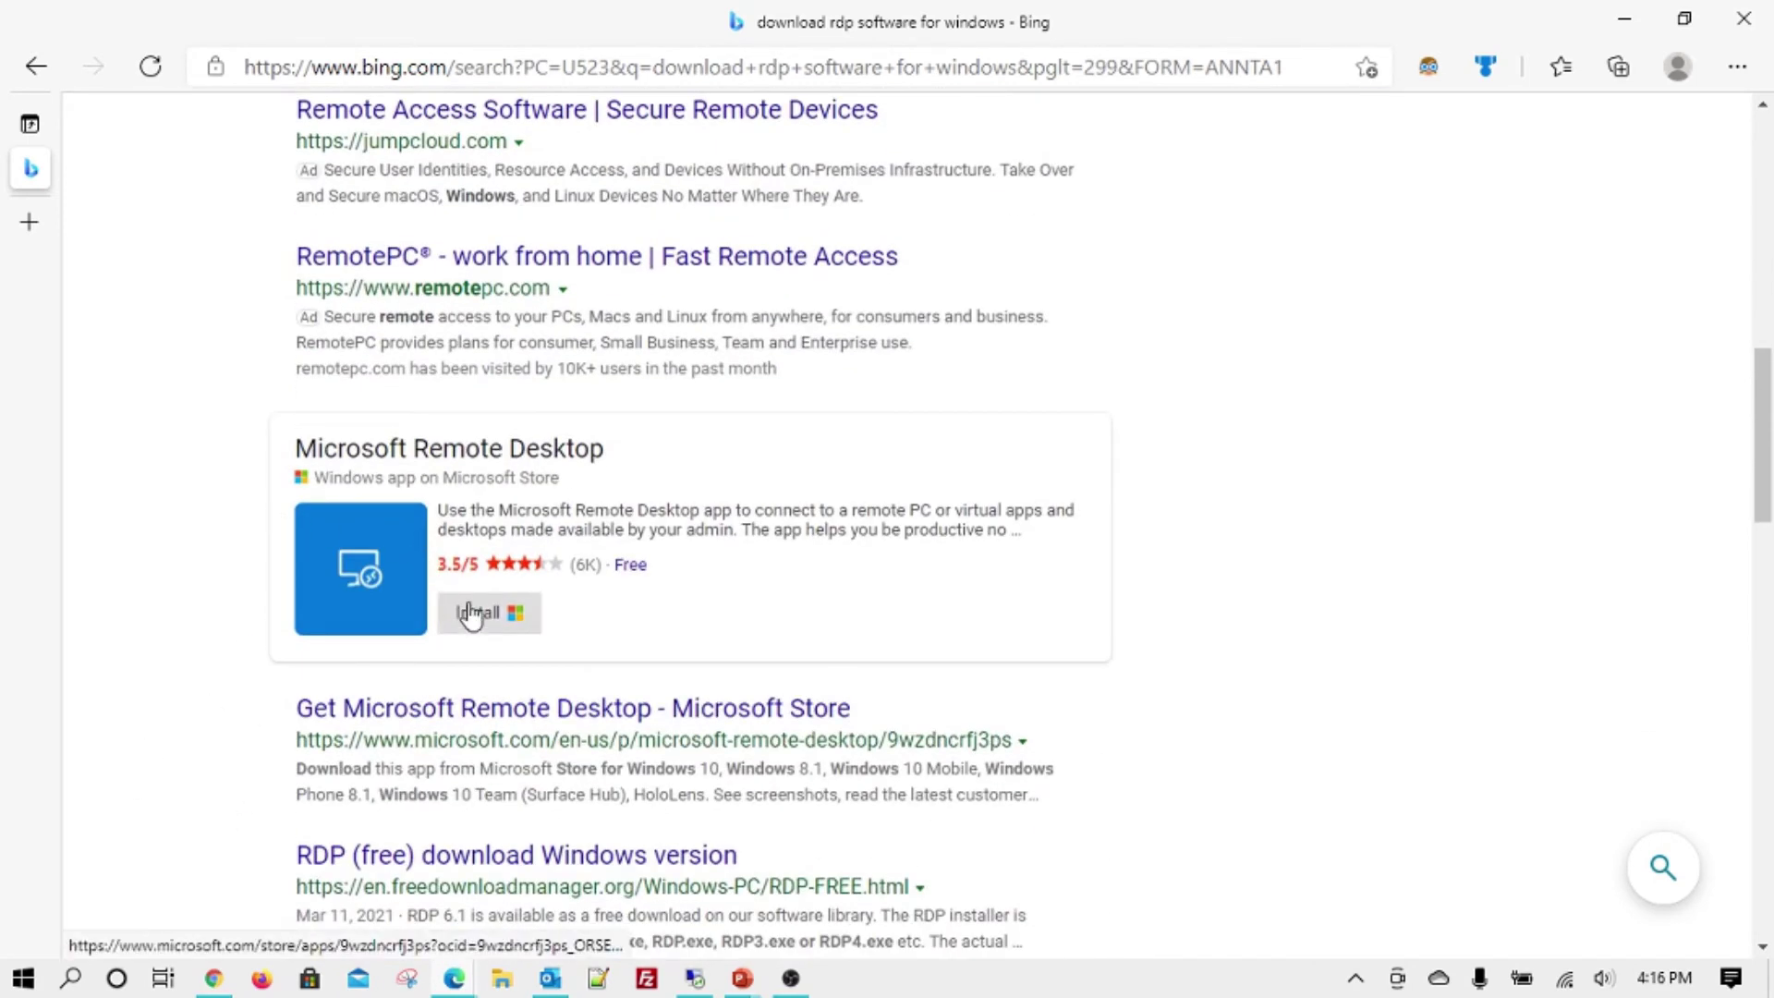
{"action": "left_click", "coordinate": [480, 618]}
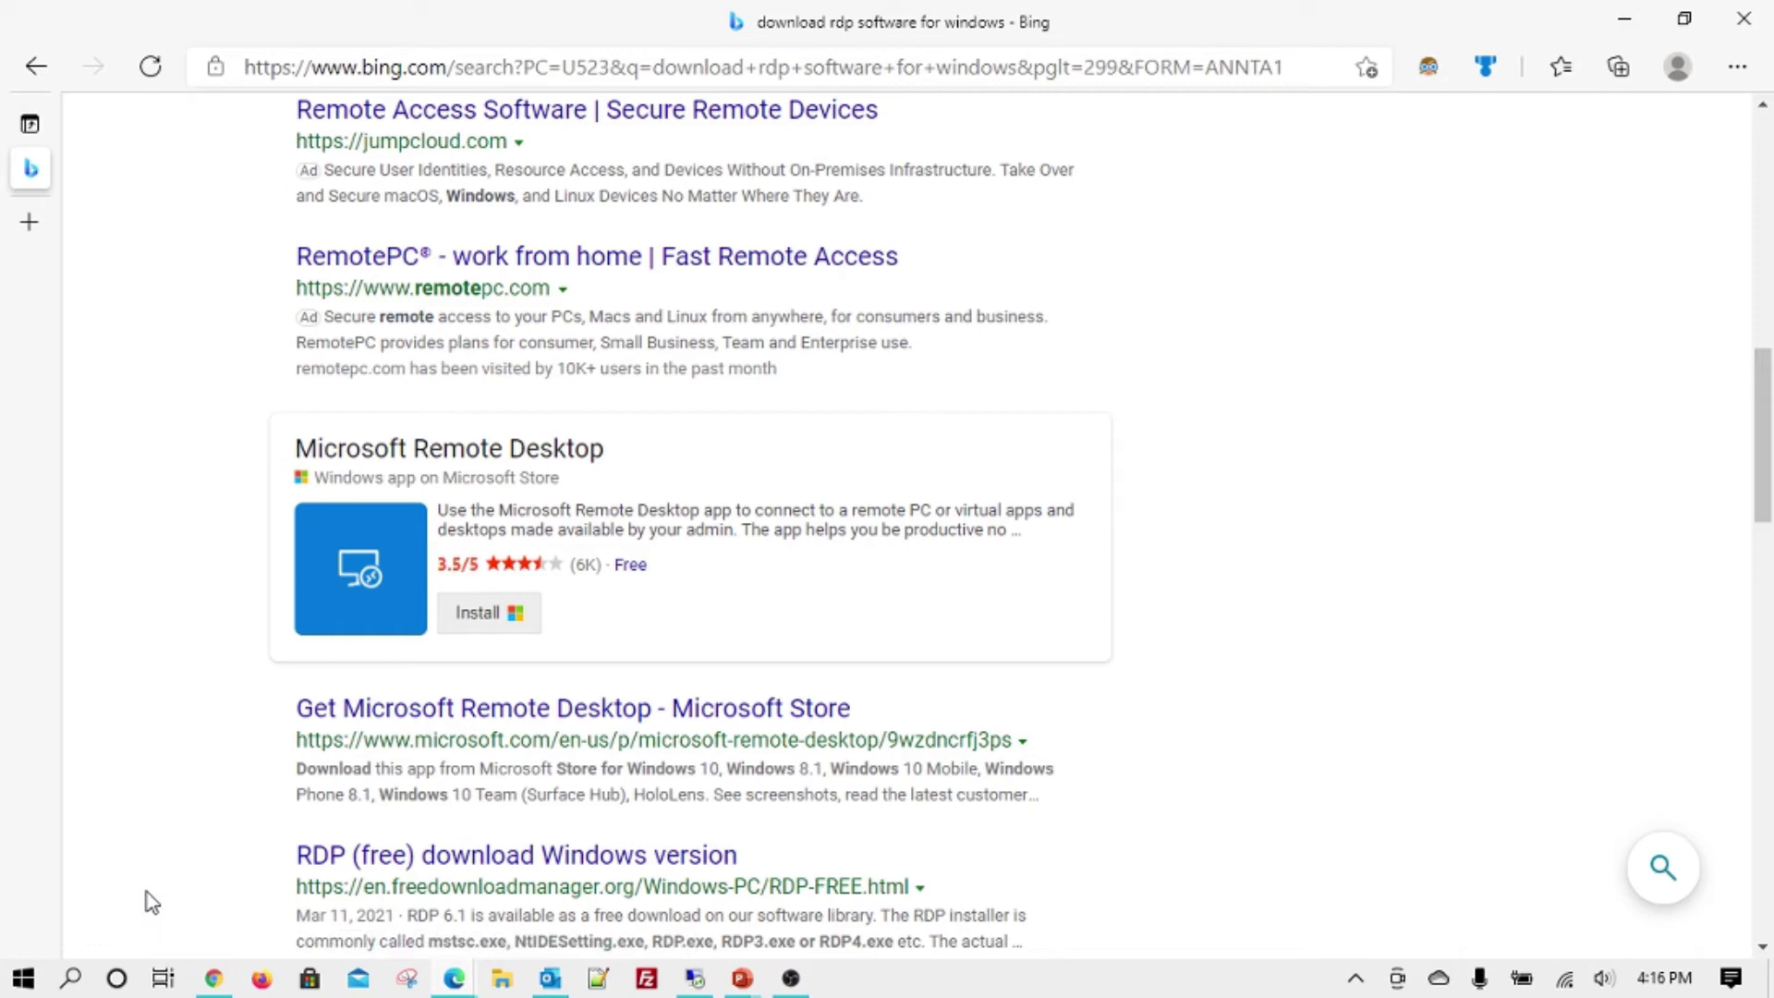
{"action": "left_click", "coordinate": [71, 977]}
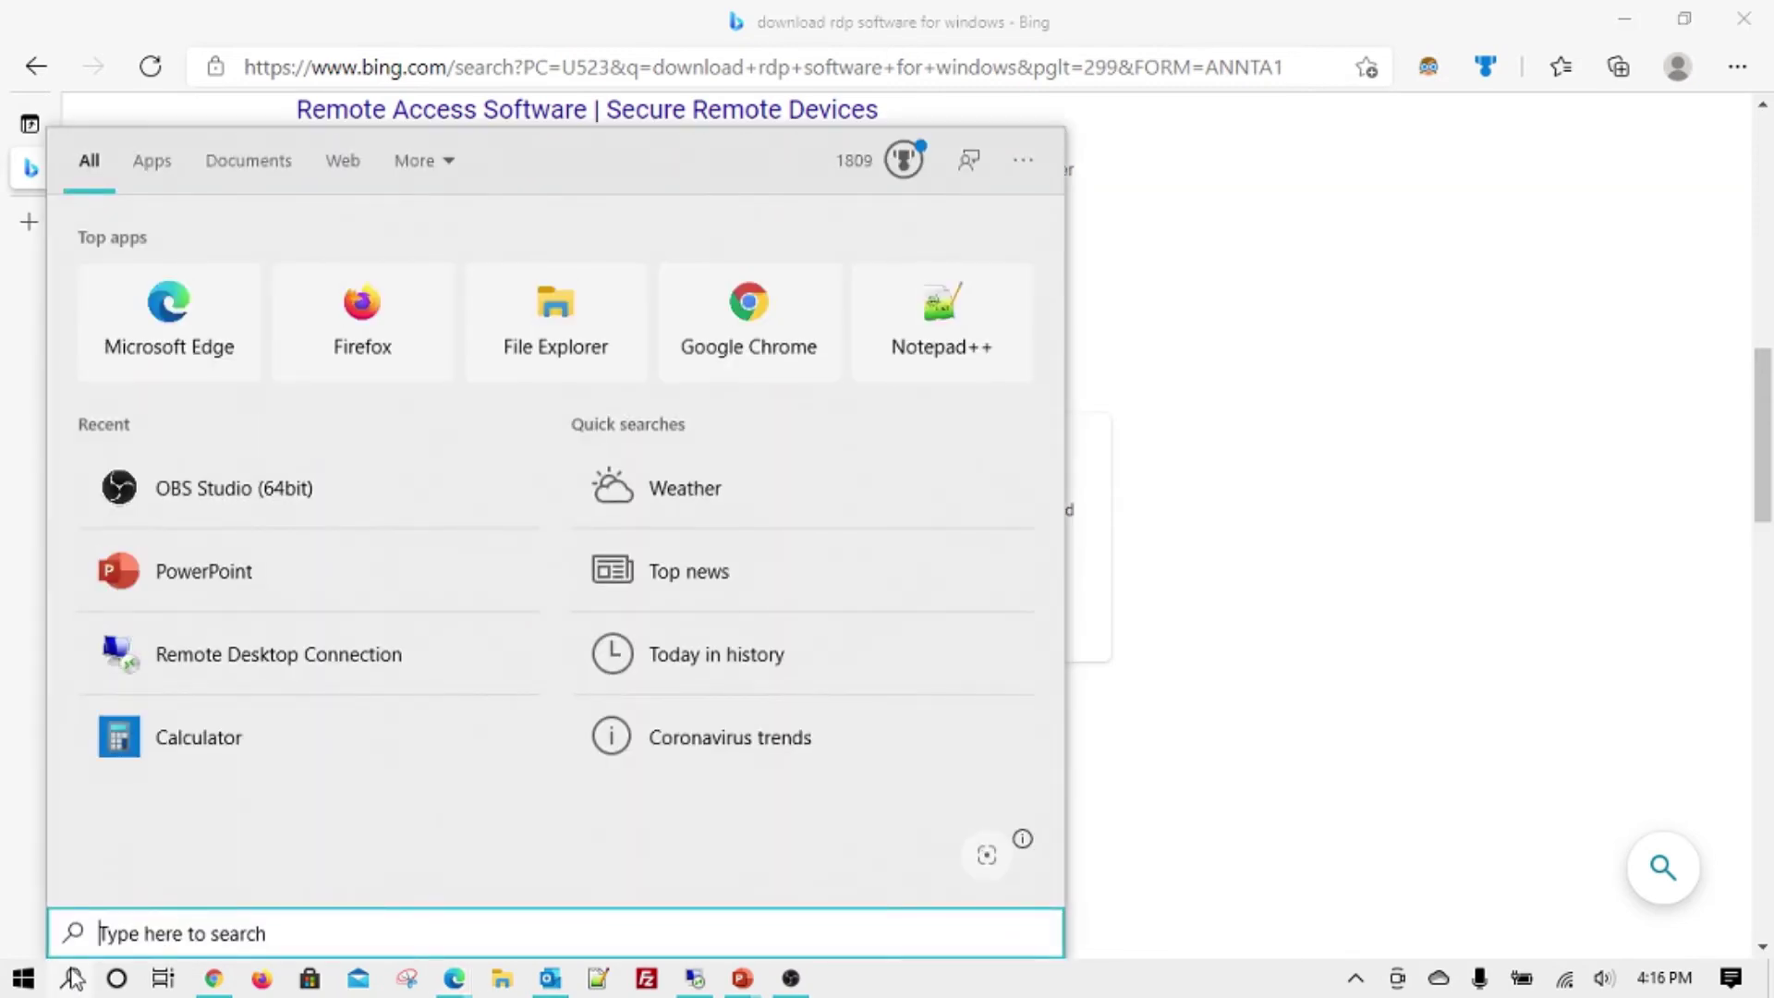
{"action": "type", "text": "rem"}
{"action": "key", "text": "Return"}
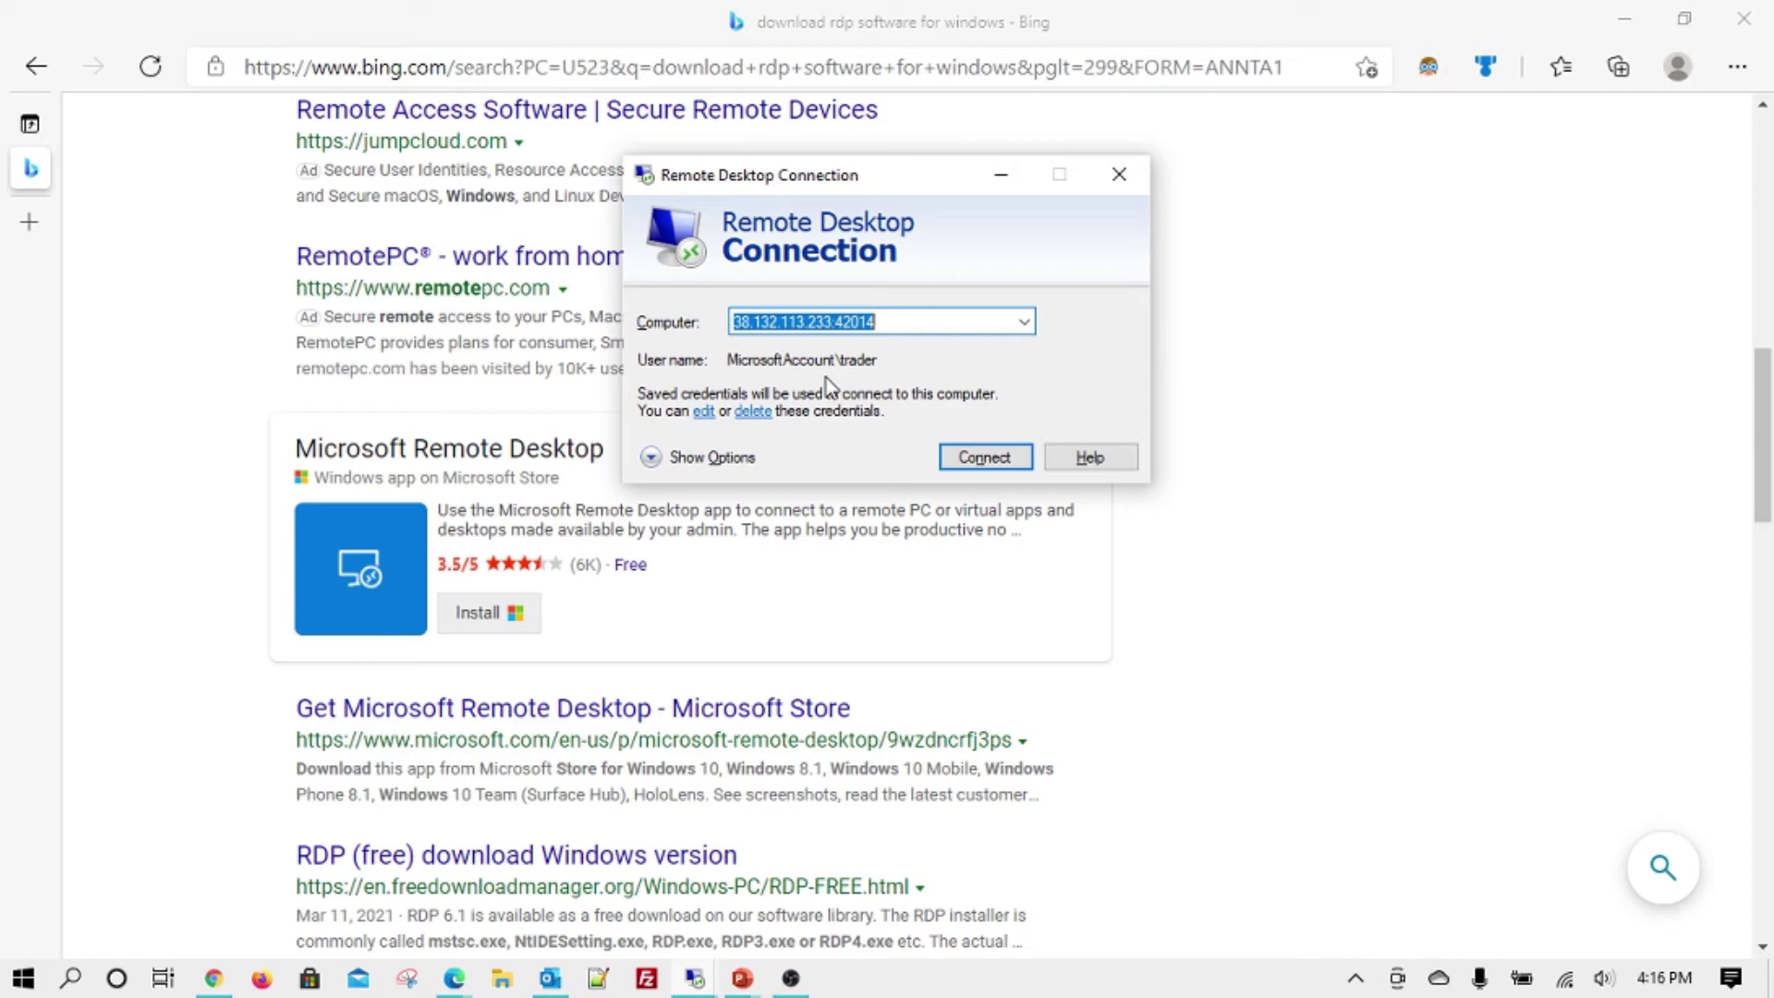
{"action": "left_click", "coordinate": [1023, 324]}
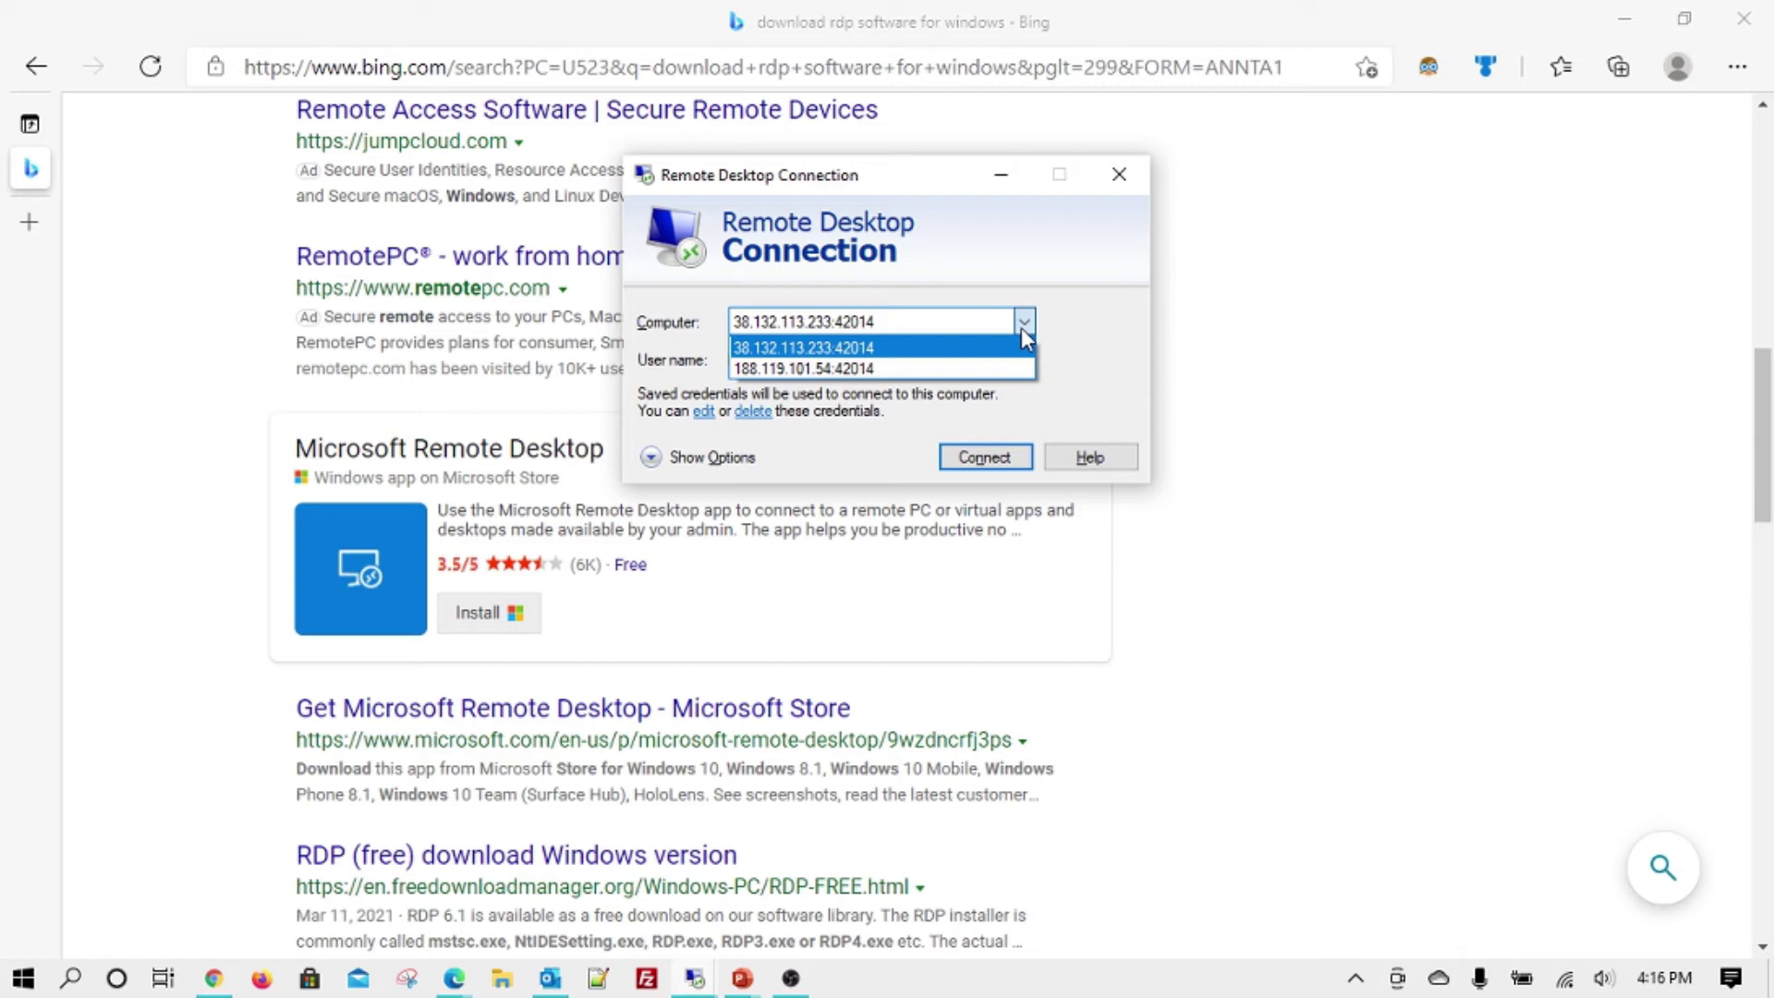
{"action": "left_click", "coordinate": [1023, 327]}
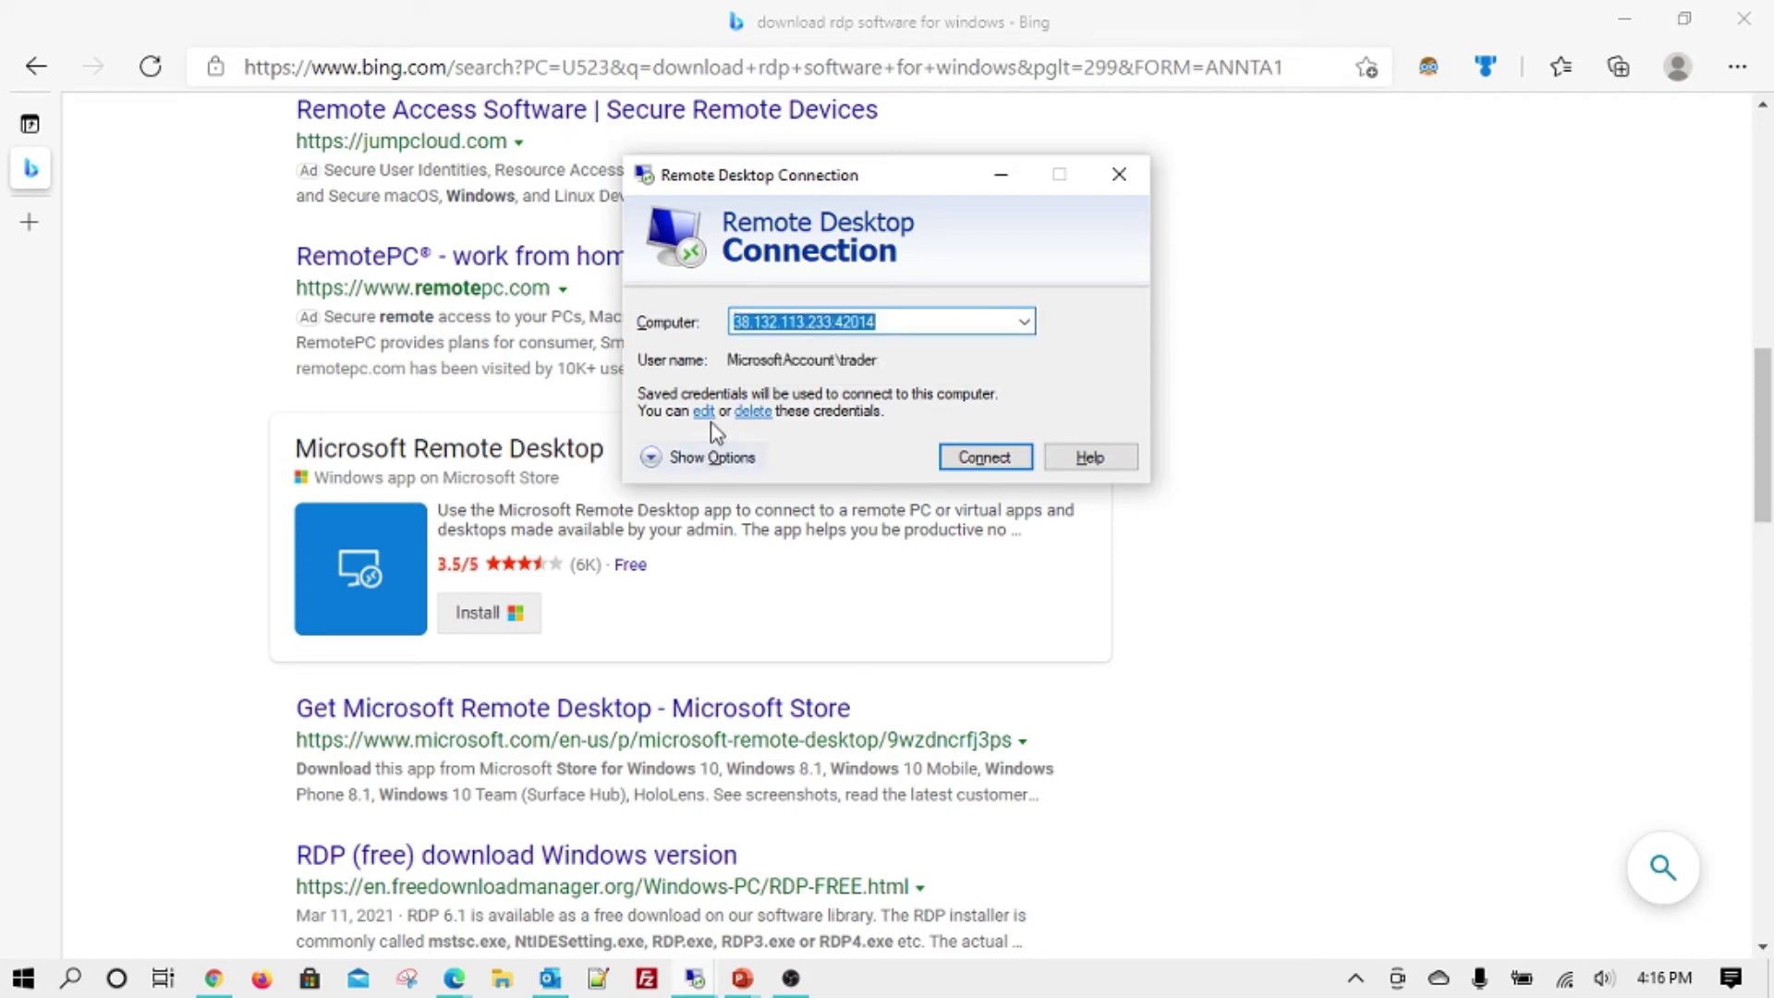
Step: Keep 38.132.113.233:42014 as the computer and highlight its port number 42014
{"action": "left_click", "coordinate": [748, 320]}
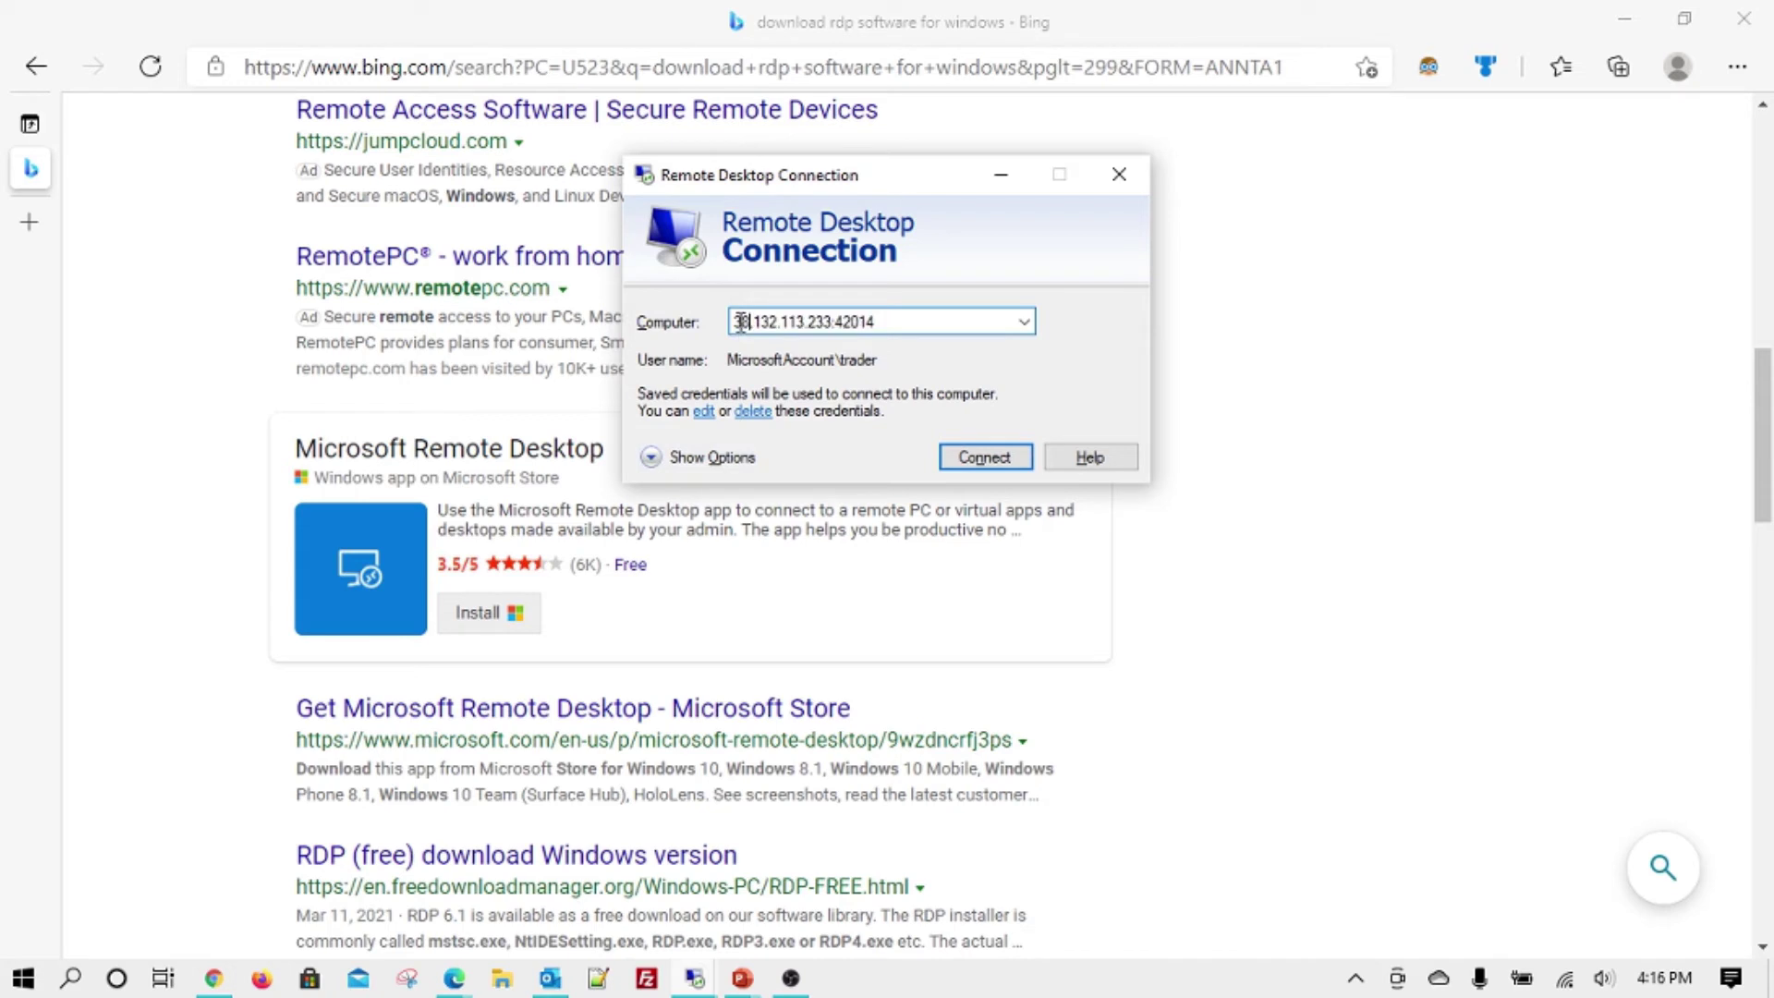
{"action": "left_click_drag", "start_coordinate": [737, 322], "coordinate": [826, 323]}
{"action": "left_click", "coordinate": [825, 325]}
{"action": "left_click_drag", "start_coordinate": [877, 324], "coordinate": [836, 324]}
{"action": "left_click", "coordinate": [1032, 324]}
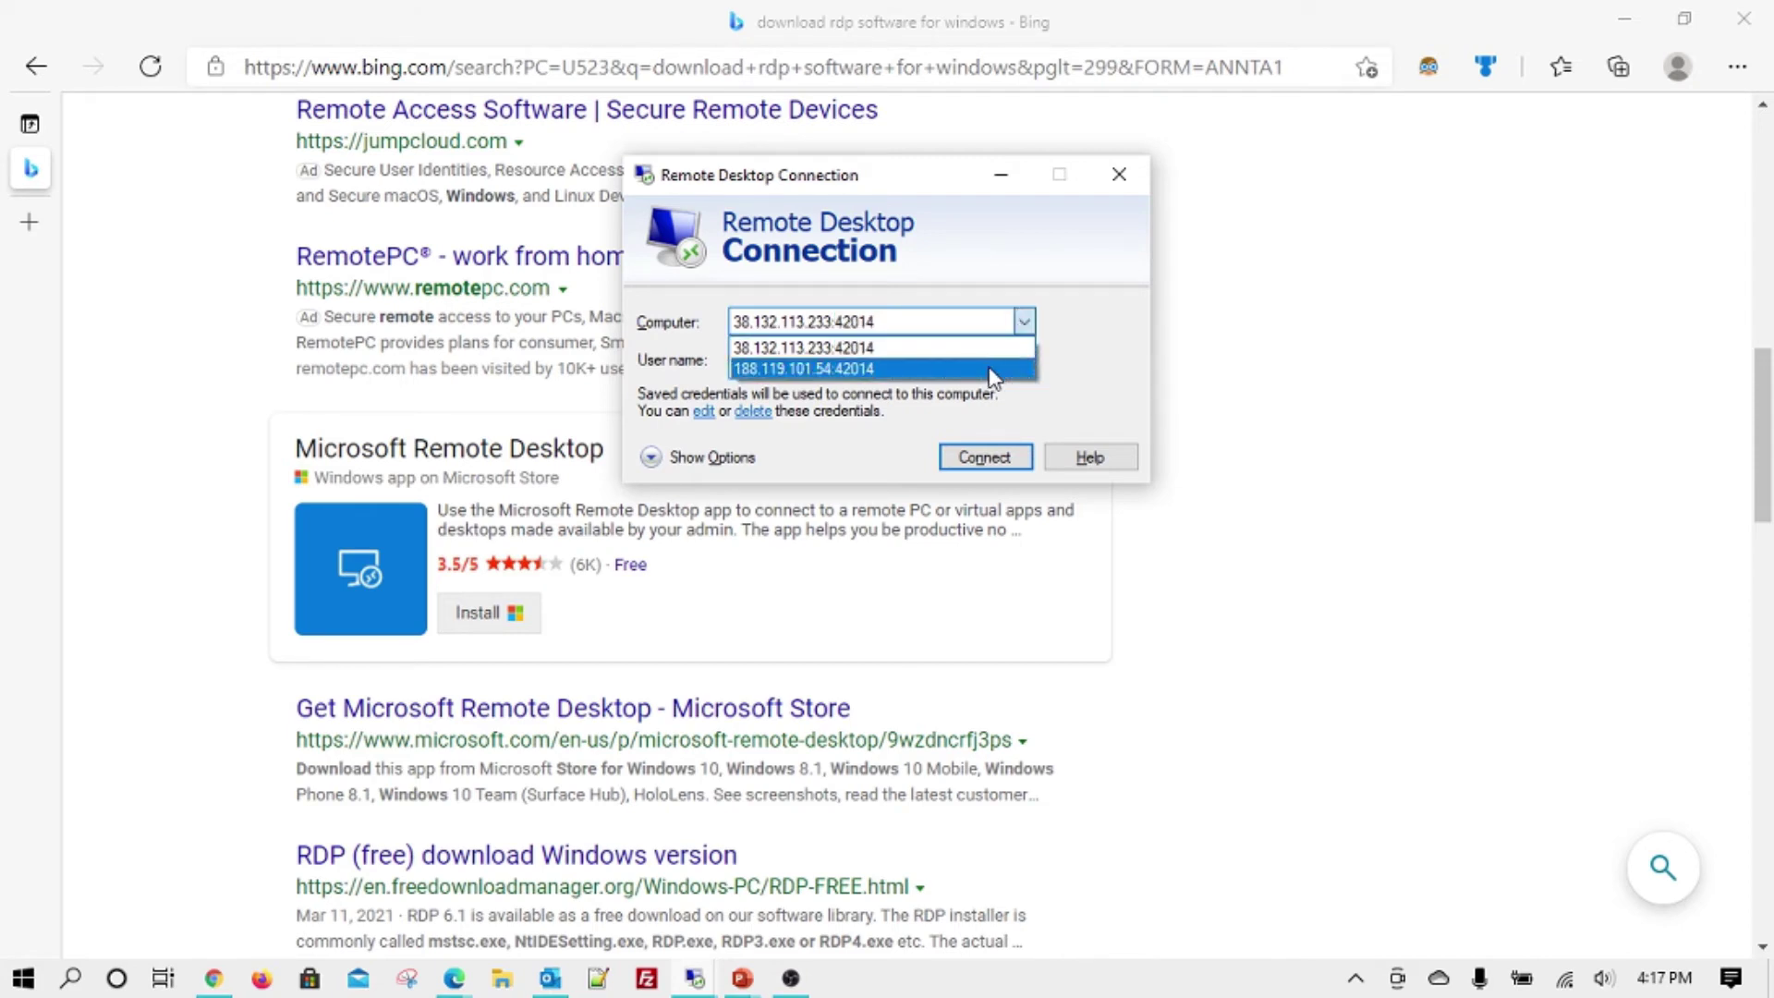
{"action": "left_click", "coordinate": [878, 322]}
{"action": "left_click_drag", "start_coordinate": [876, 321], "coordinate": [835, 321]}
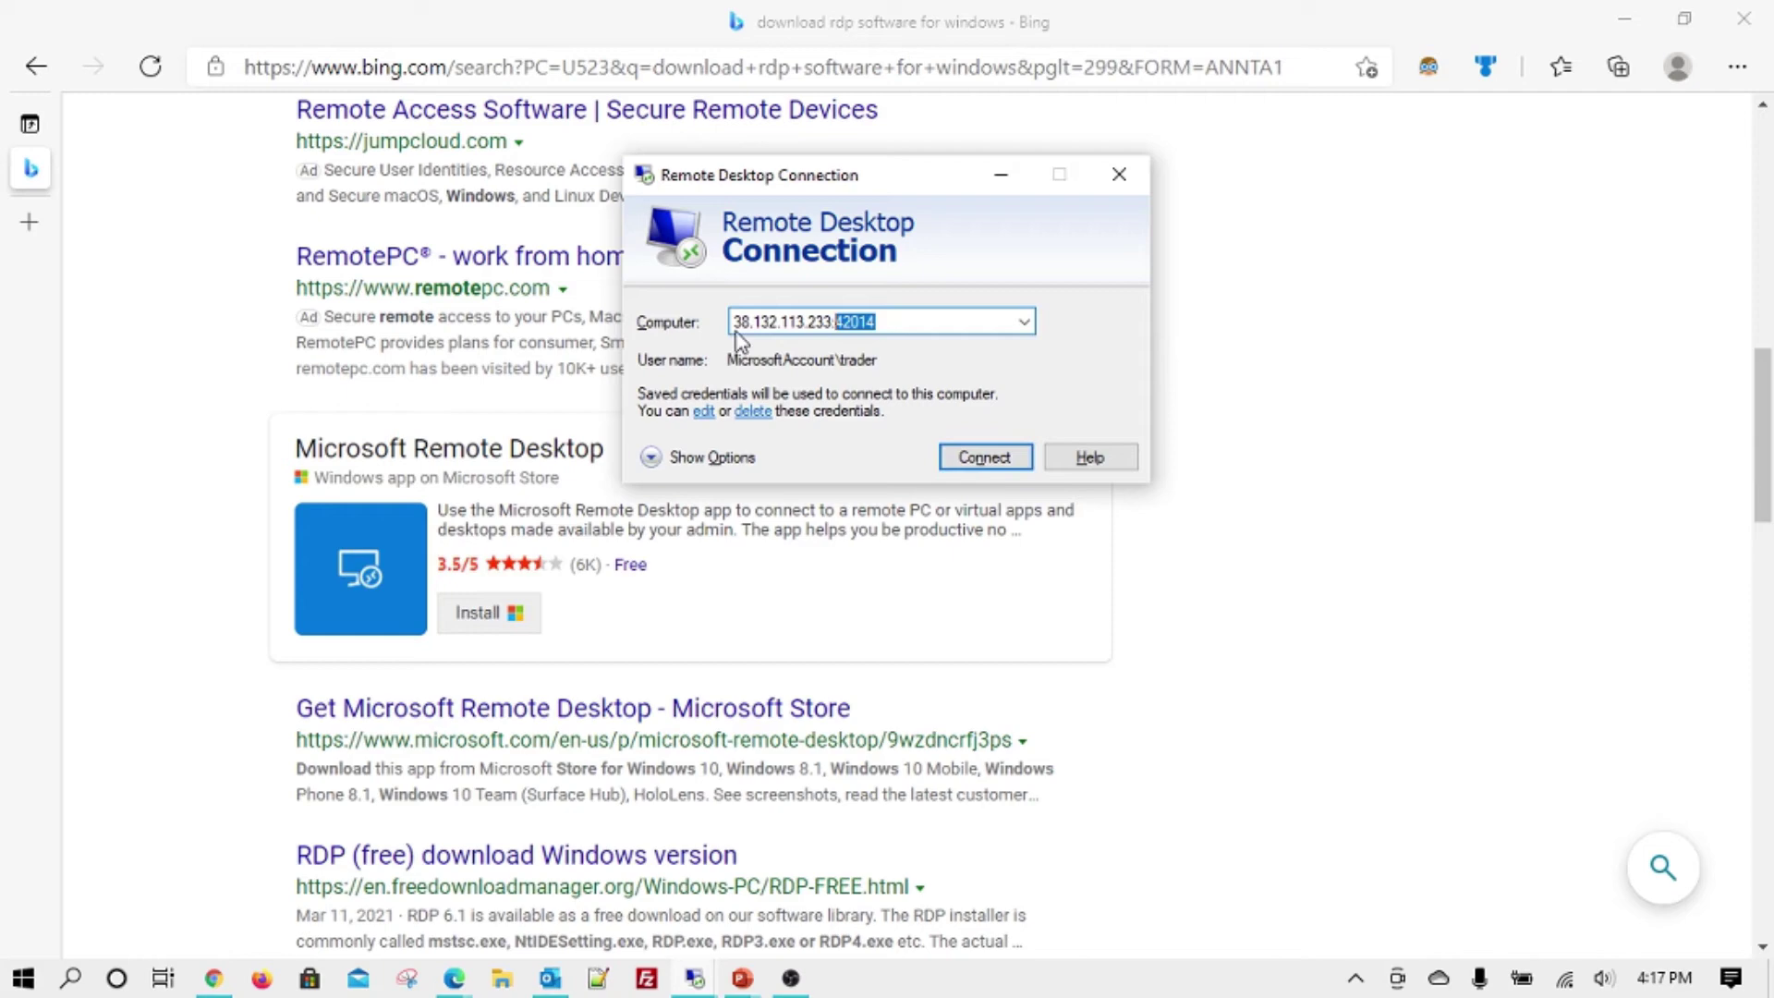
{"action": "left_click", "coordinate": [964, 462]}
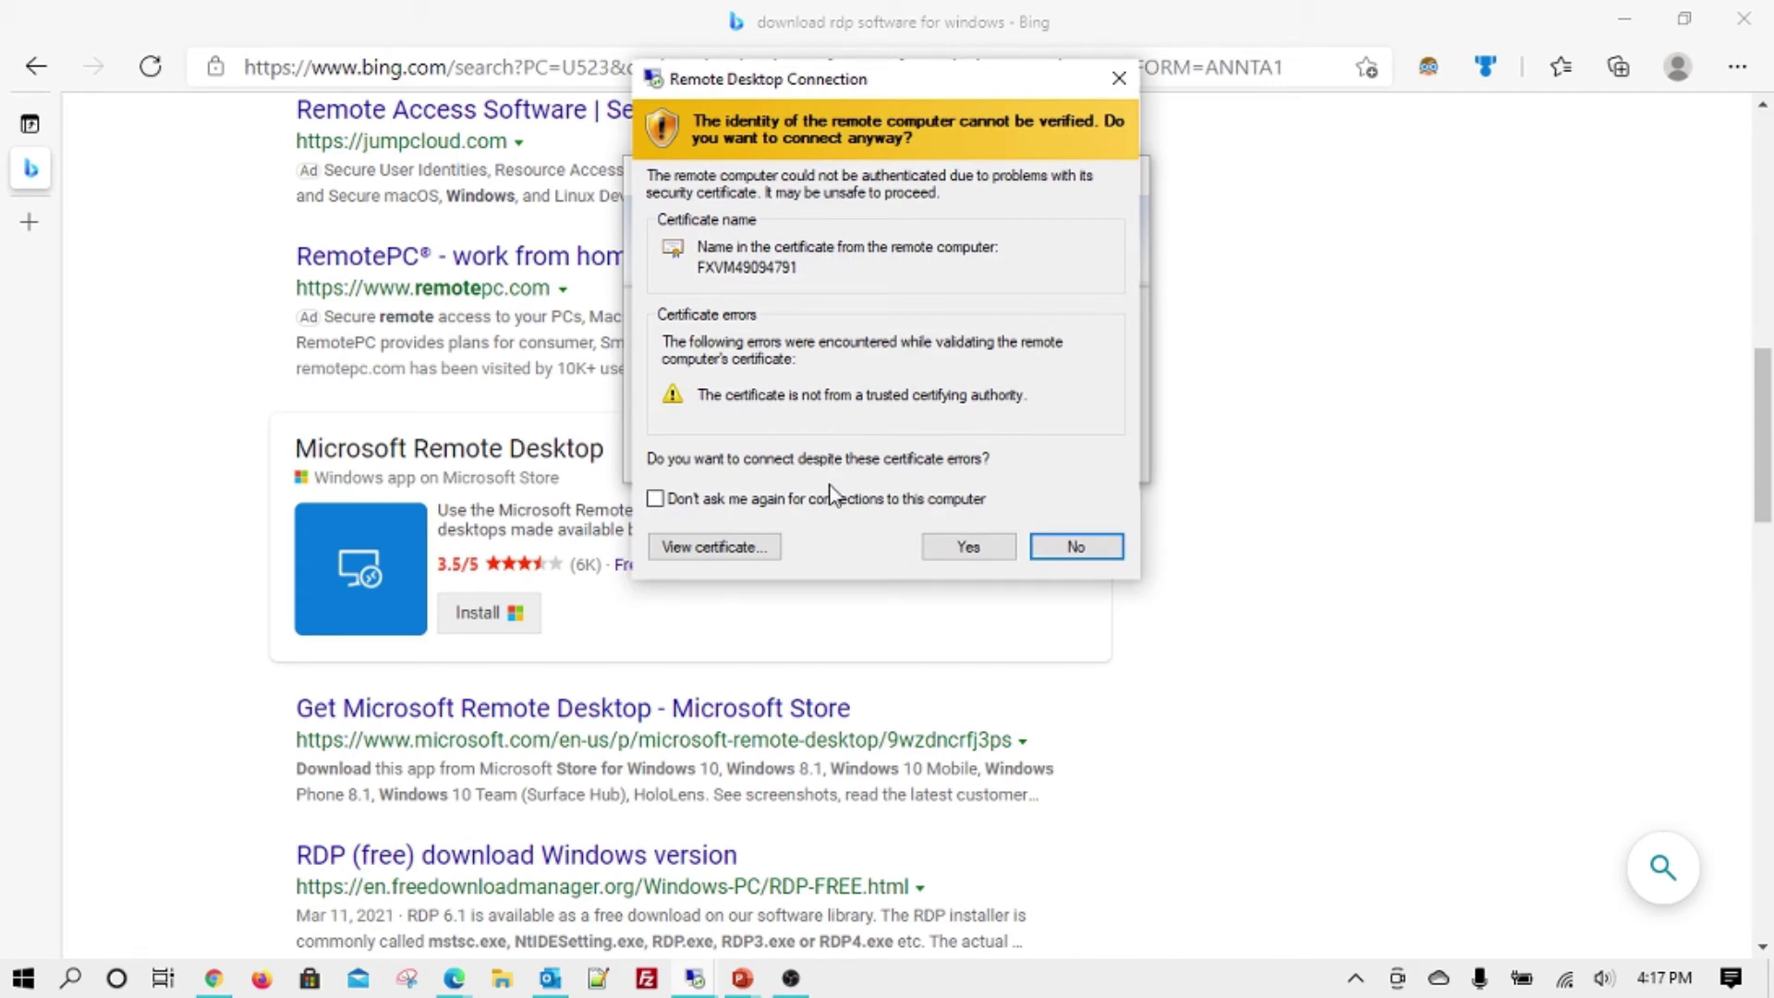
{"action": "left_click", "coordinate": [1054, 545]}
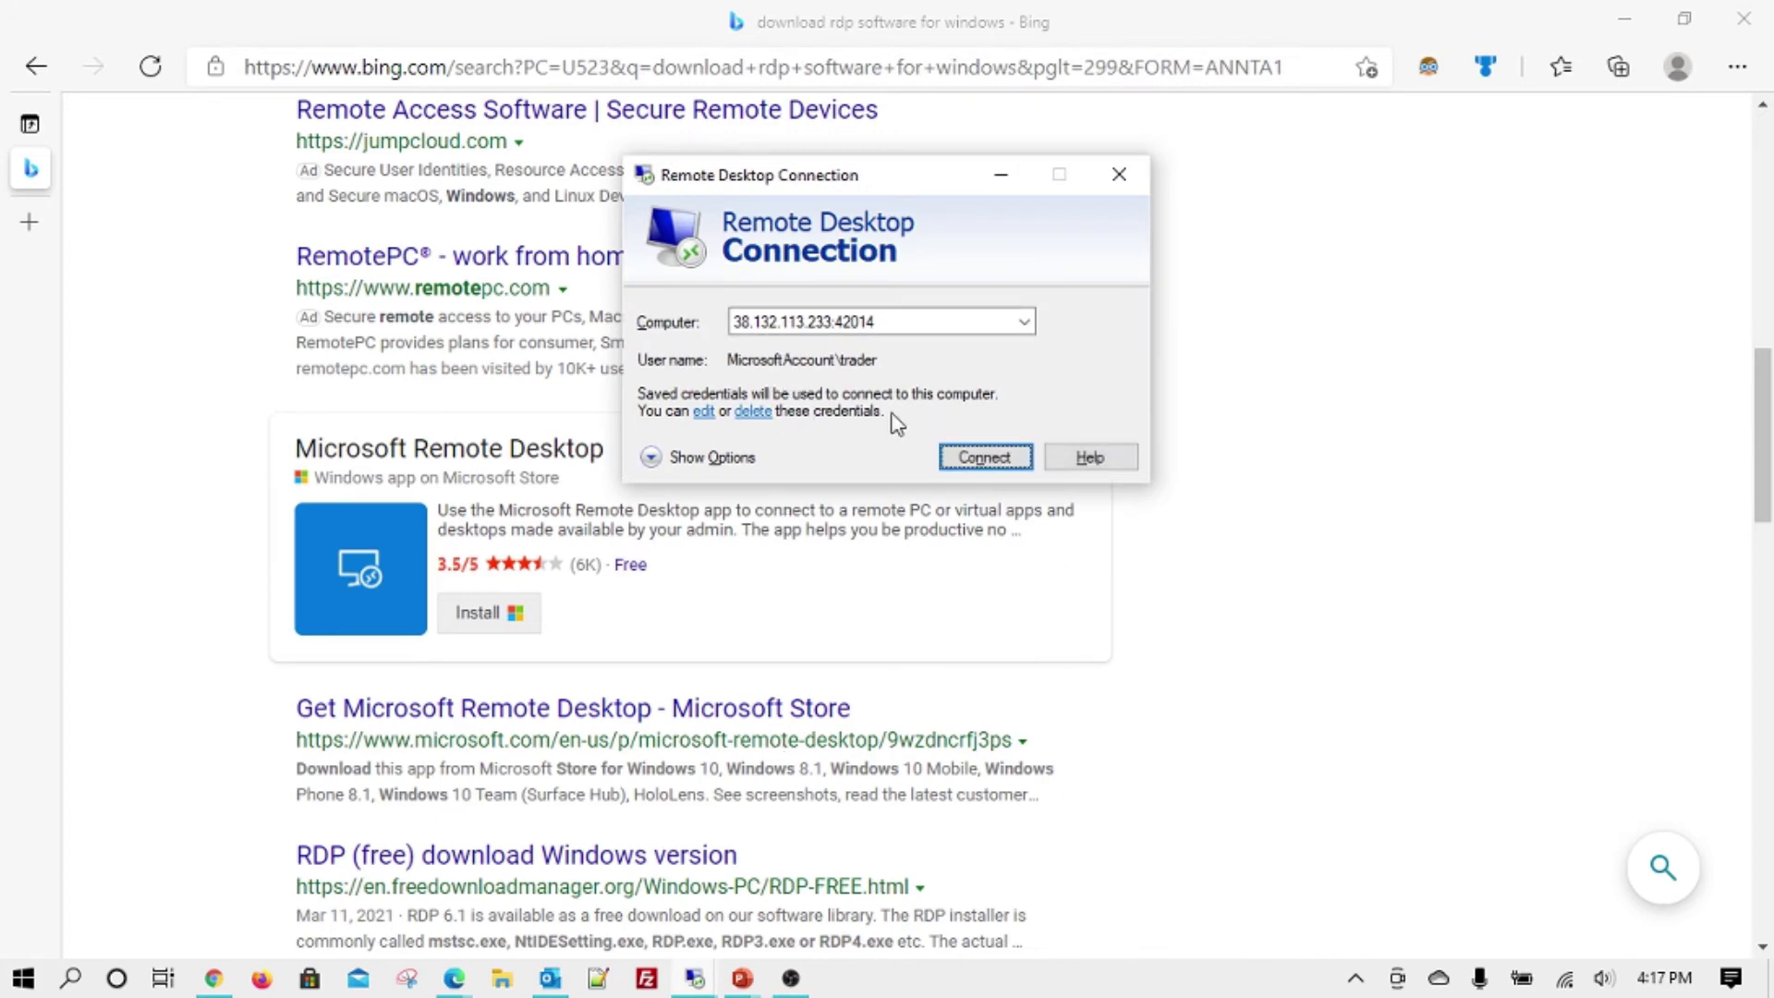
{"action": "left_click", "coordinate": [981, 462]}
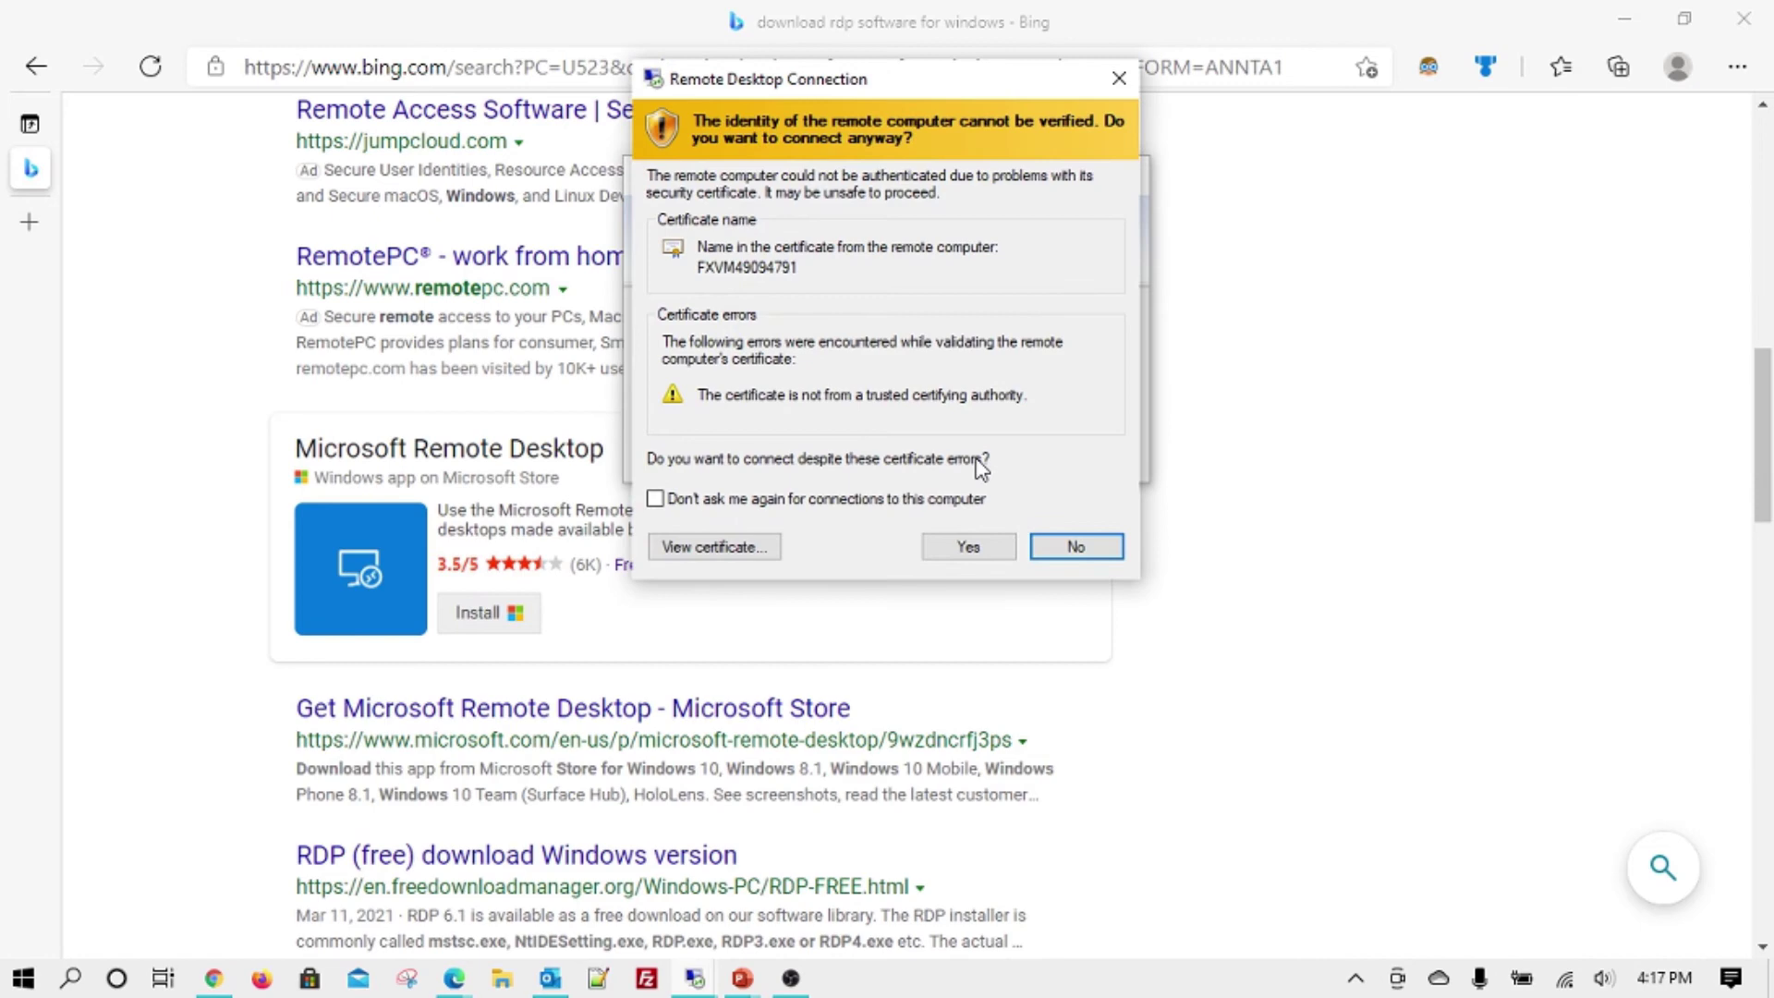
{"action": "left_click", "coordinate": [1057, 549]}
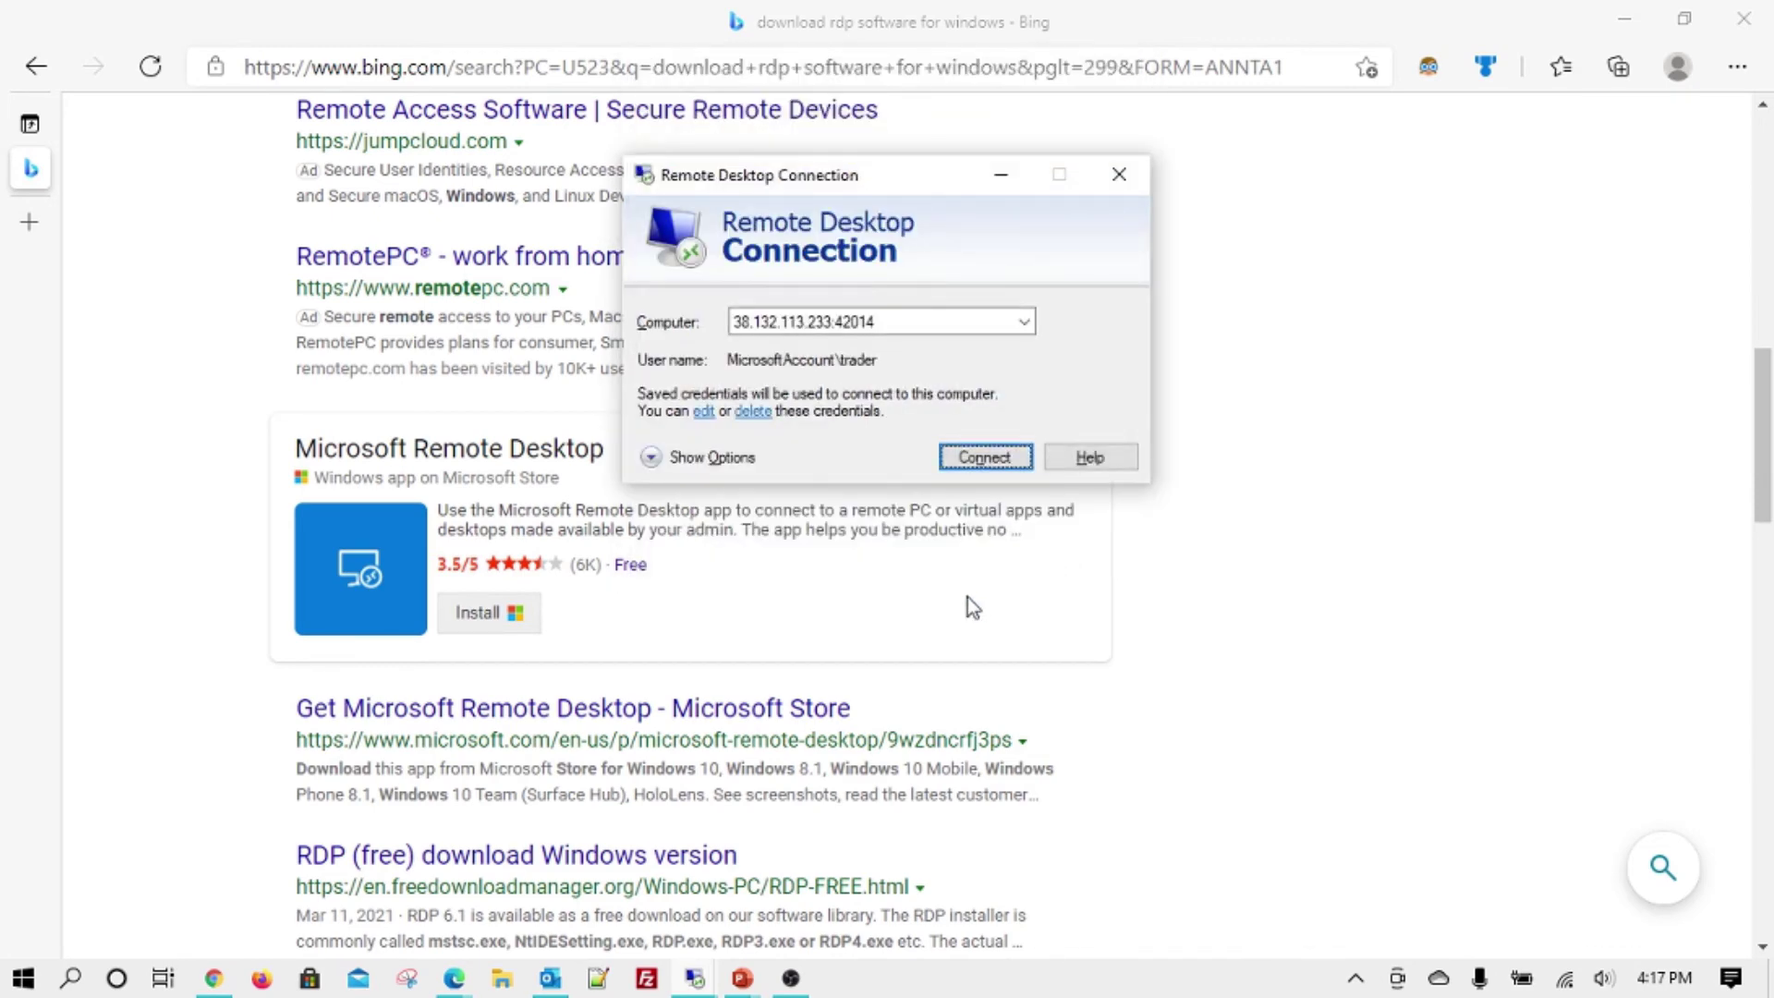
{"action": "left_click", "coordinate": [651, 457]}
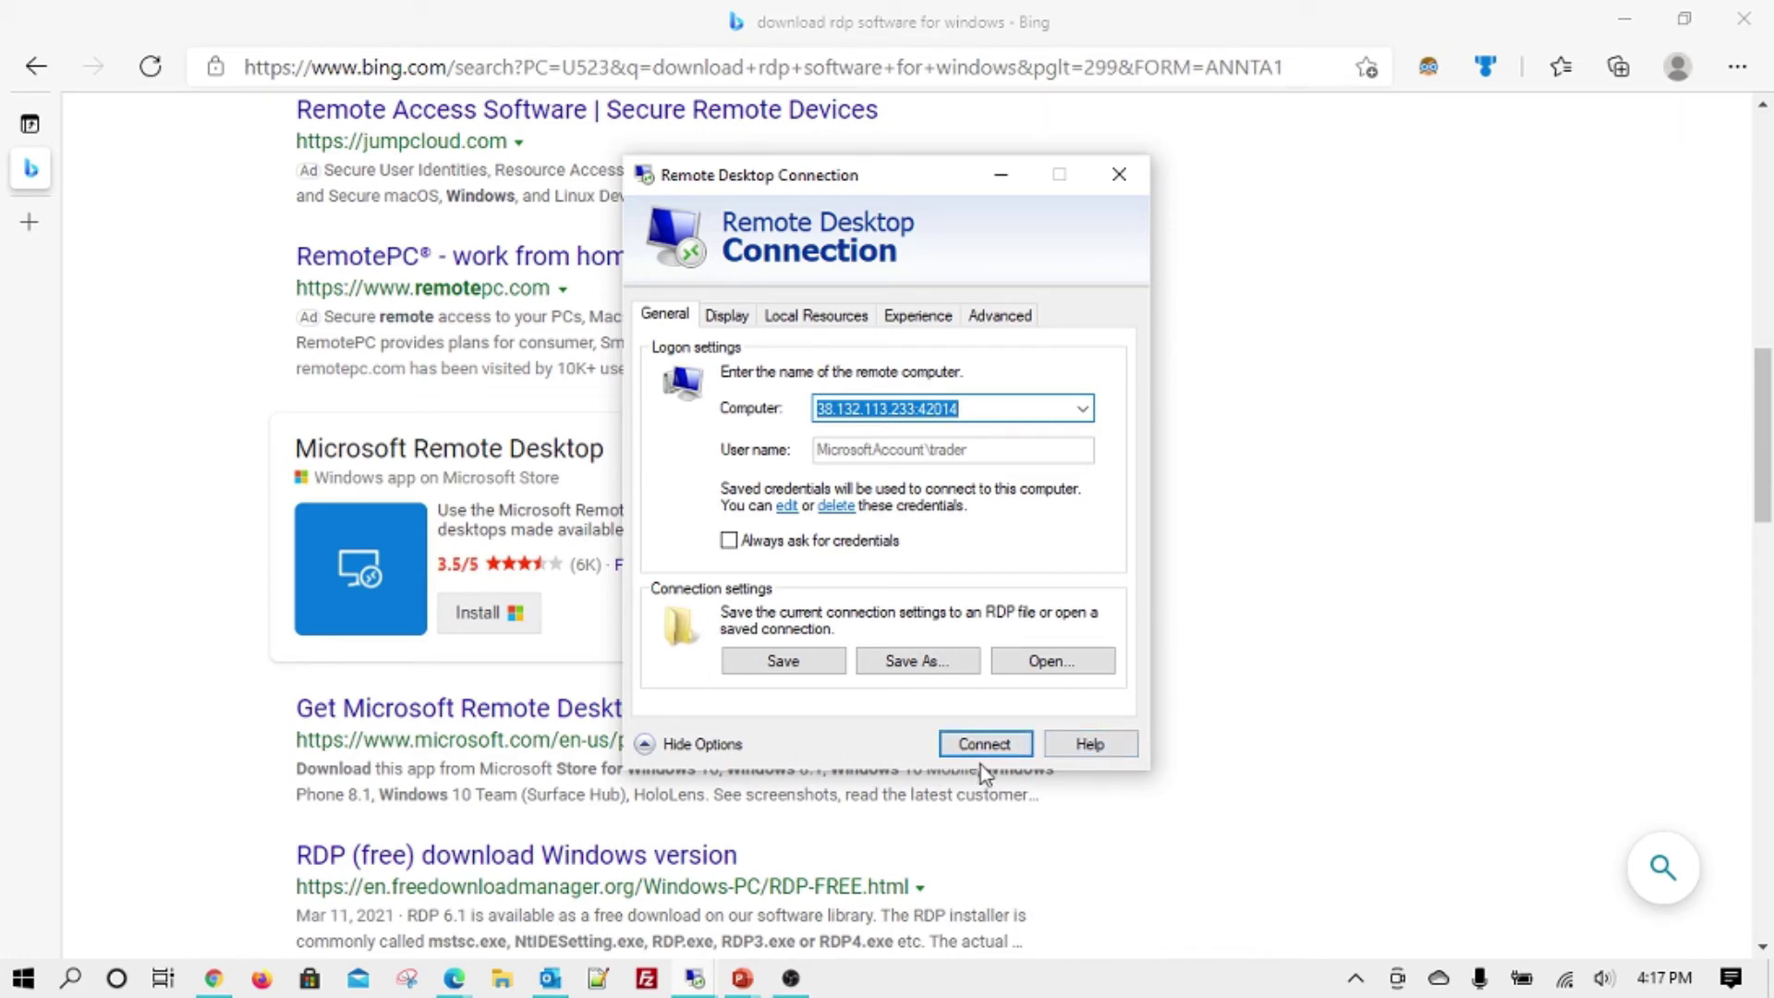
Step: Correct the VPS computer address and start connecting
{"action": "left_click", "coordinate": [1115, 176]}
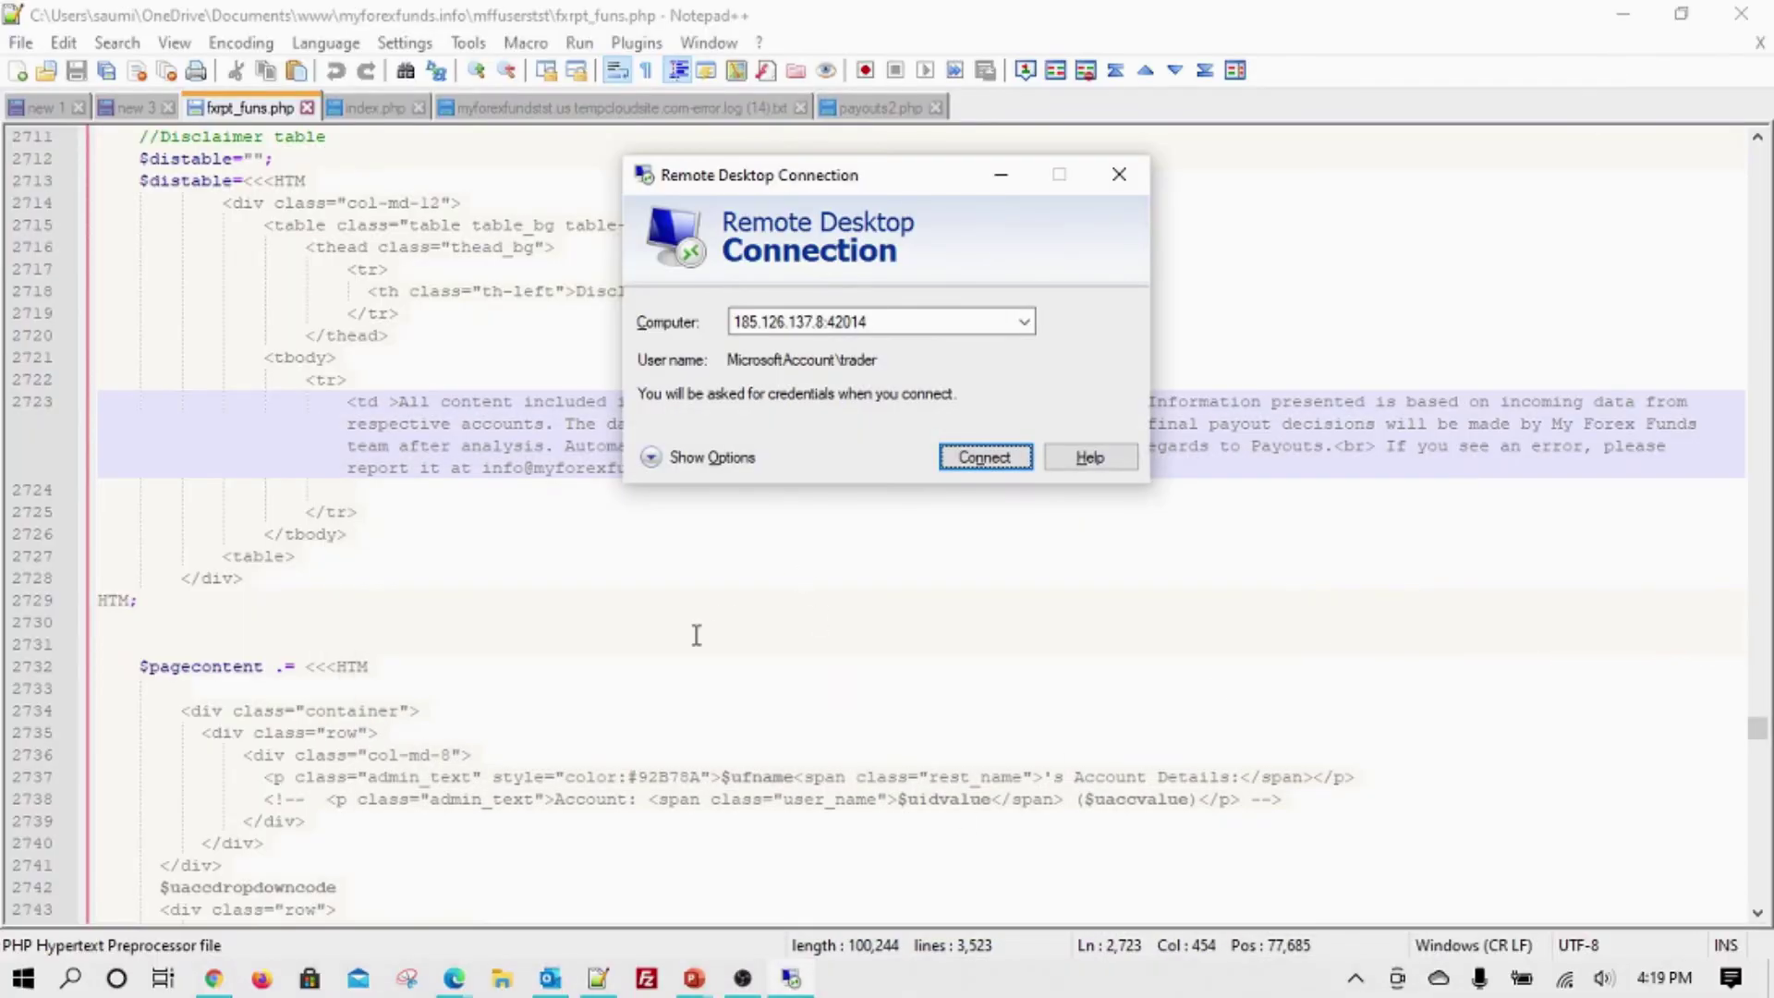
{"action": "left_click", "coordinate": [744, 323]}
{"action": "left_click", "coordinate": [804, 322]}
{"action": "left_click", "coordinate": [825, 324]}
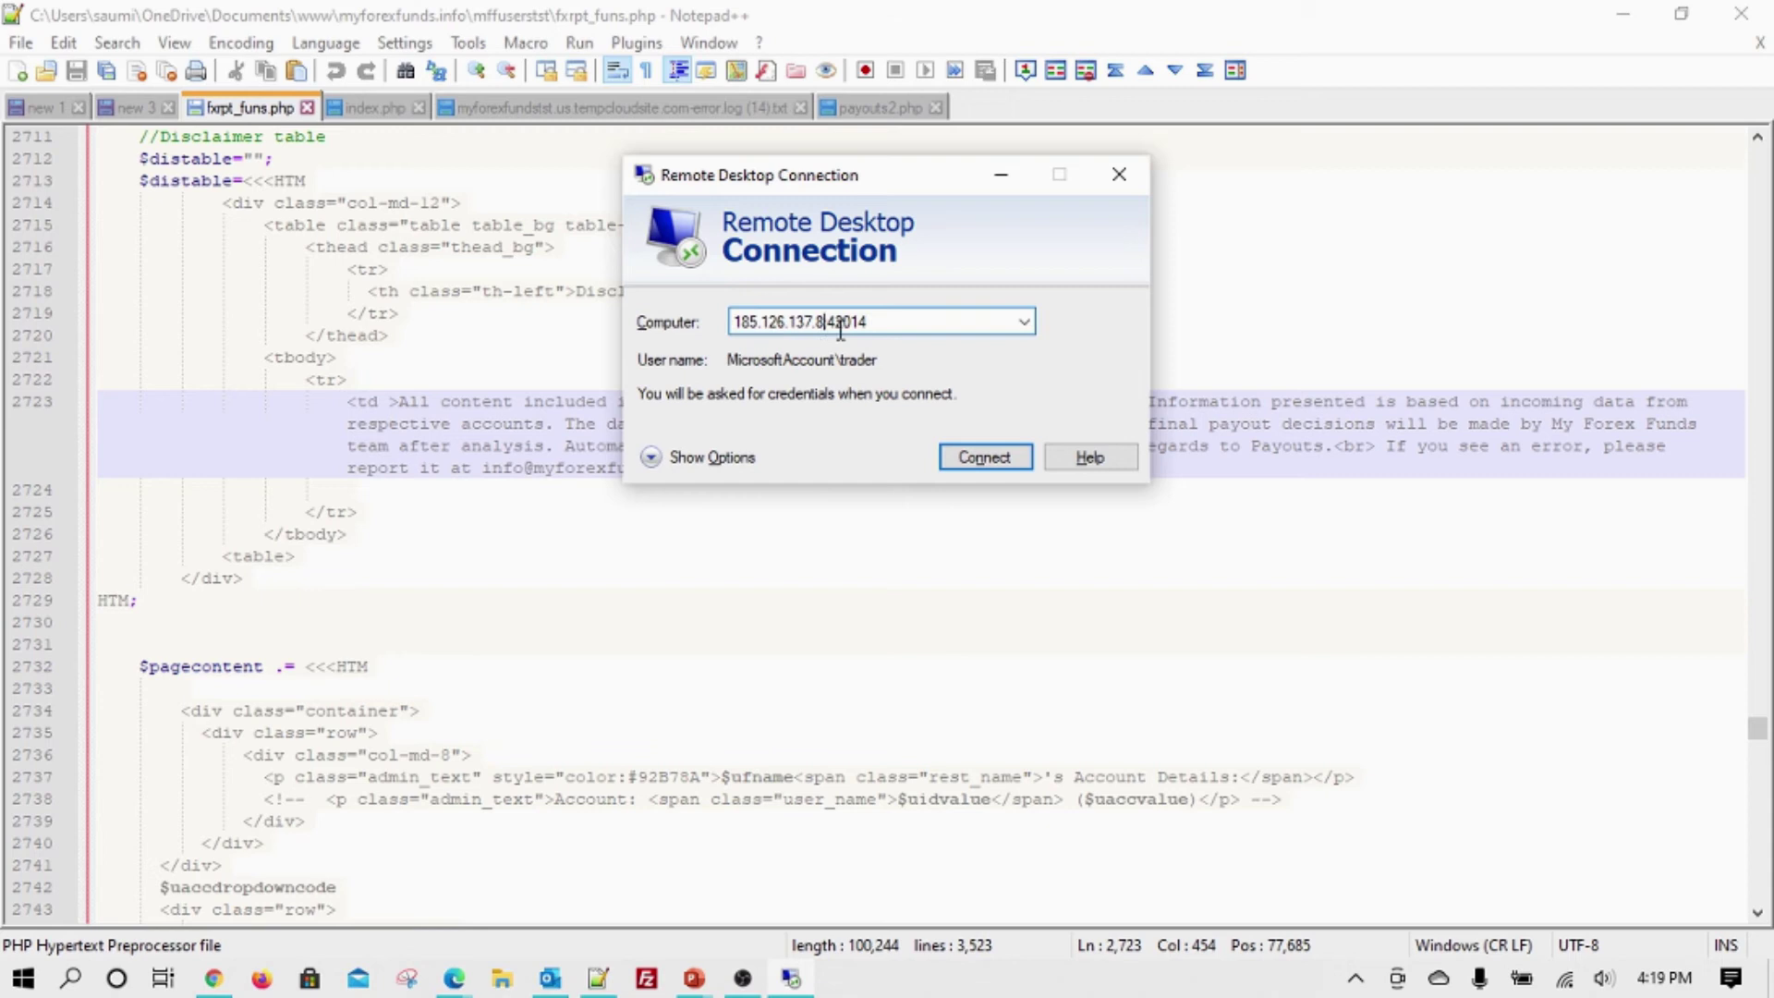
{"action": "key", "text": "BackSpace"}
{"action": "left_click", "coordinate": [951, 458]}
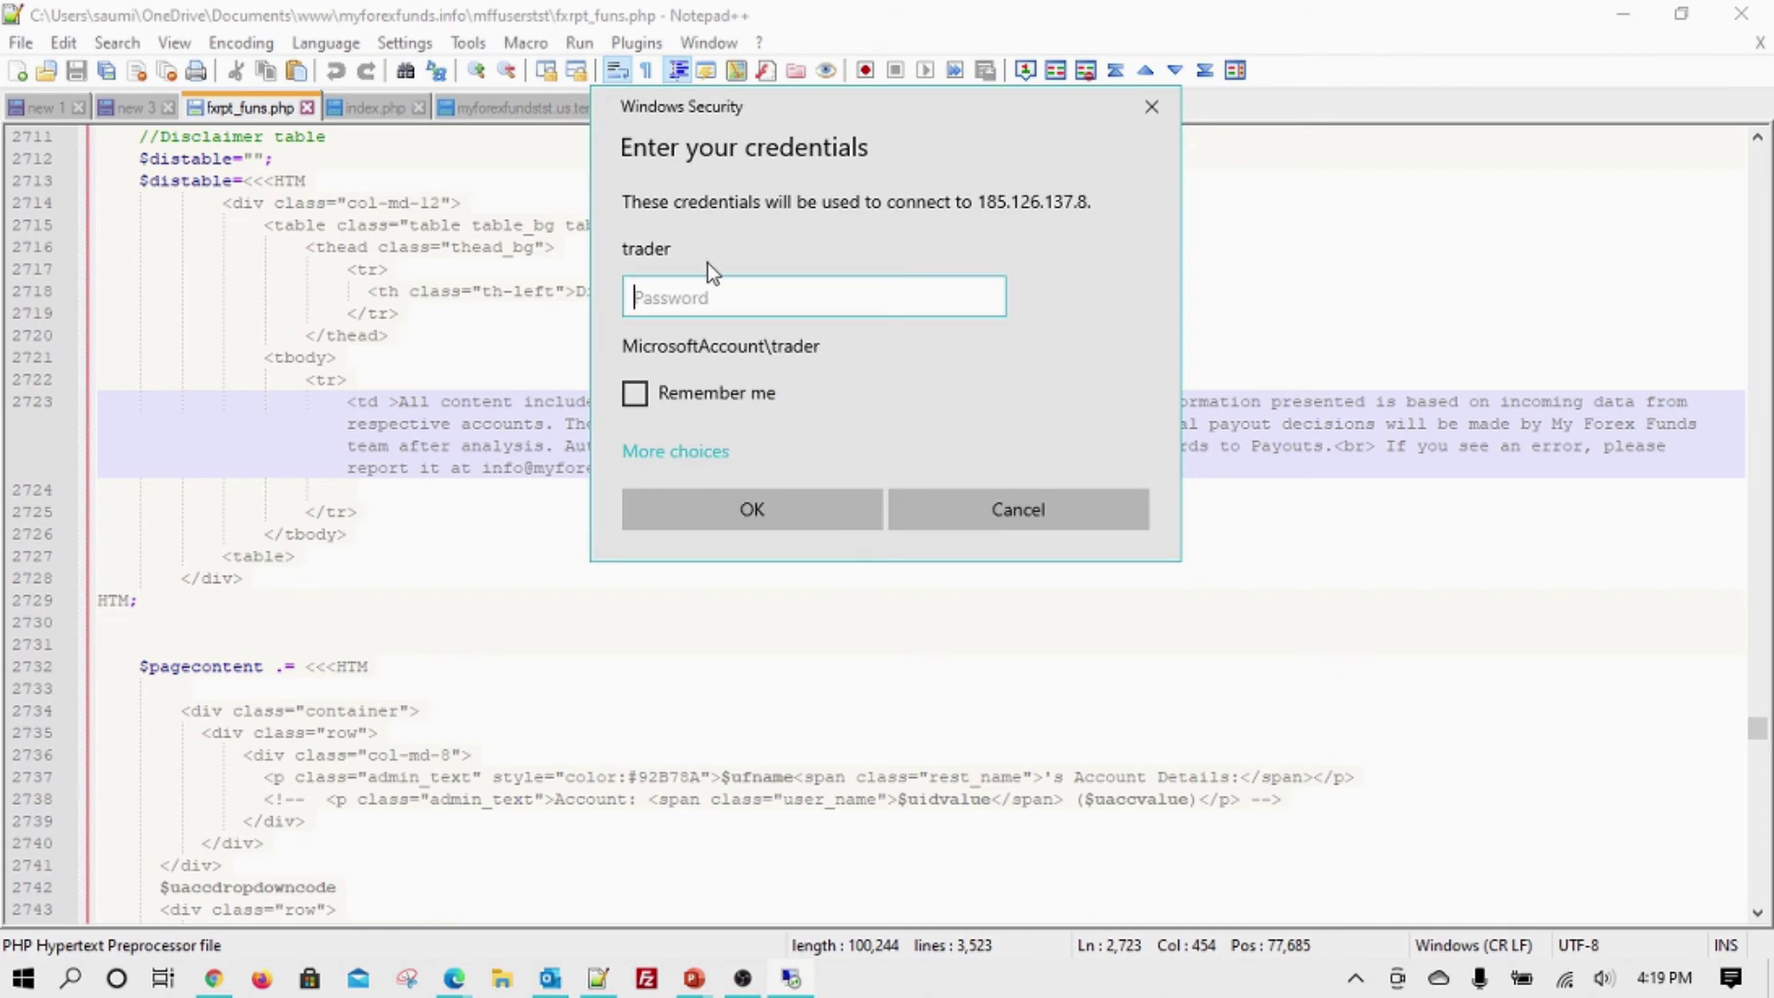
Step: Sign in with a different account using the VPS user name and password, remembering the credentials
{"action": "left_click", "coordinate": [714, 453]}
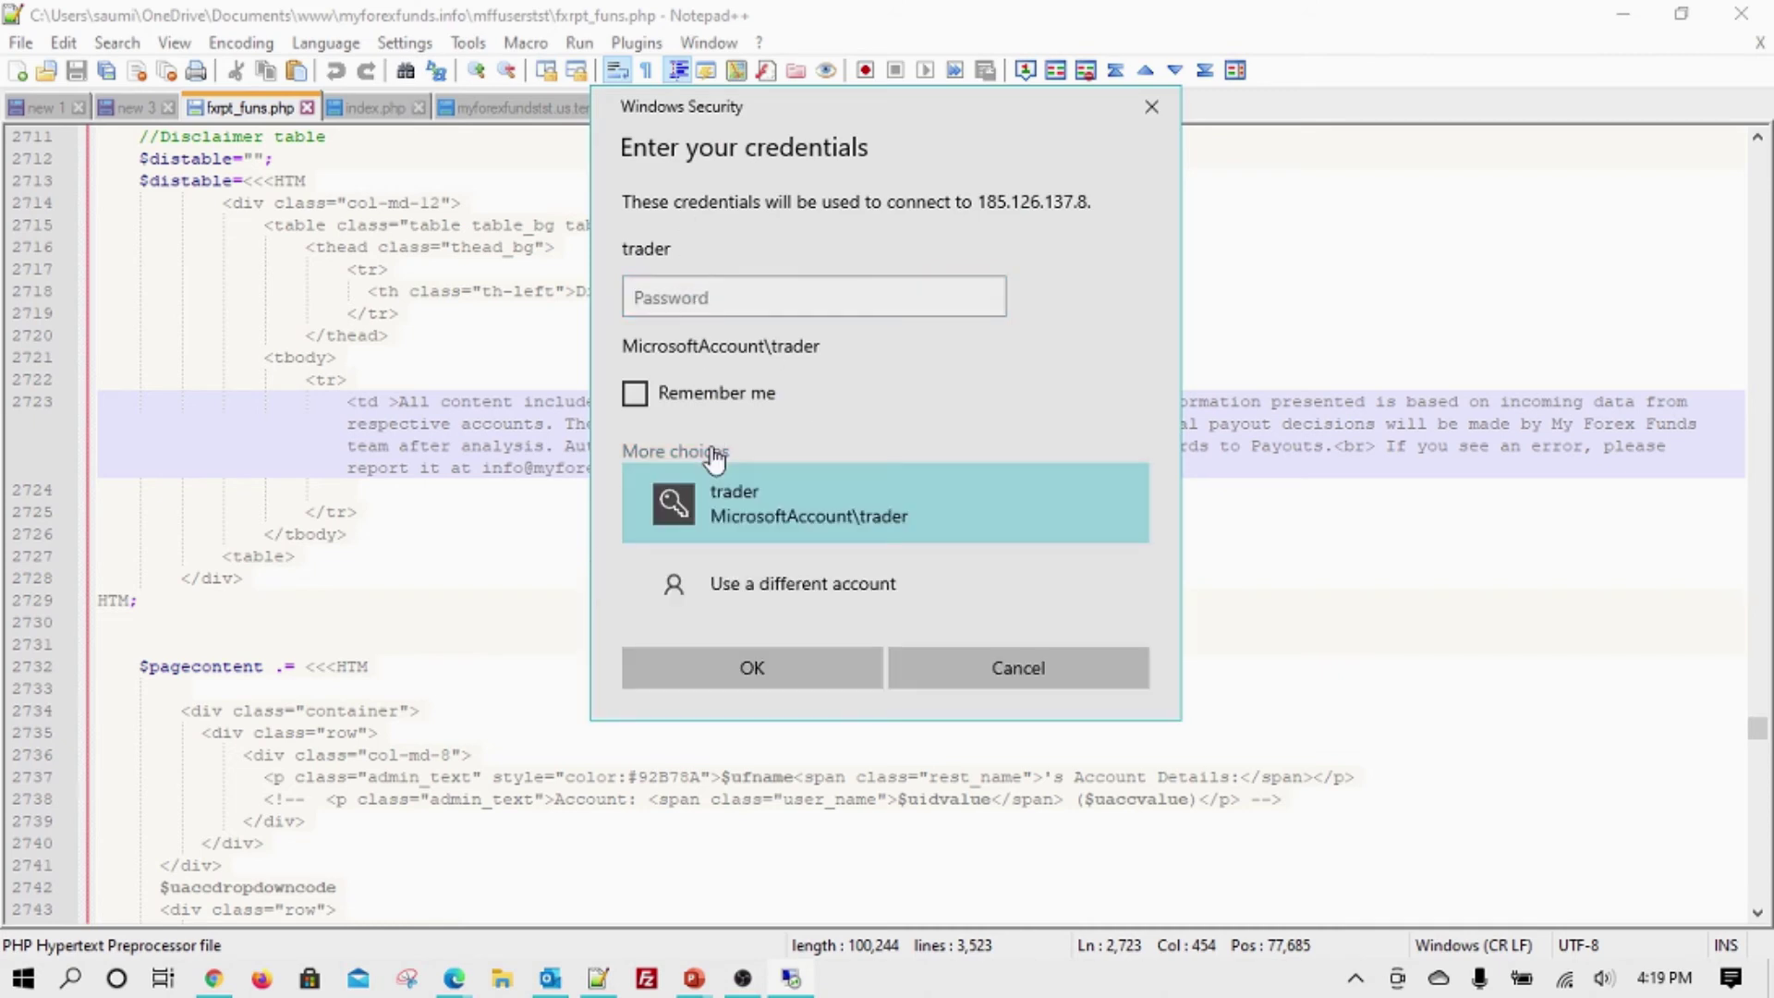
{"action": "left_click", "coordinate": [790, 582]}
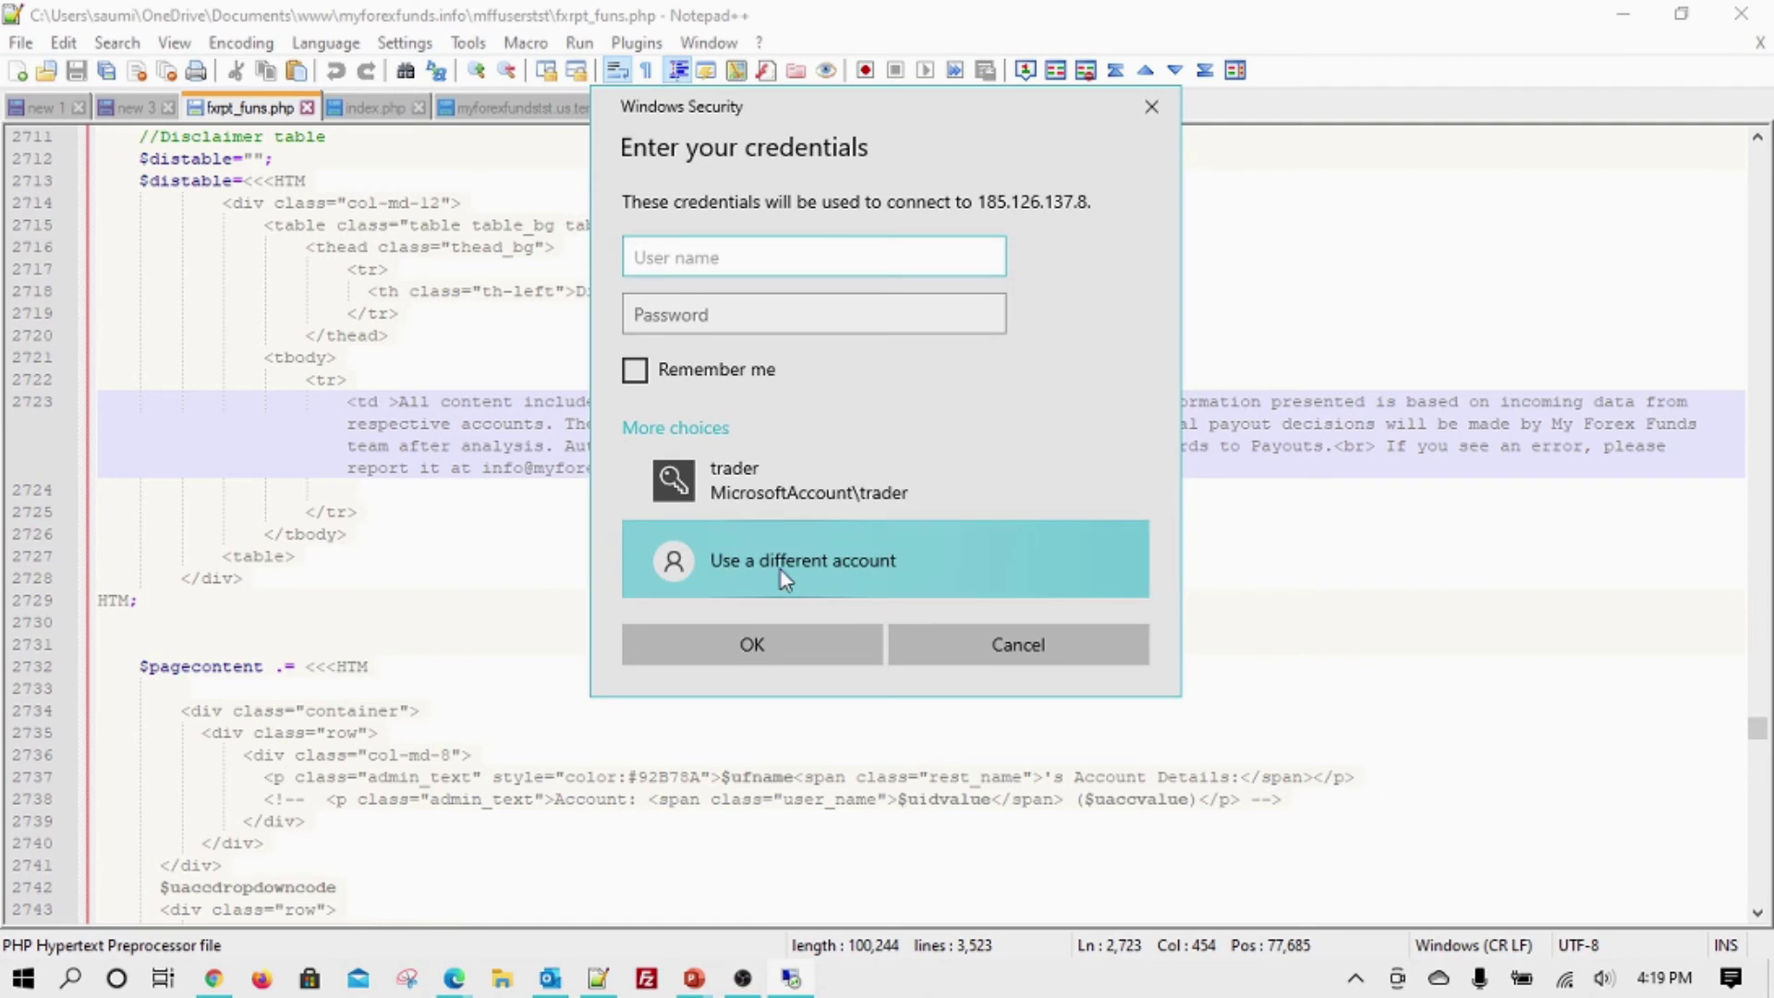
{"action": "type", "text": "trader"}
{"action": "key", "text": "Tab"}
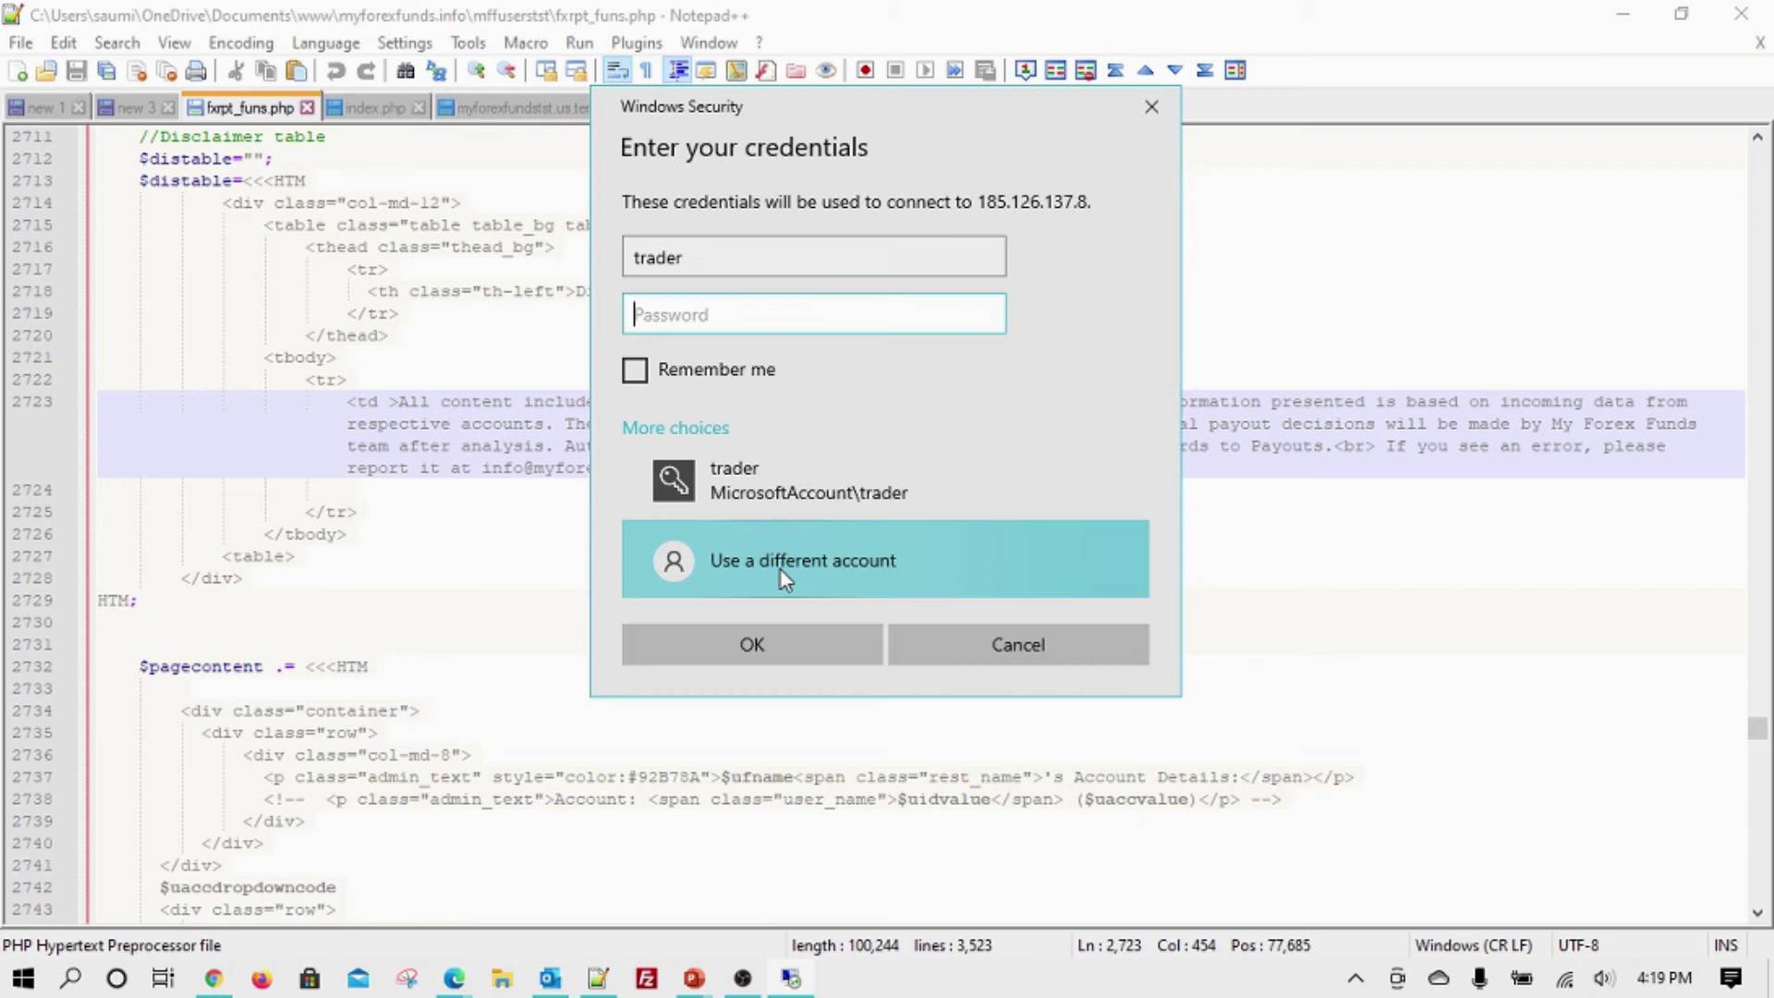
{"action": "key", "text": "ctrl+v"}
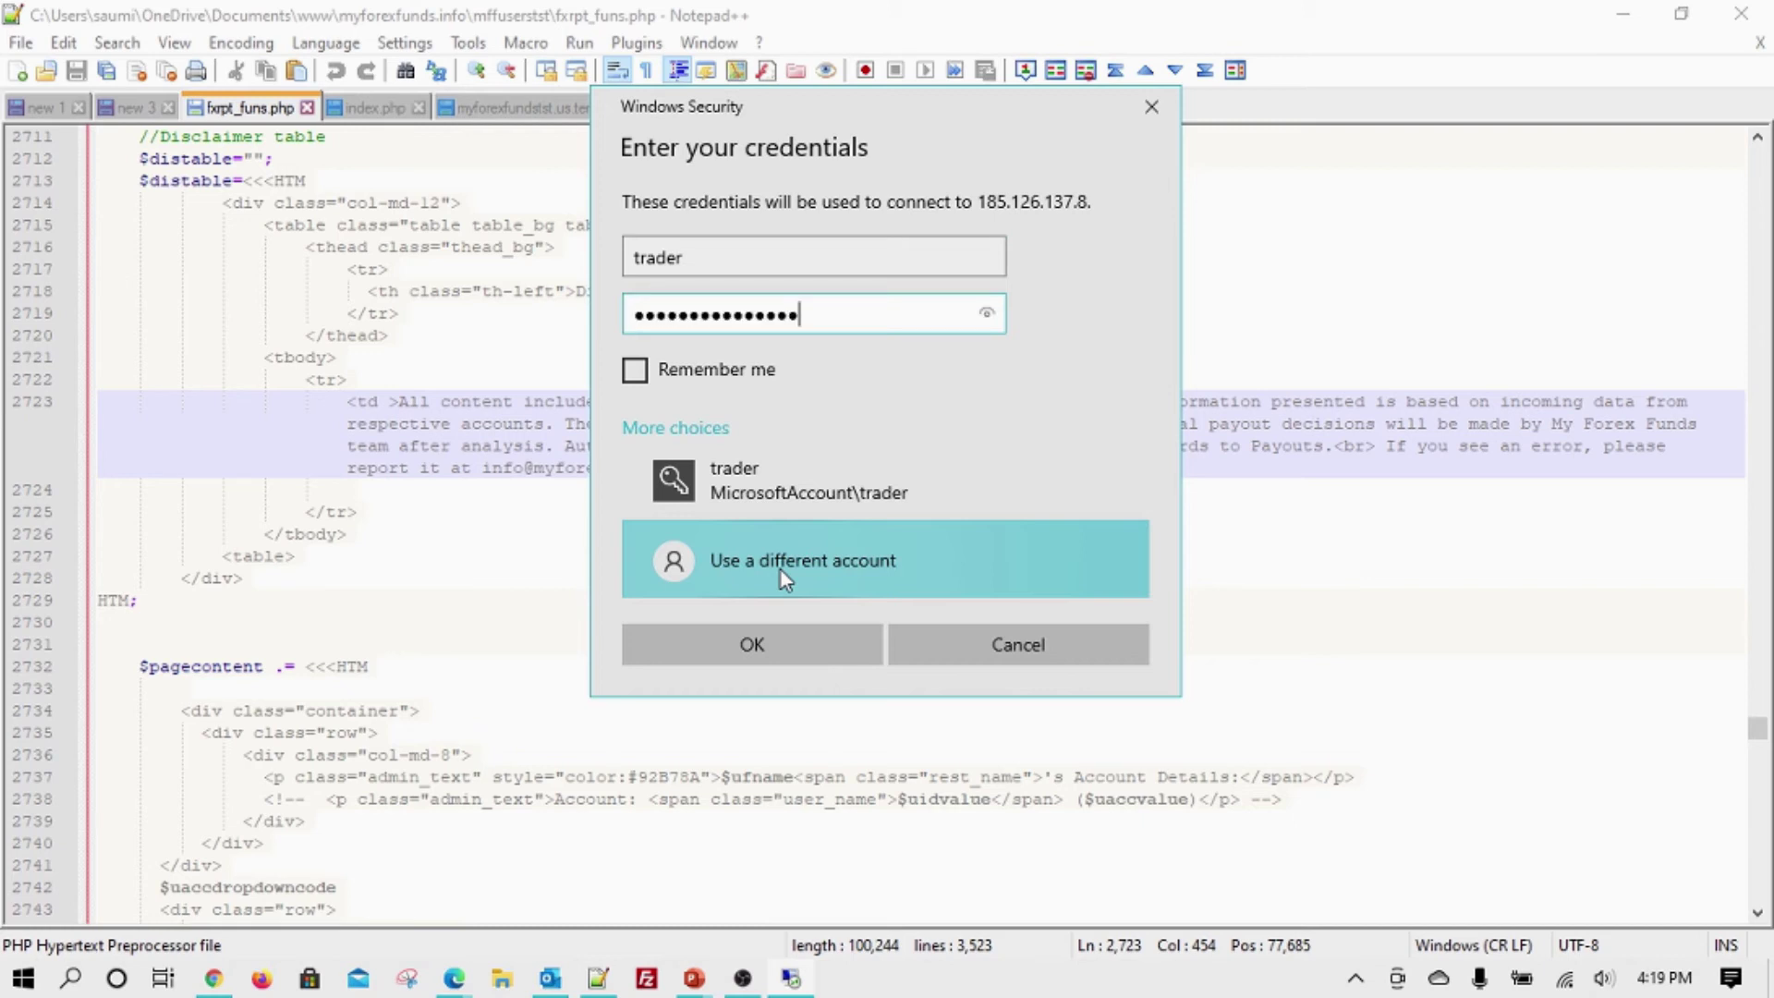
{"action": "left_click", "coordinate": [637, 375]}
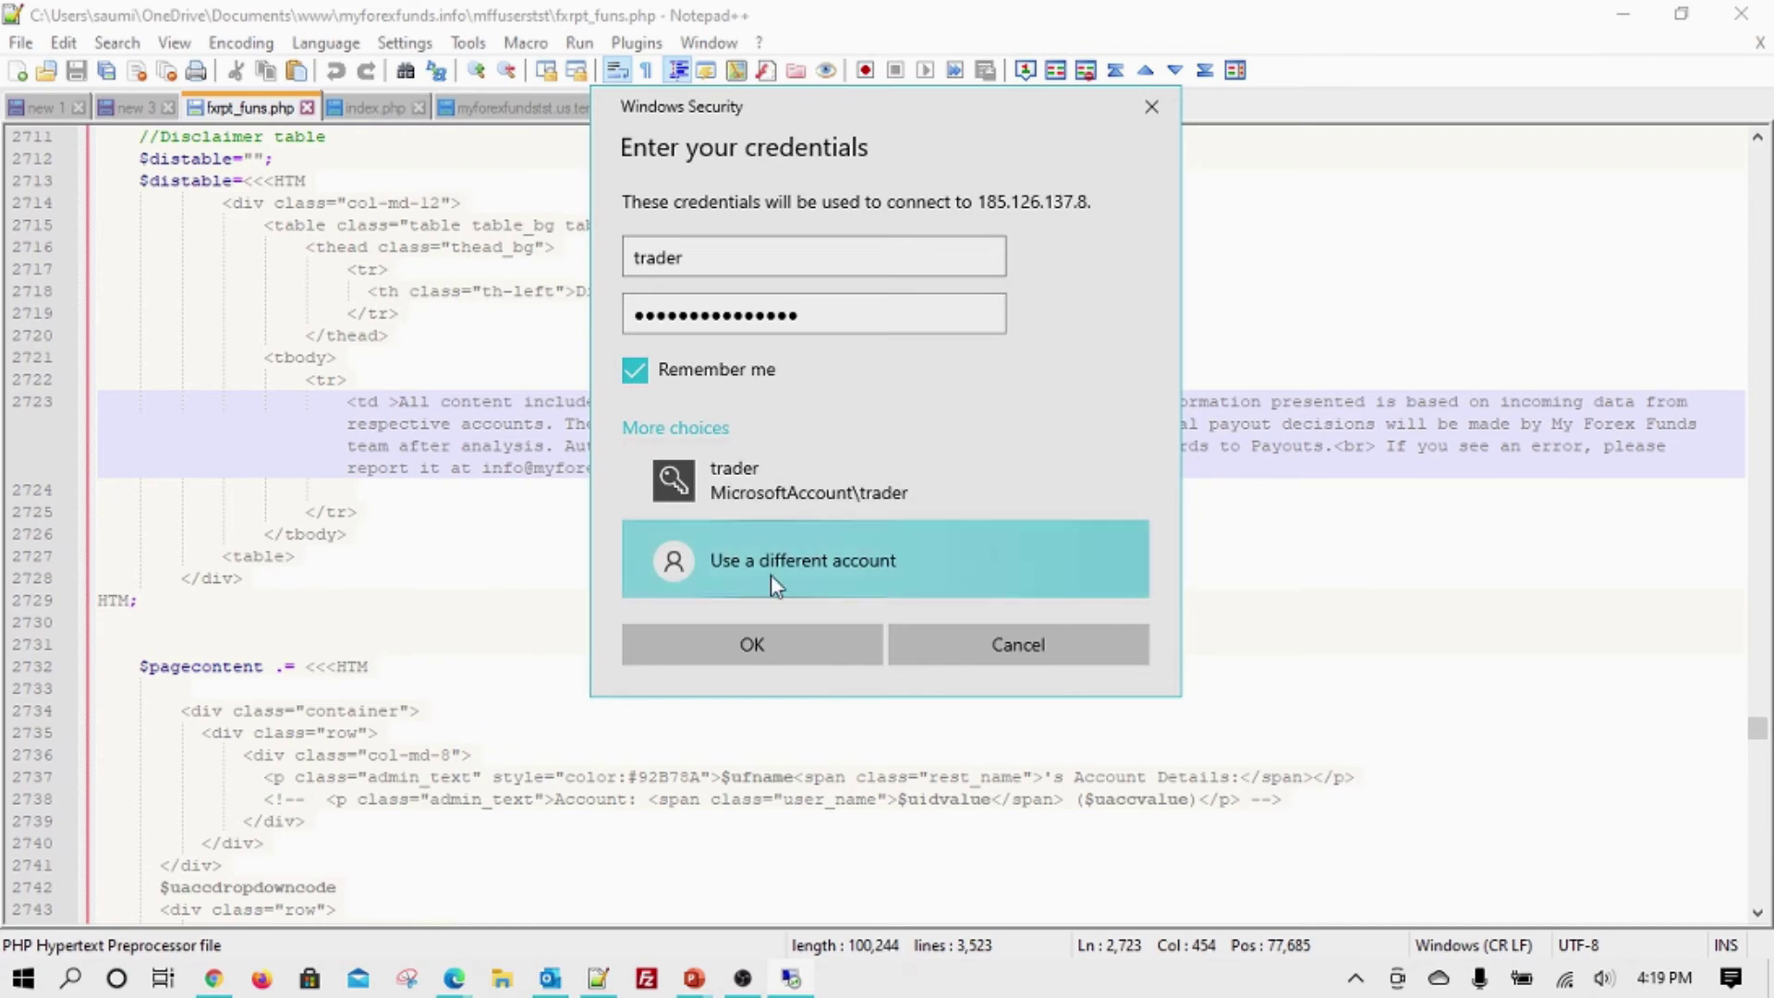
{"action": "left_click", "coordinate": [753, 645]}
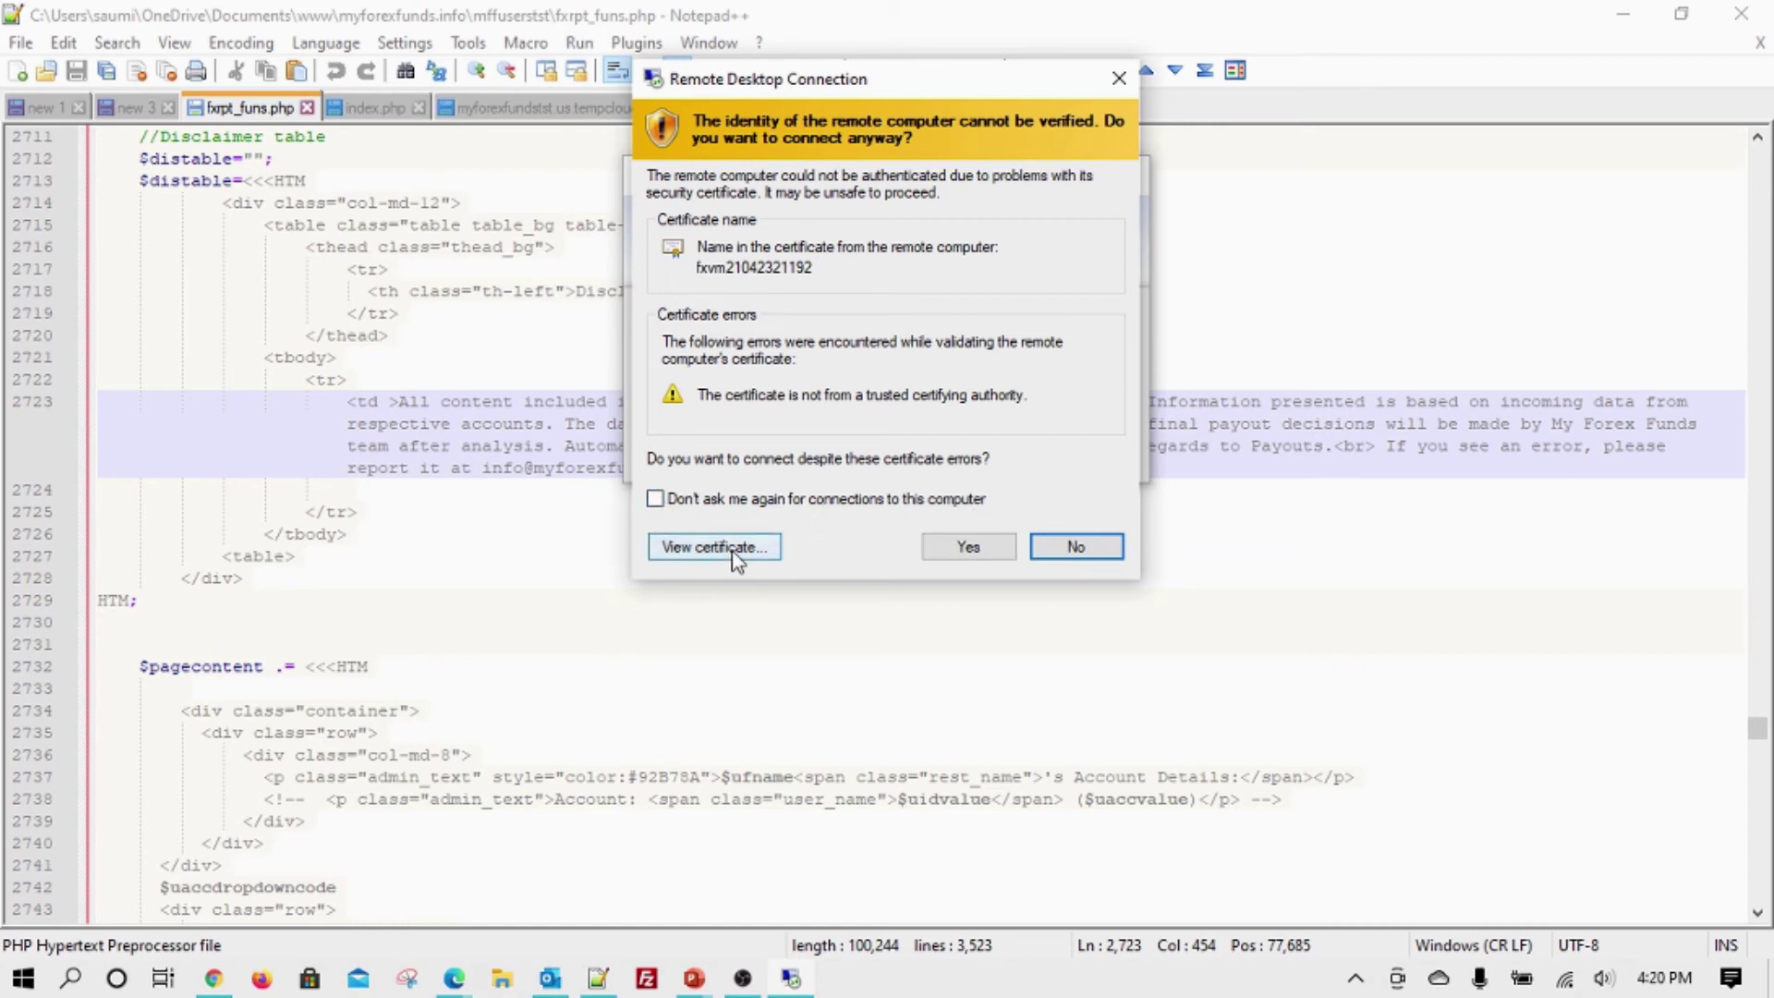
Step: Accept the unverified certificate and close the 'Updates are available' notice on the VPS desktop
{"action": "left_click", "coordinate": [967, 547]}
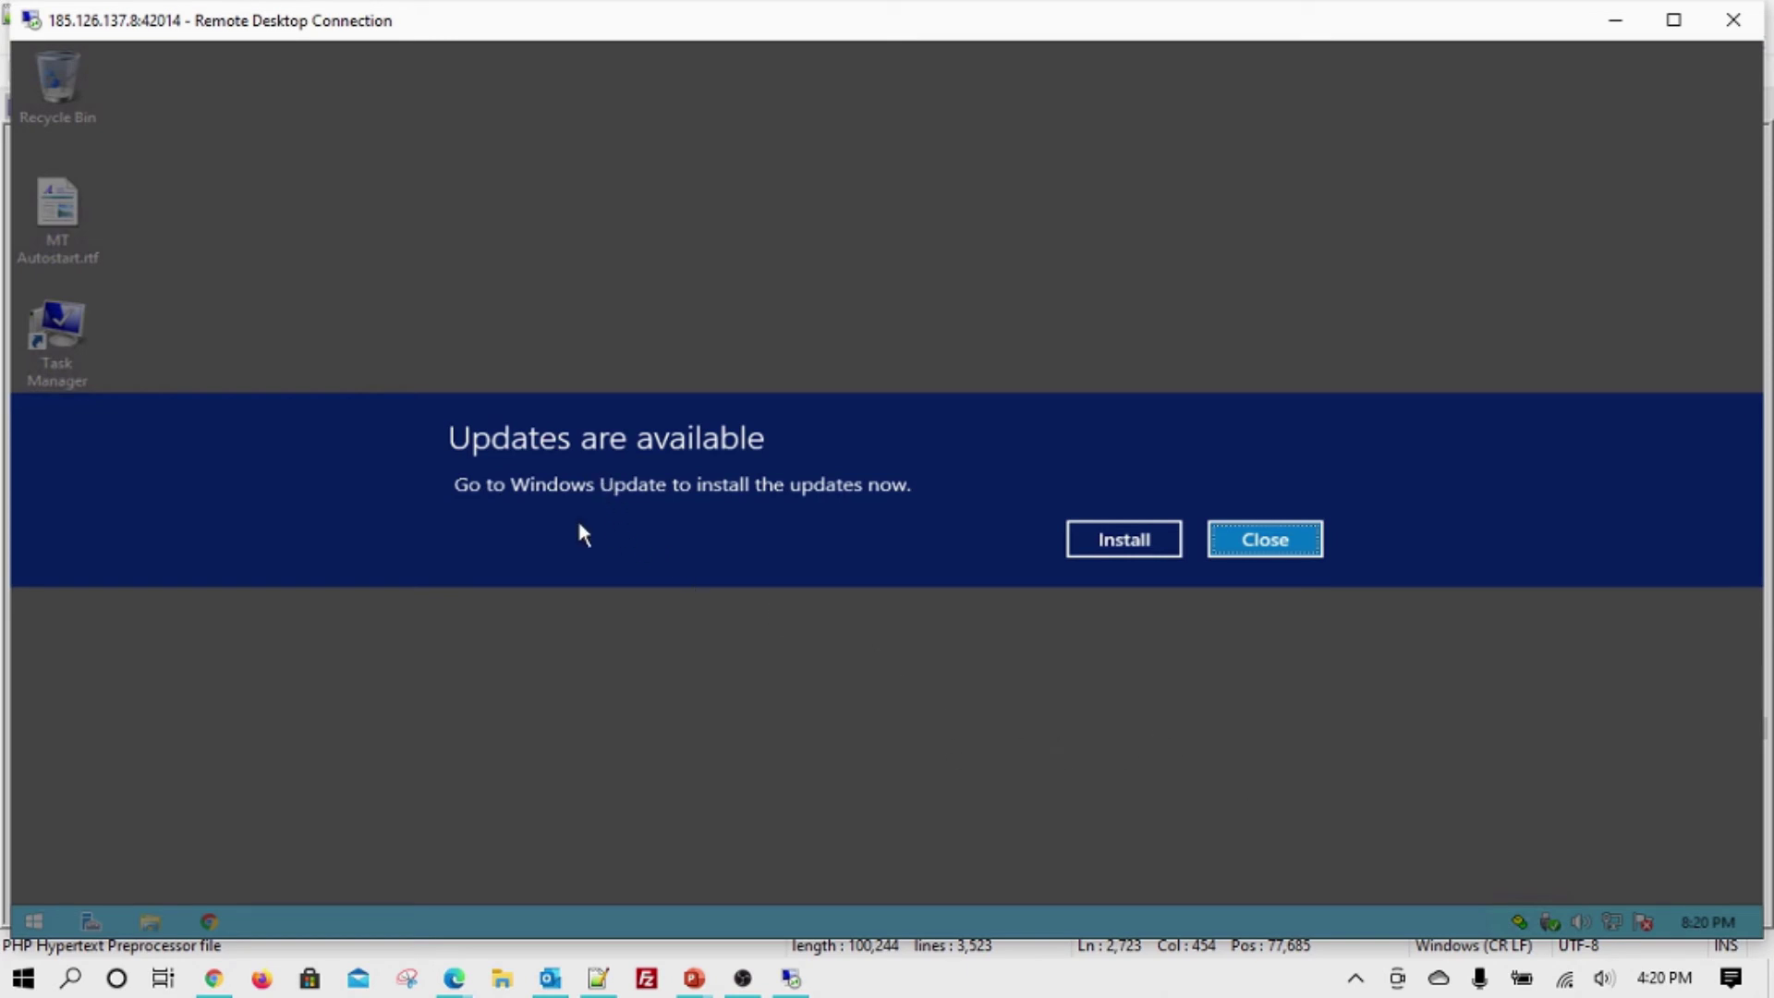
{"action": "left_click", "coordinate": [1270, 542]}
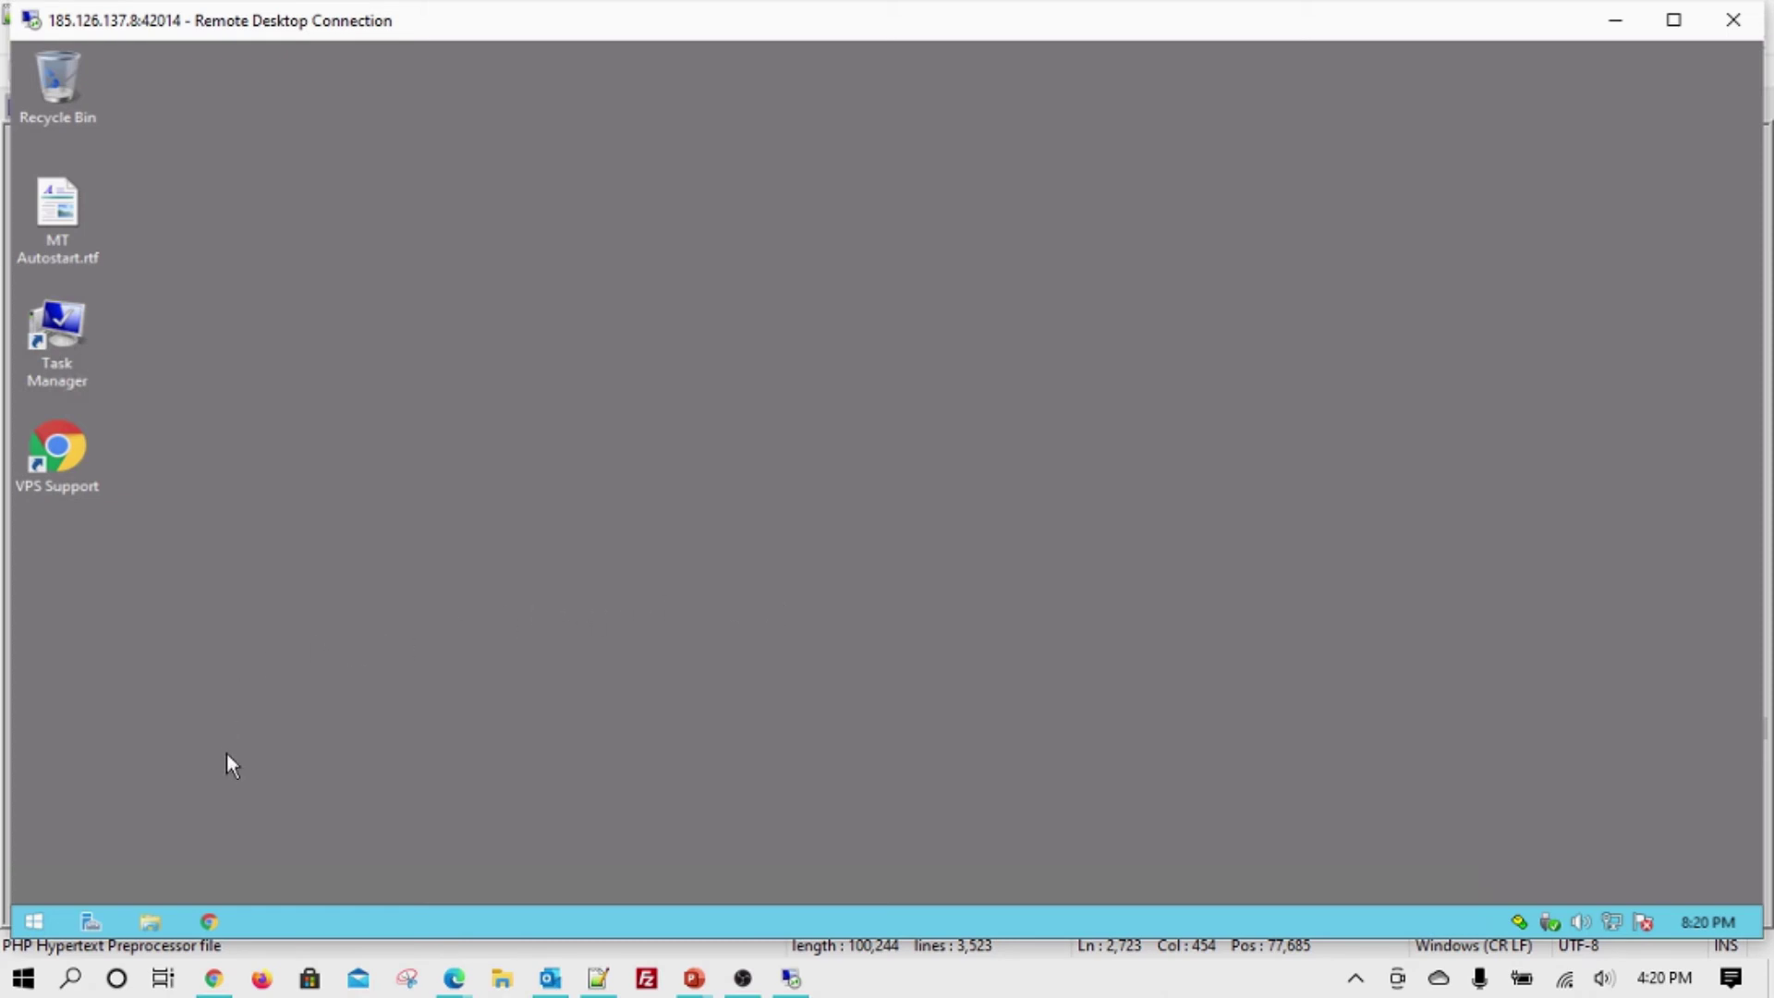
Step: Launch Chrome on the VPS, agree to Google's cookie terms, and select the address bar
{"action": "left_click", "coordinate": [207, 922]}
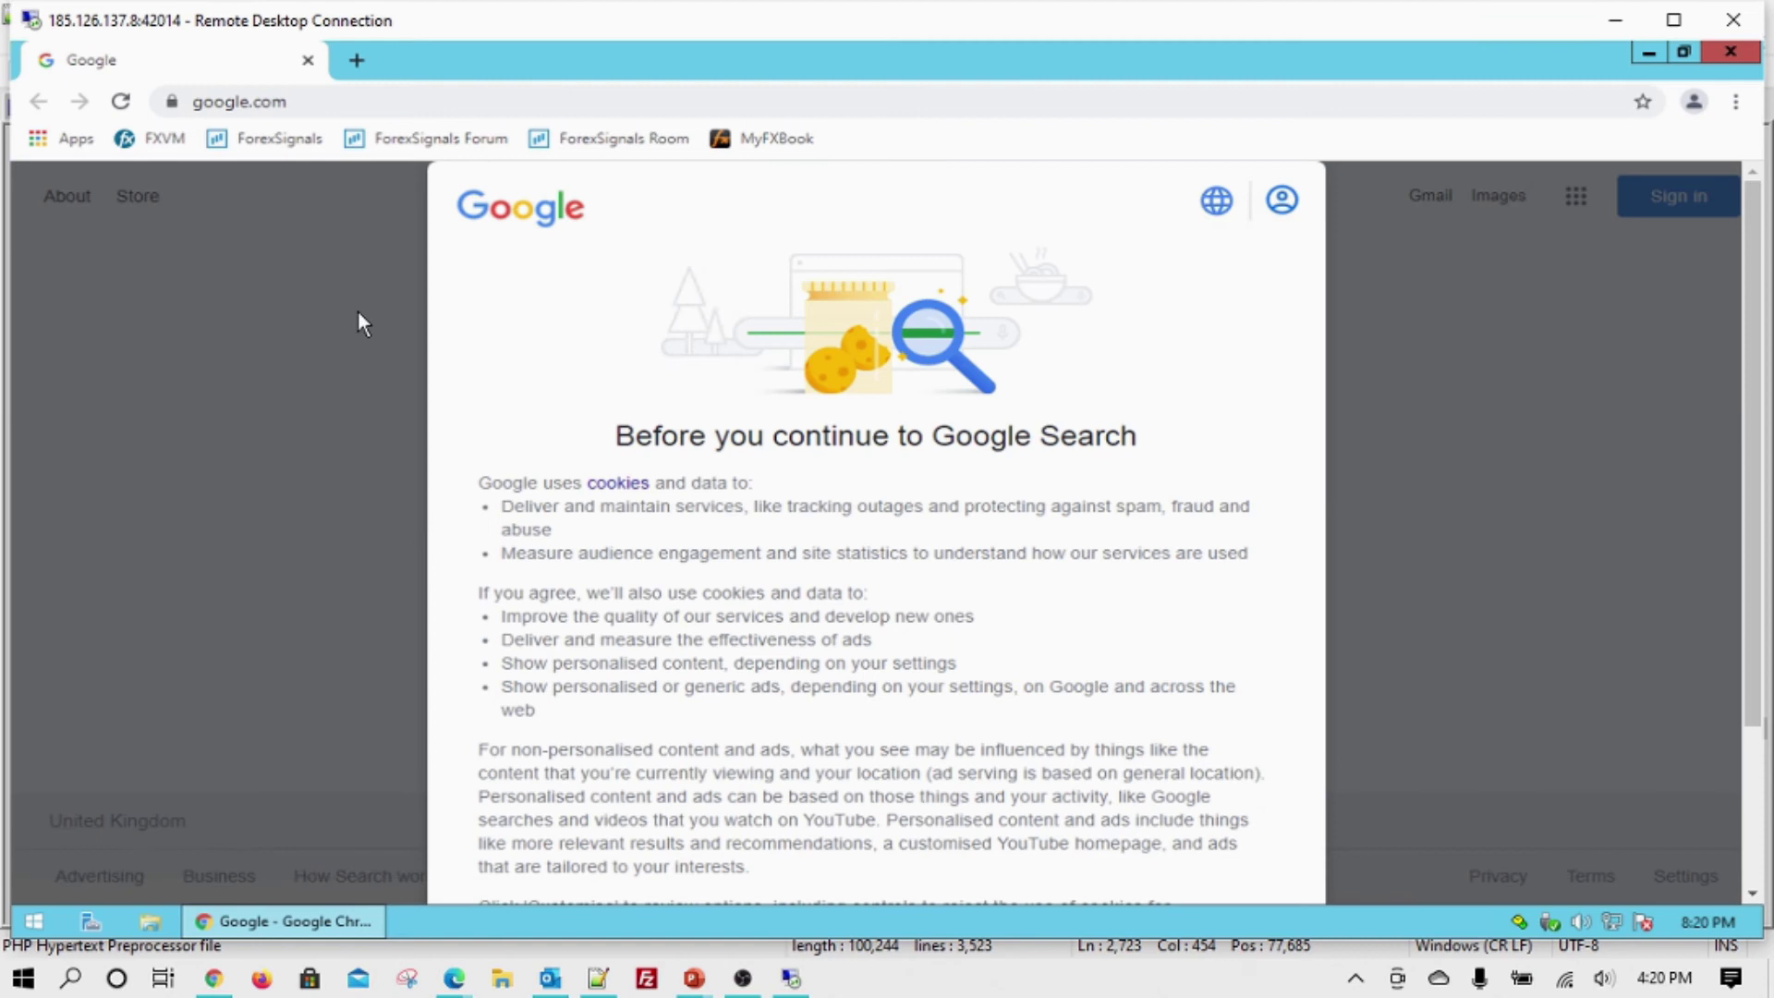
{"action": "scroll", "coordinate": [499, 457], "scroll_direction": "down", "scroll_amount": 3}
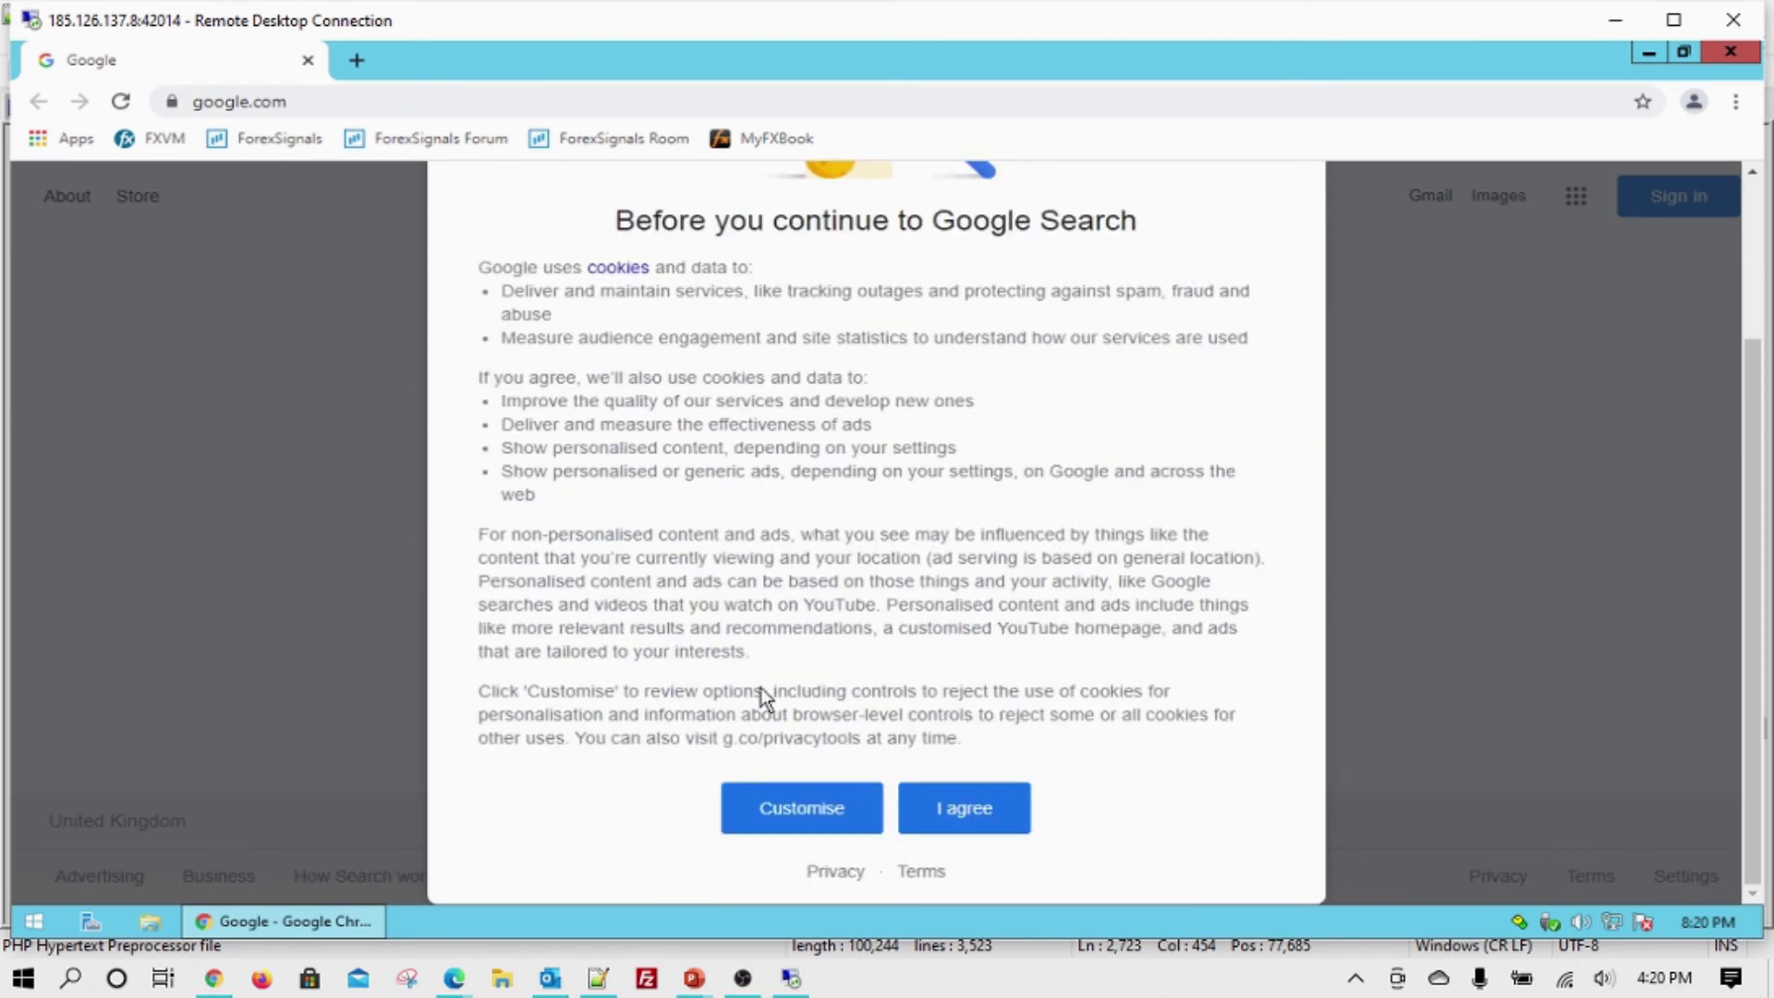
{"action": "left_click", "coordinate": [969, 812]}
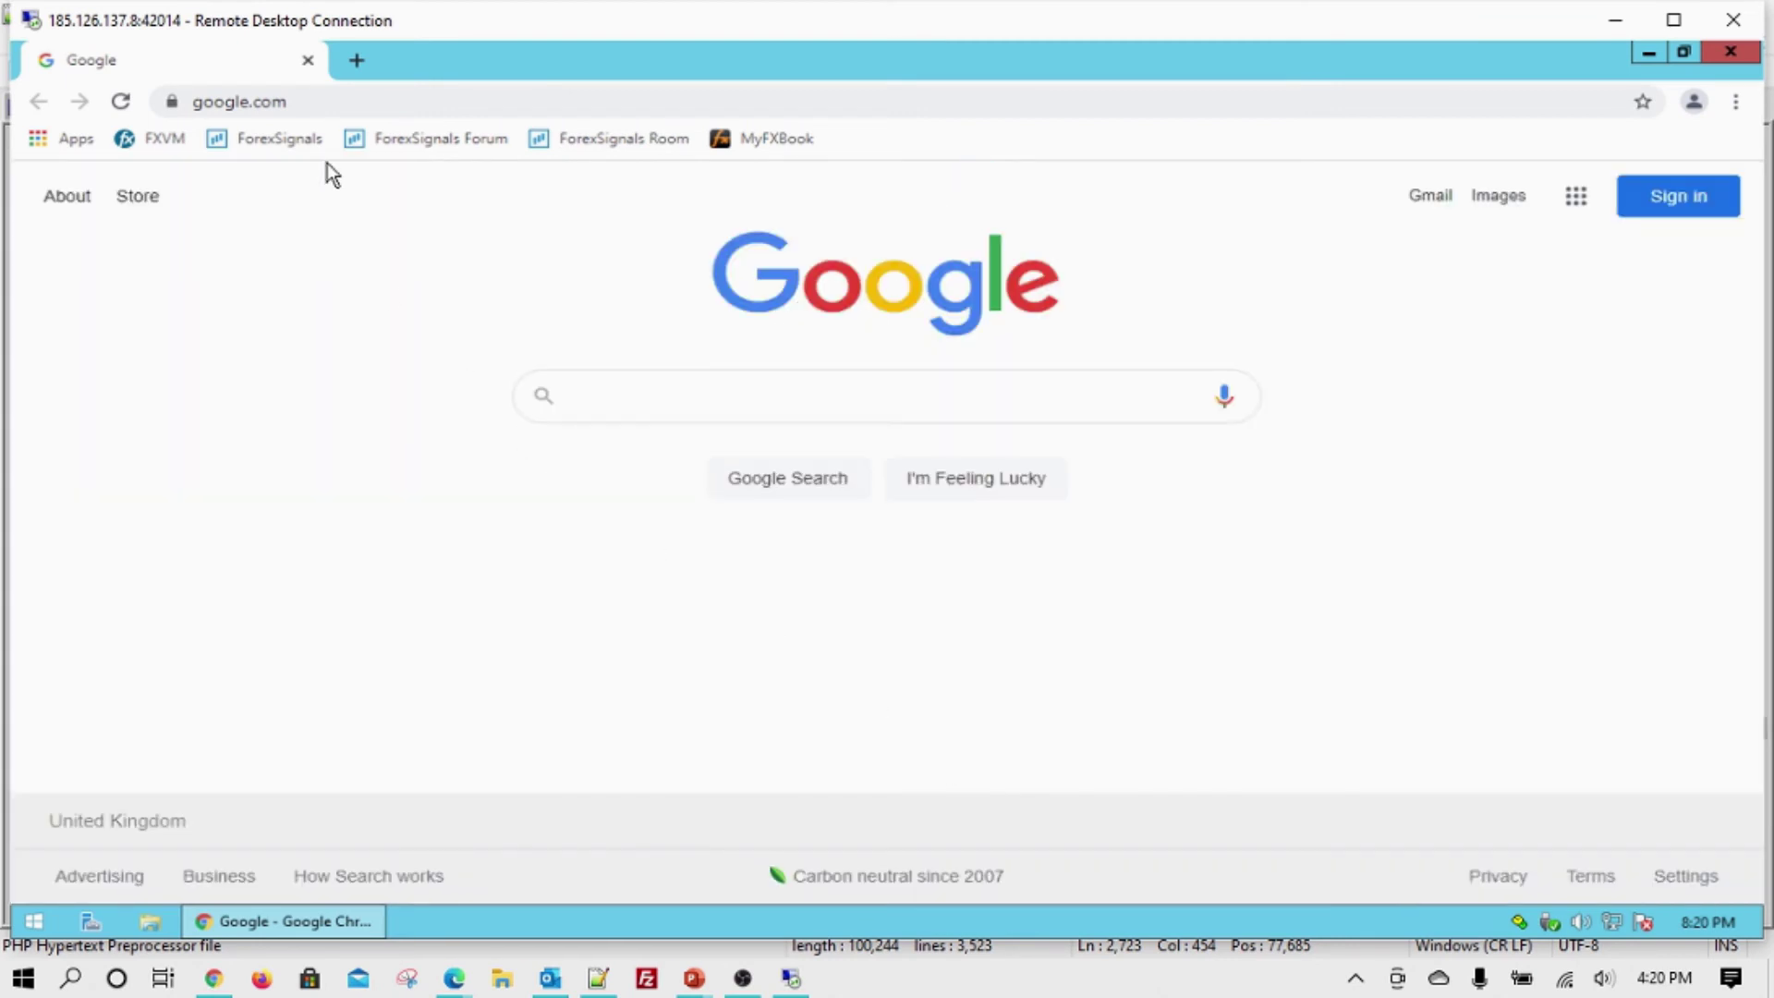
{"action": "left_click", "coordinate": [315, 101]}
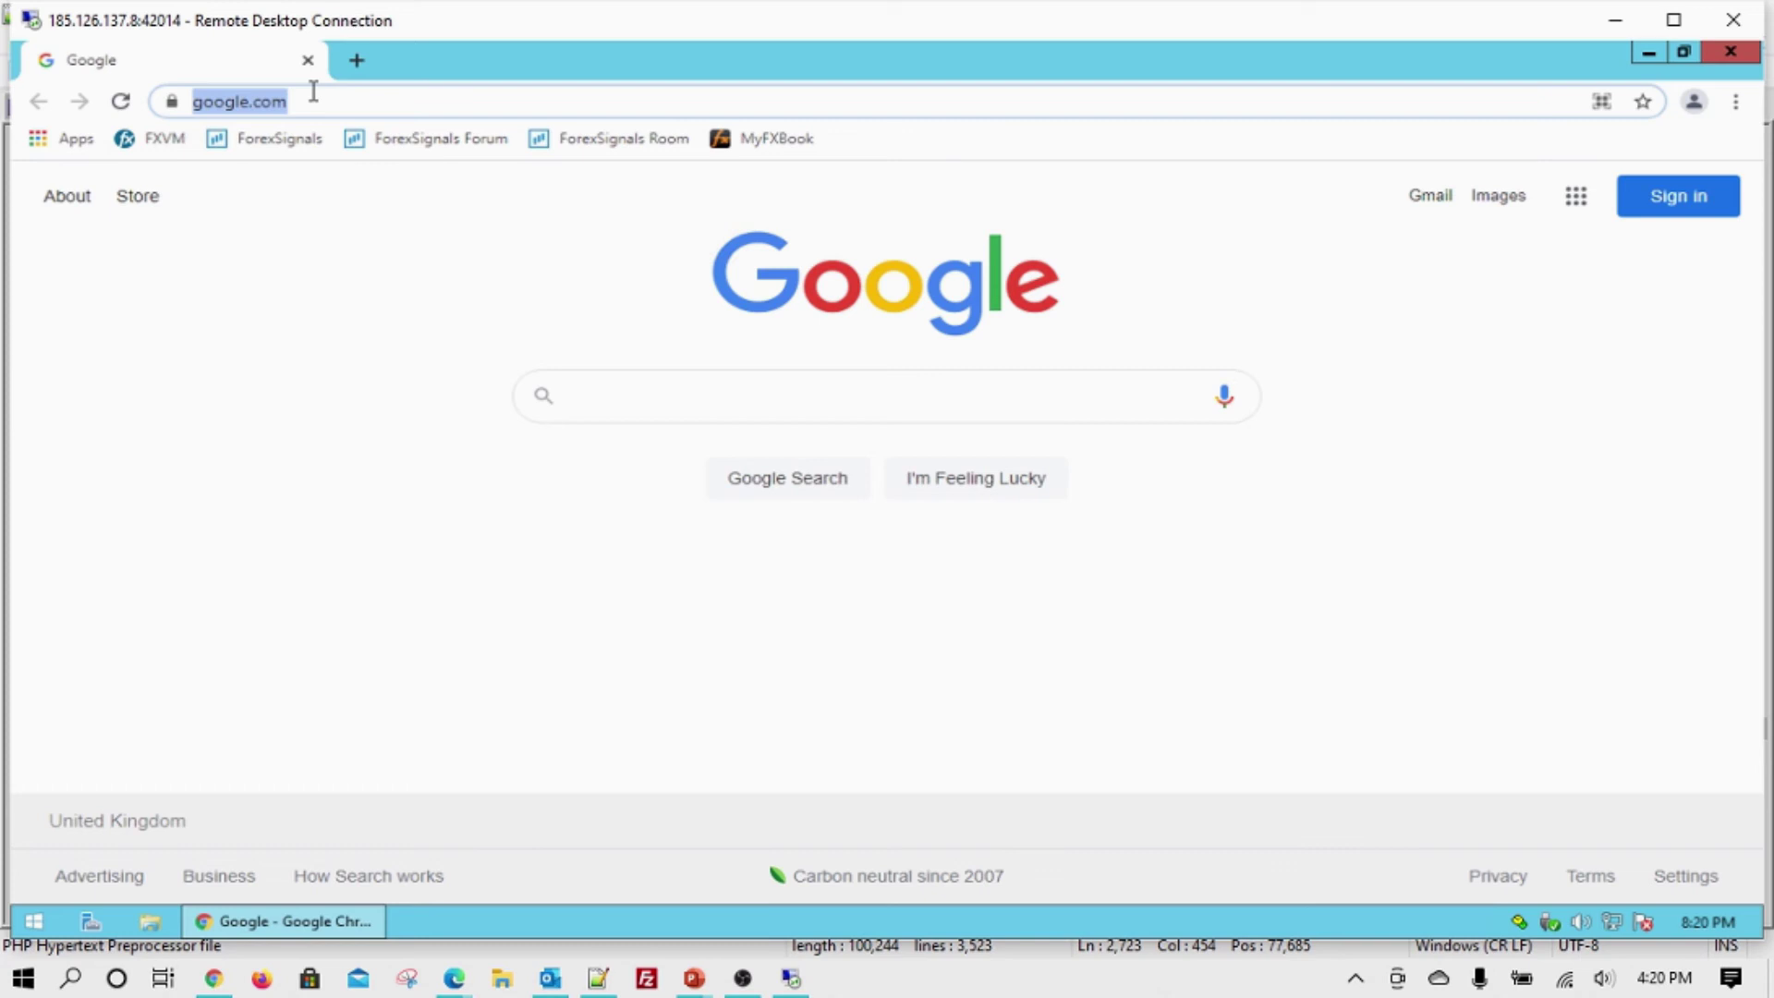
Step: Load ig.com and open IG's MetaTrader 4 page
{"action": "type", "text": "ig.com"}
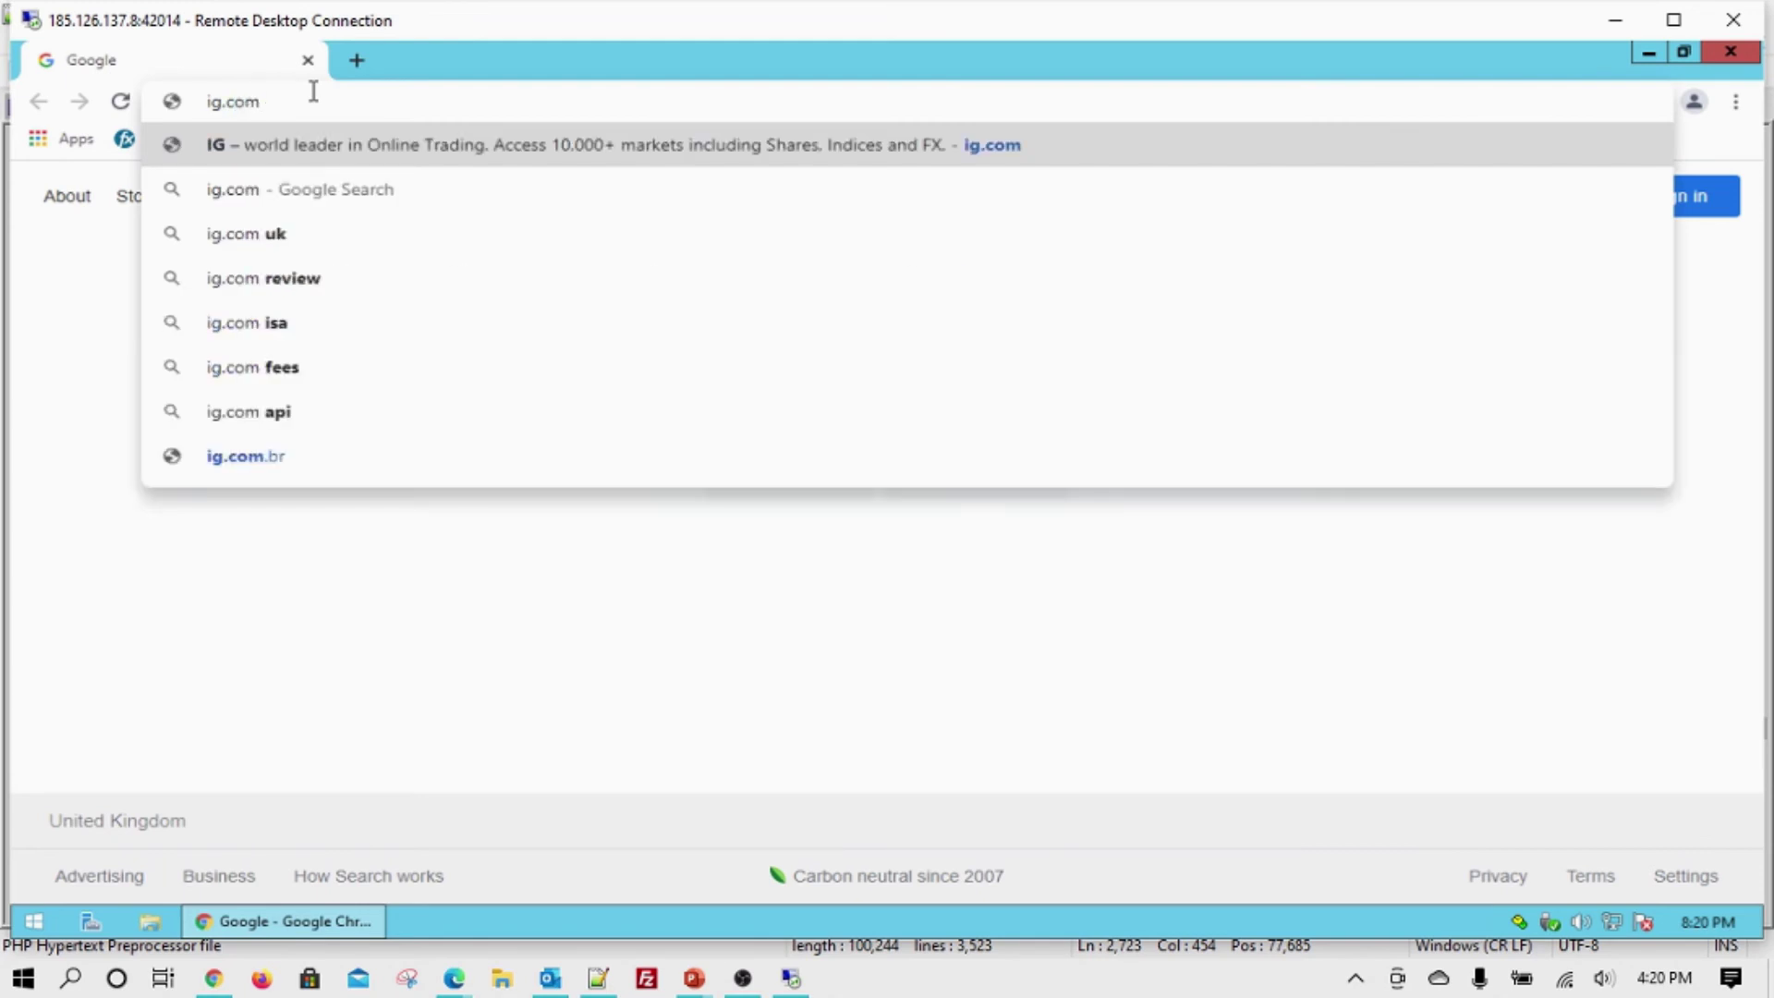
{"action": "key", "text": "Return"}
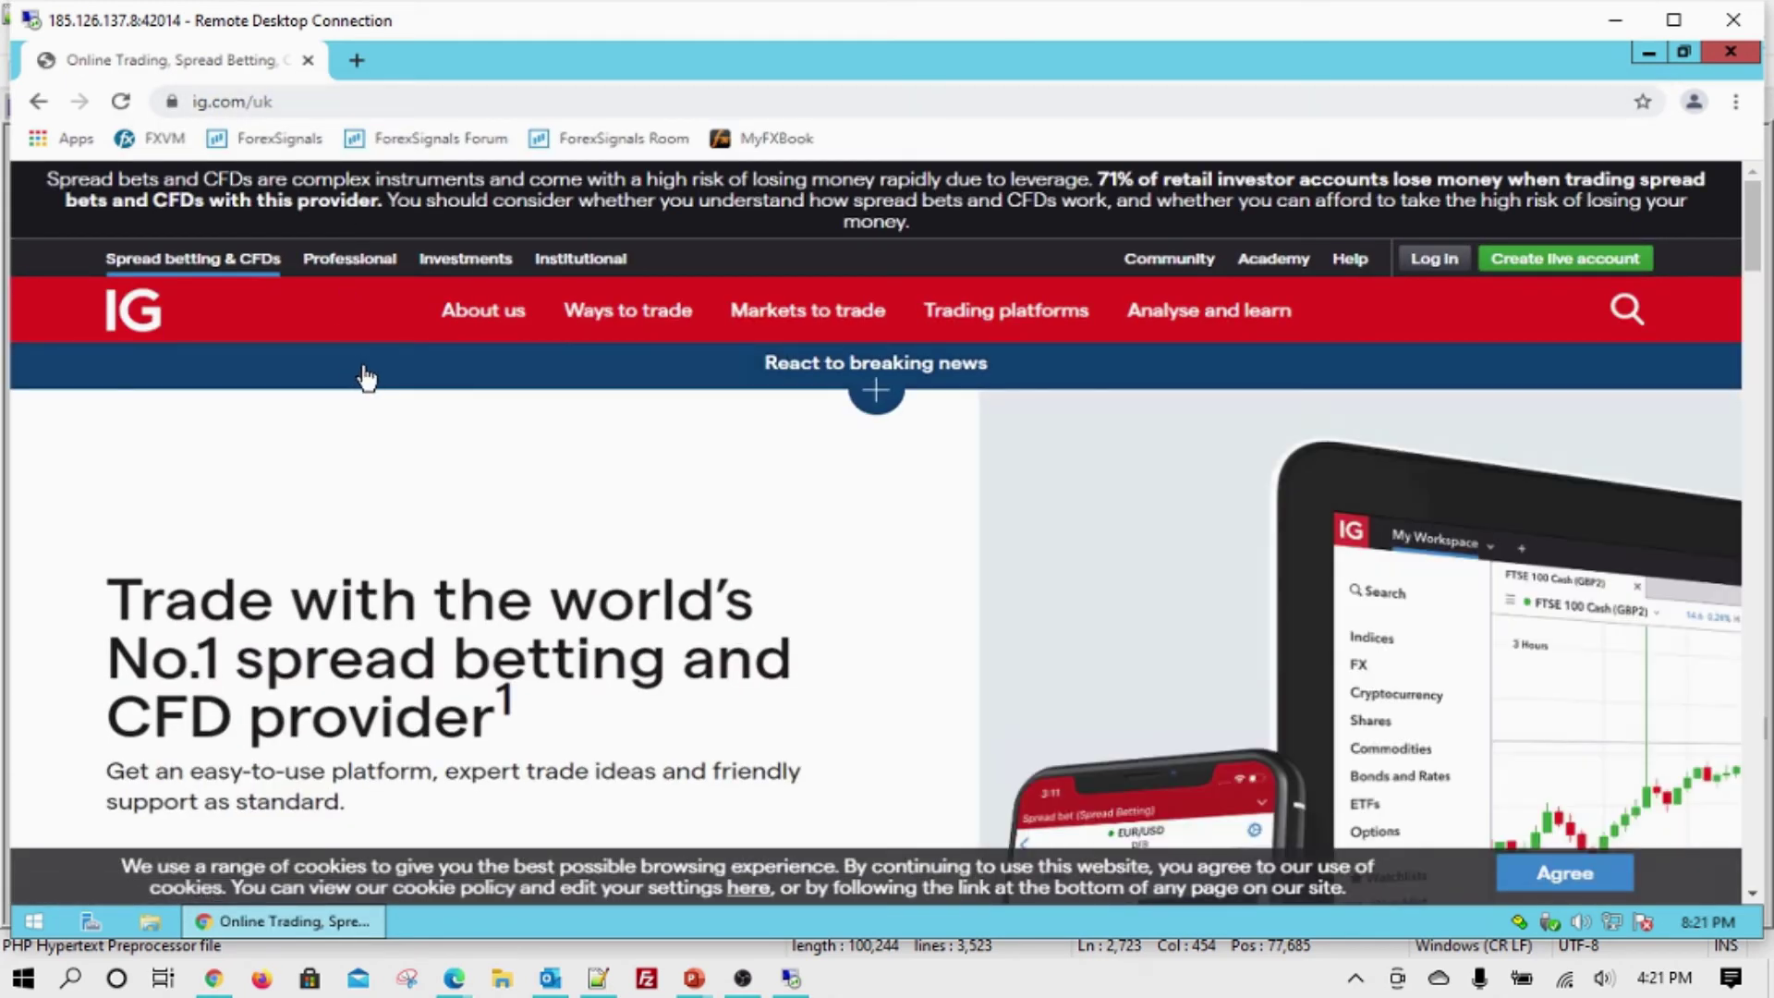
{"action": "mouse_move", "coordinate": [1036, 333]}
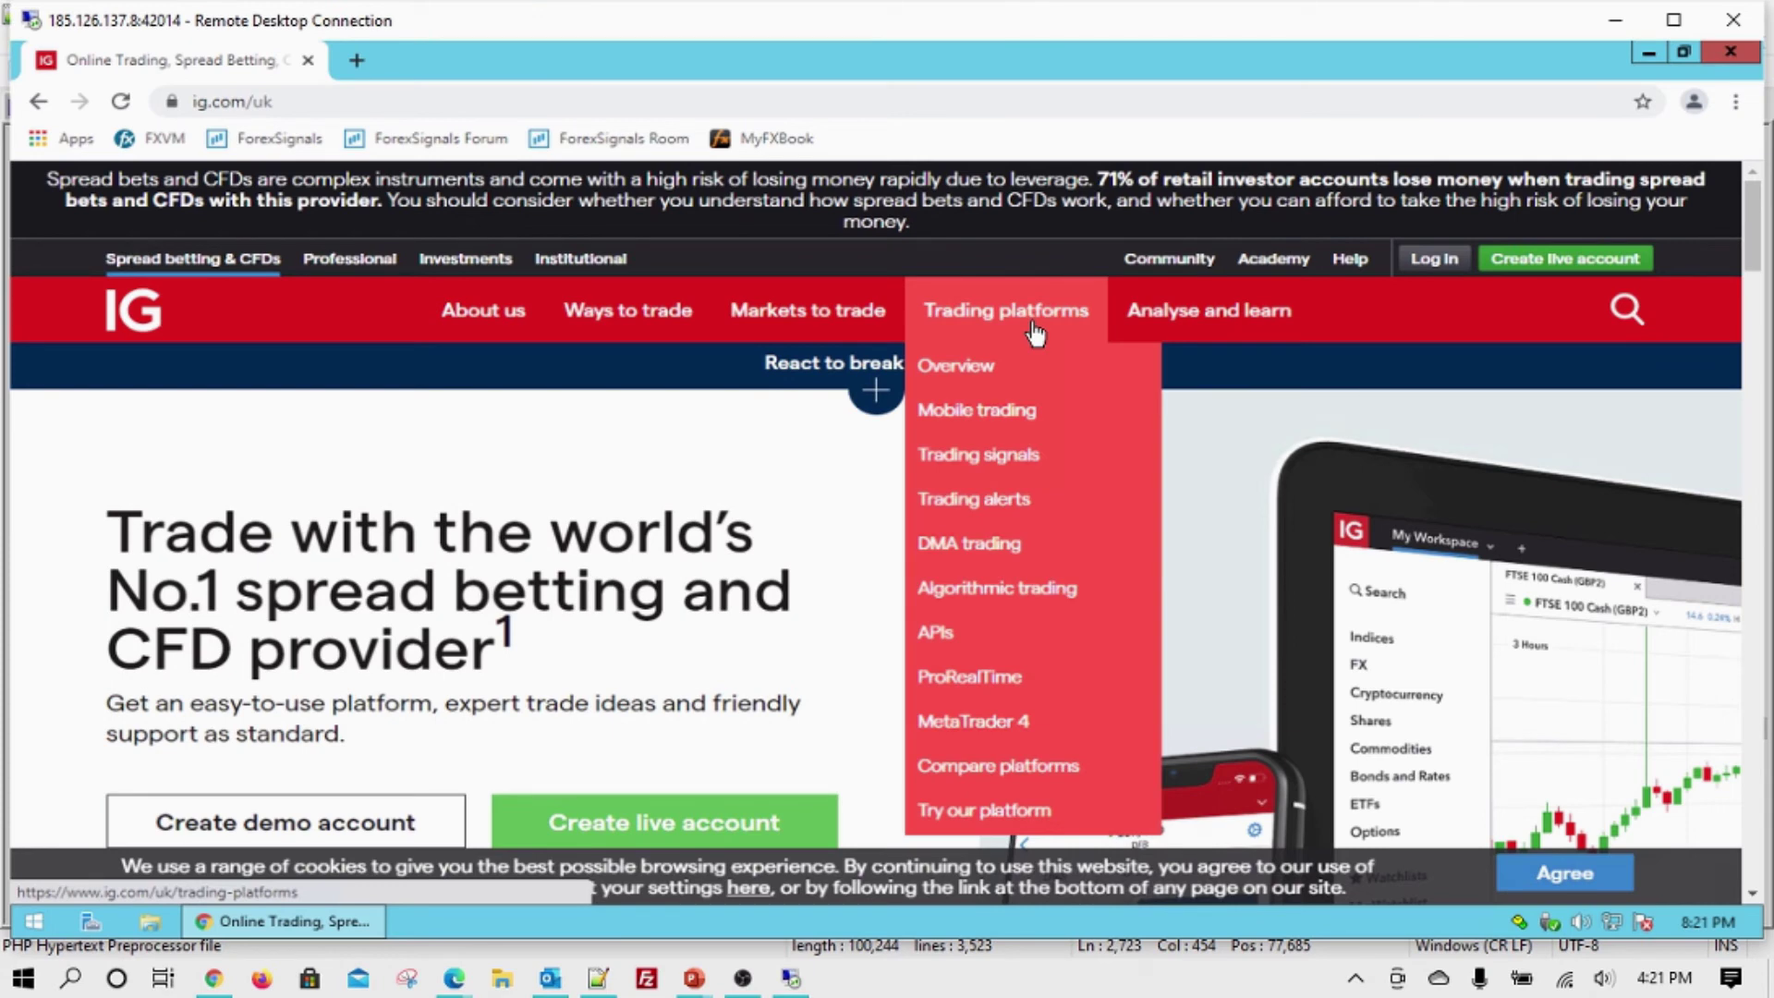
{"action": "left_click", "coordinate": [966, 727]}
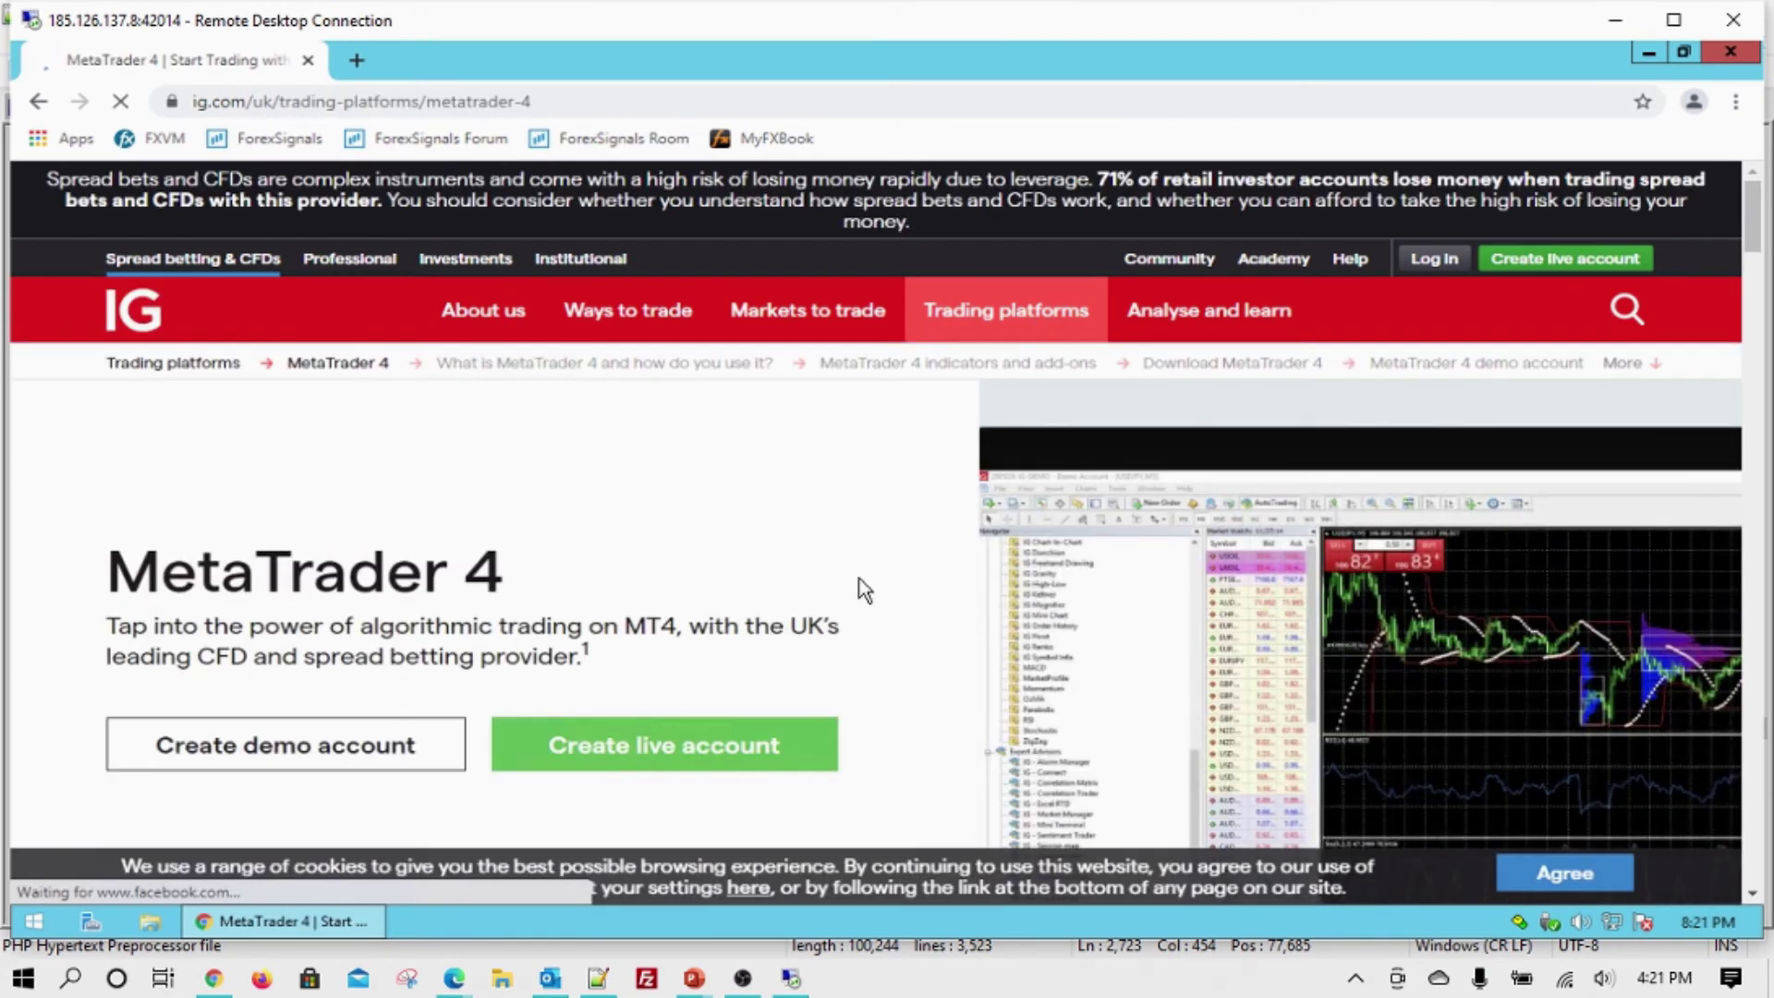
Step: Scroll the MetaTrader 4 page past the FX spreads table to the footer, then back to the awards section
{"action": "scroll", "coordinate": [860, 579], "scroll_direction": "down", "scroll_amount": 1}
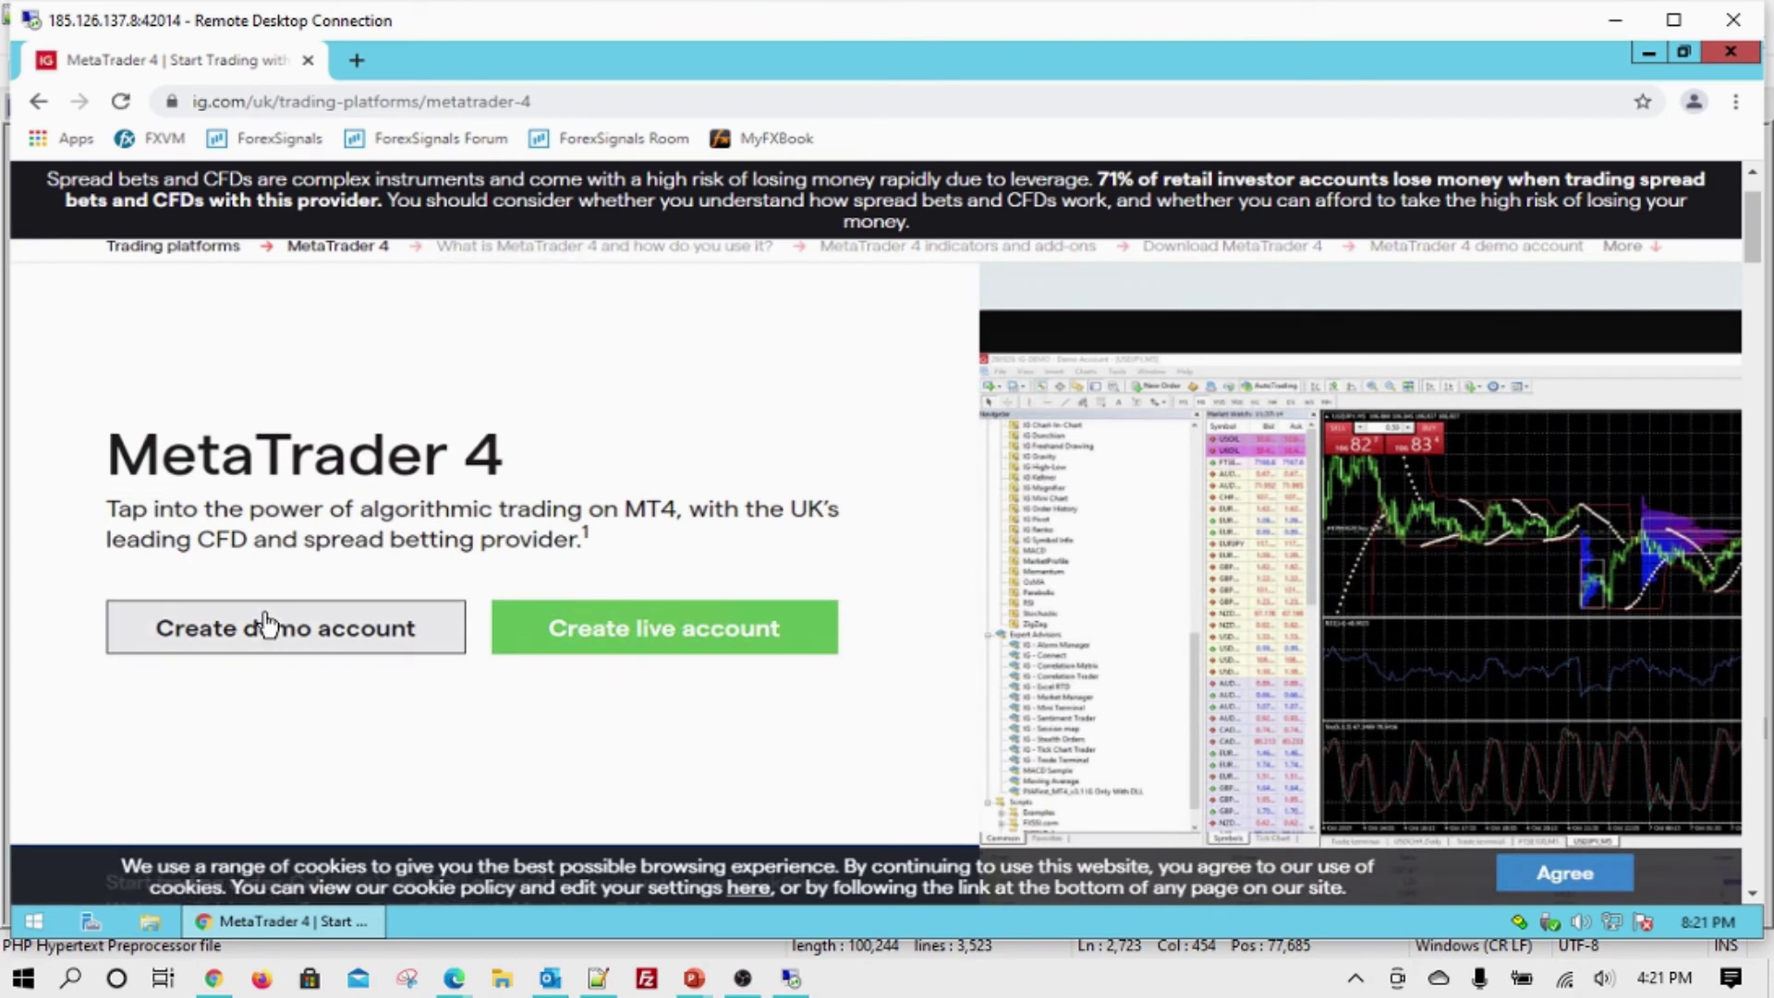
{"action": "scroll", "coordinate": [663, 717], "scroll_direction": "down", "scroll_amount": 5}
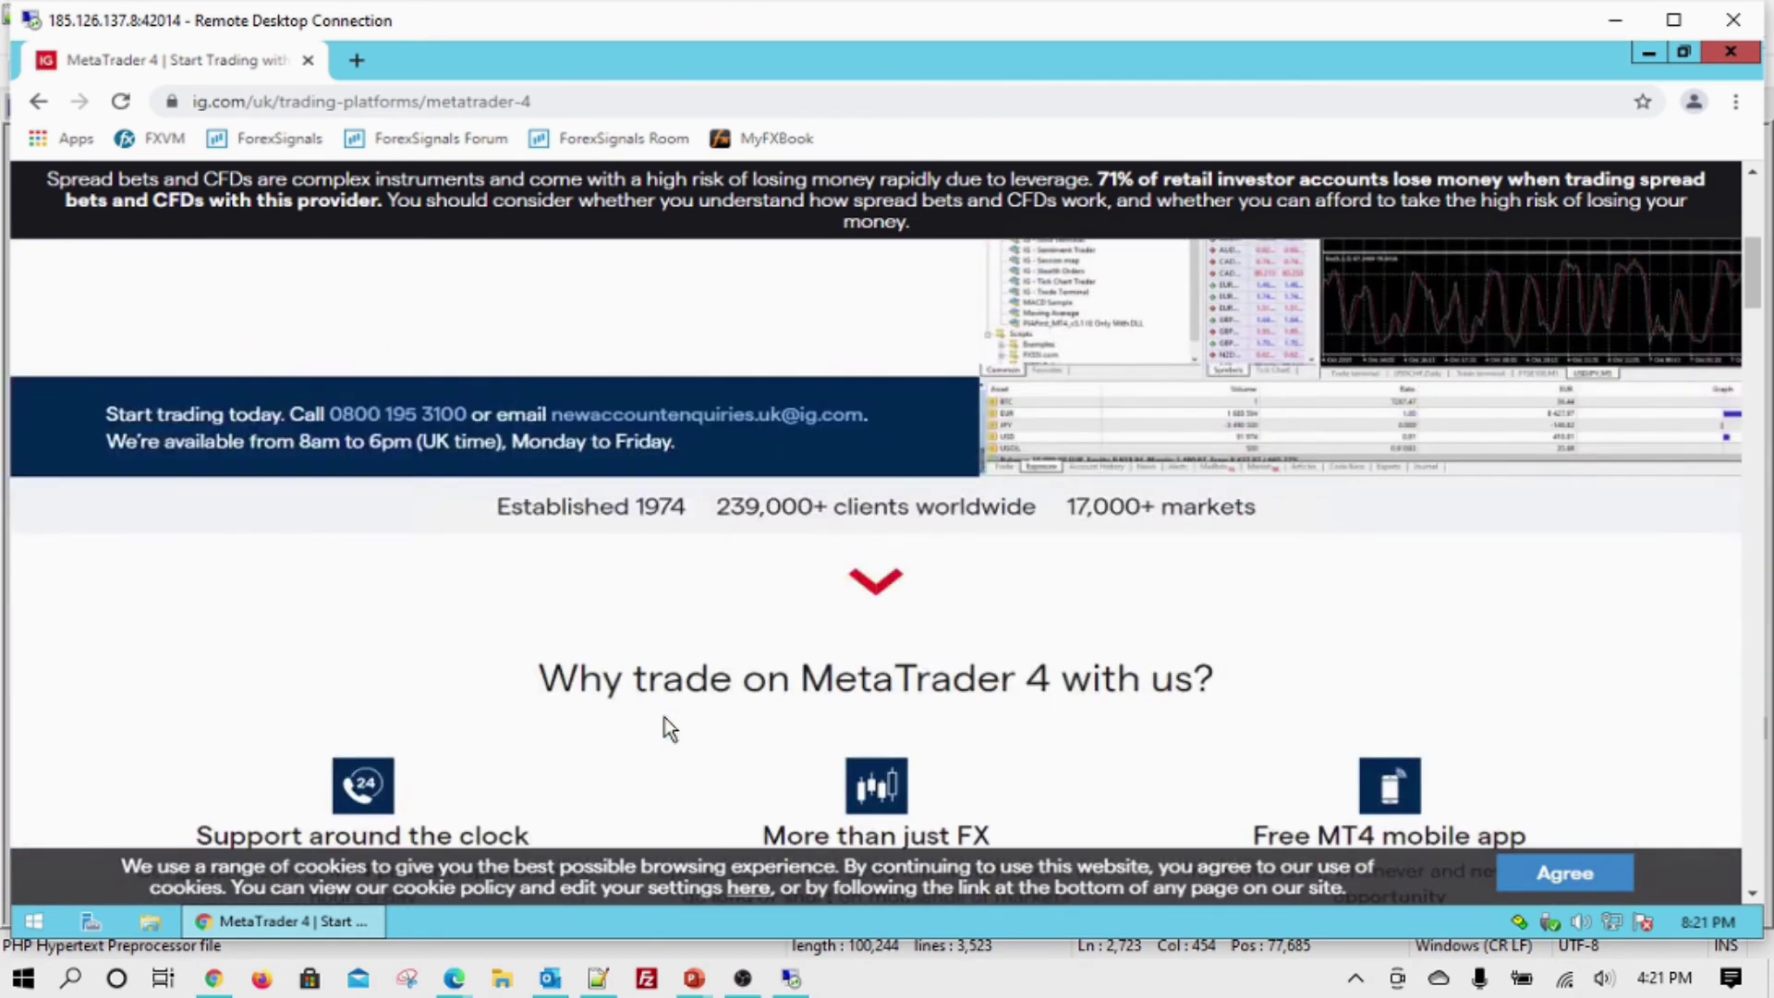
{"action": "scroll", "coordinate": [664, 717], "scroll_direction": "down", "scroll_amount": 10}
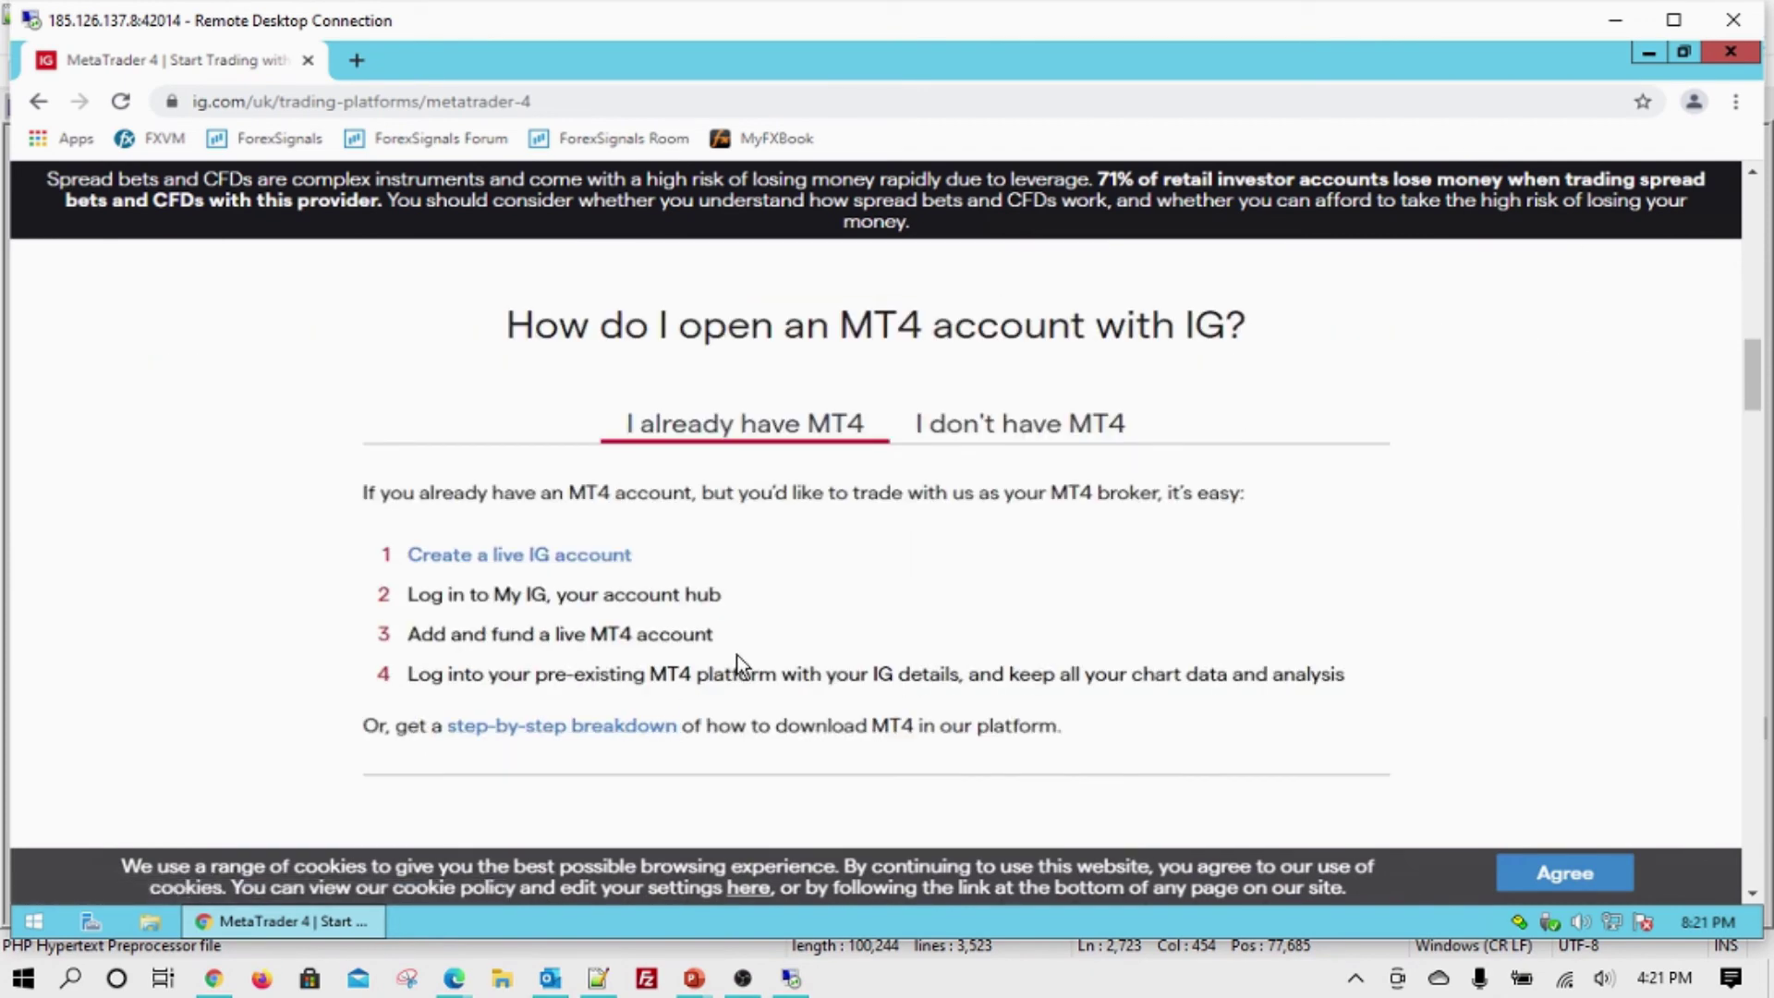
{"action": "scroll", "coordinate": [740, 661], "scroll_direction": "down", "scroll_amount": 11}
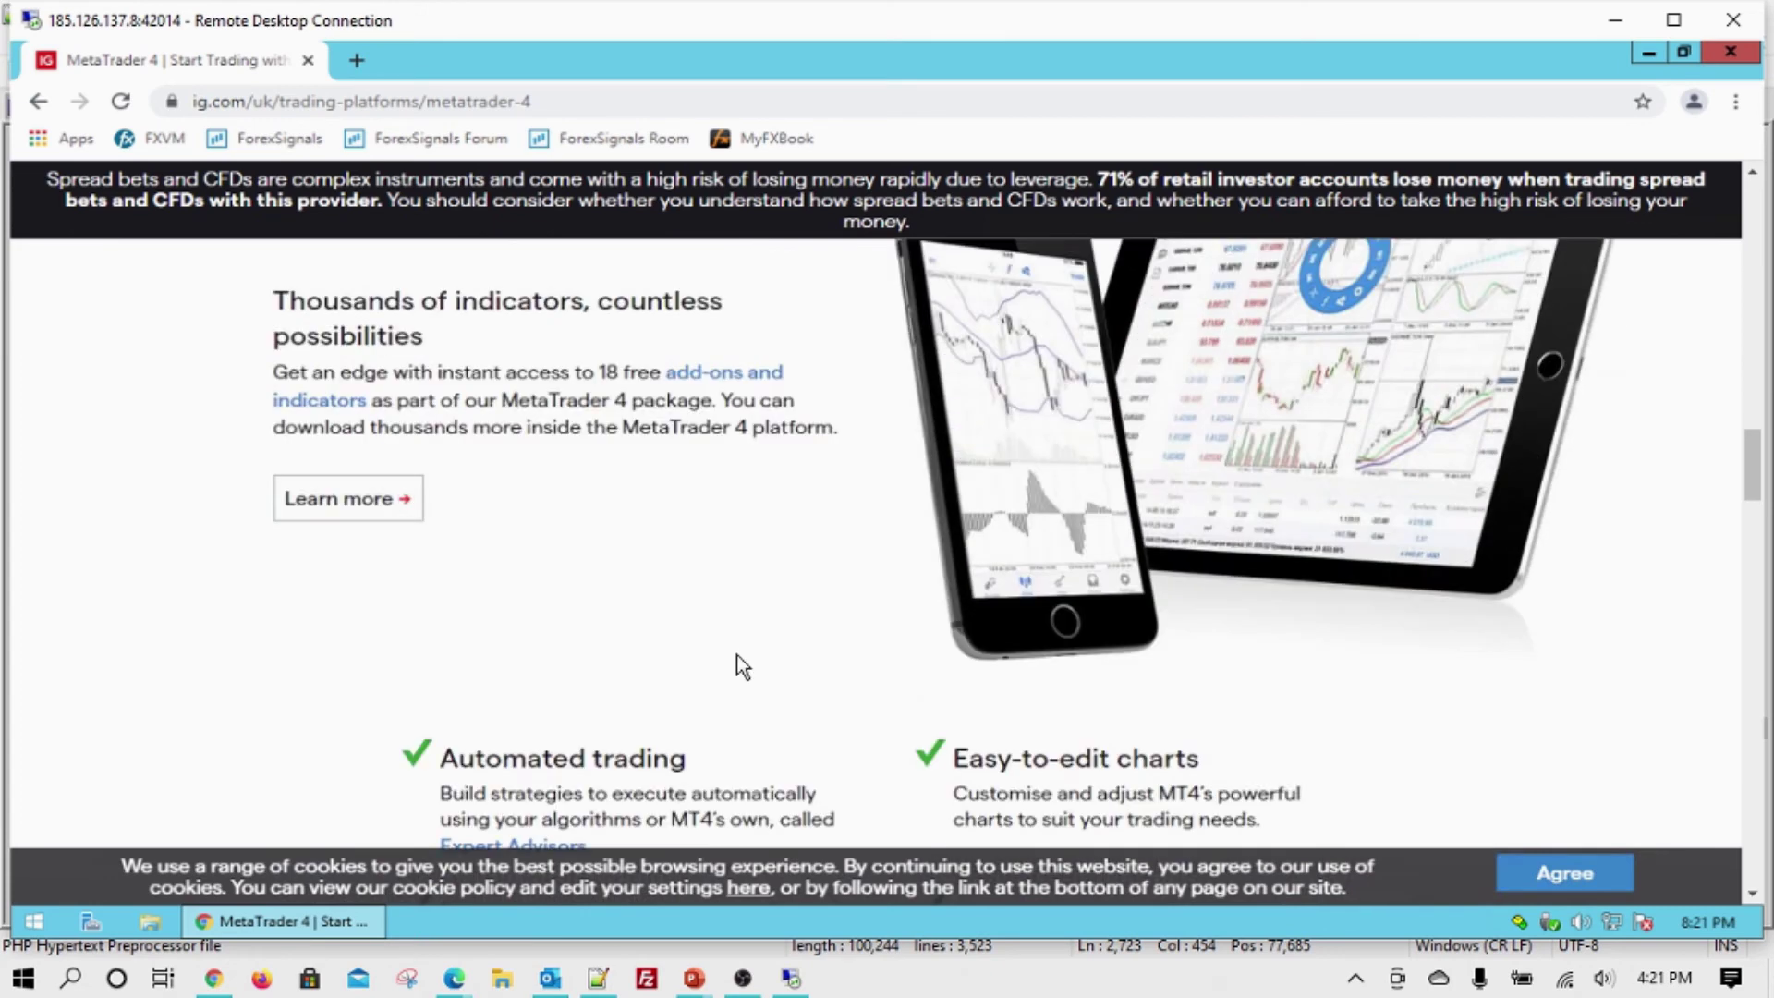
{"action": "scroll", "coordinate": [736, 655], "scroll_direction": "down", "scroll_amount": 8}
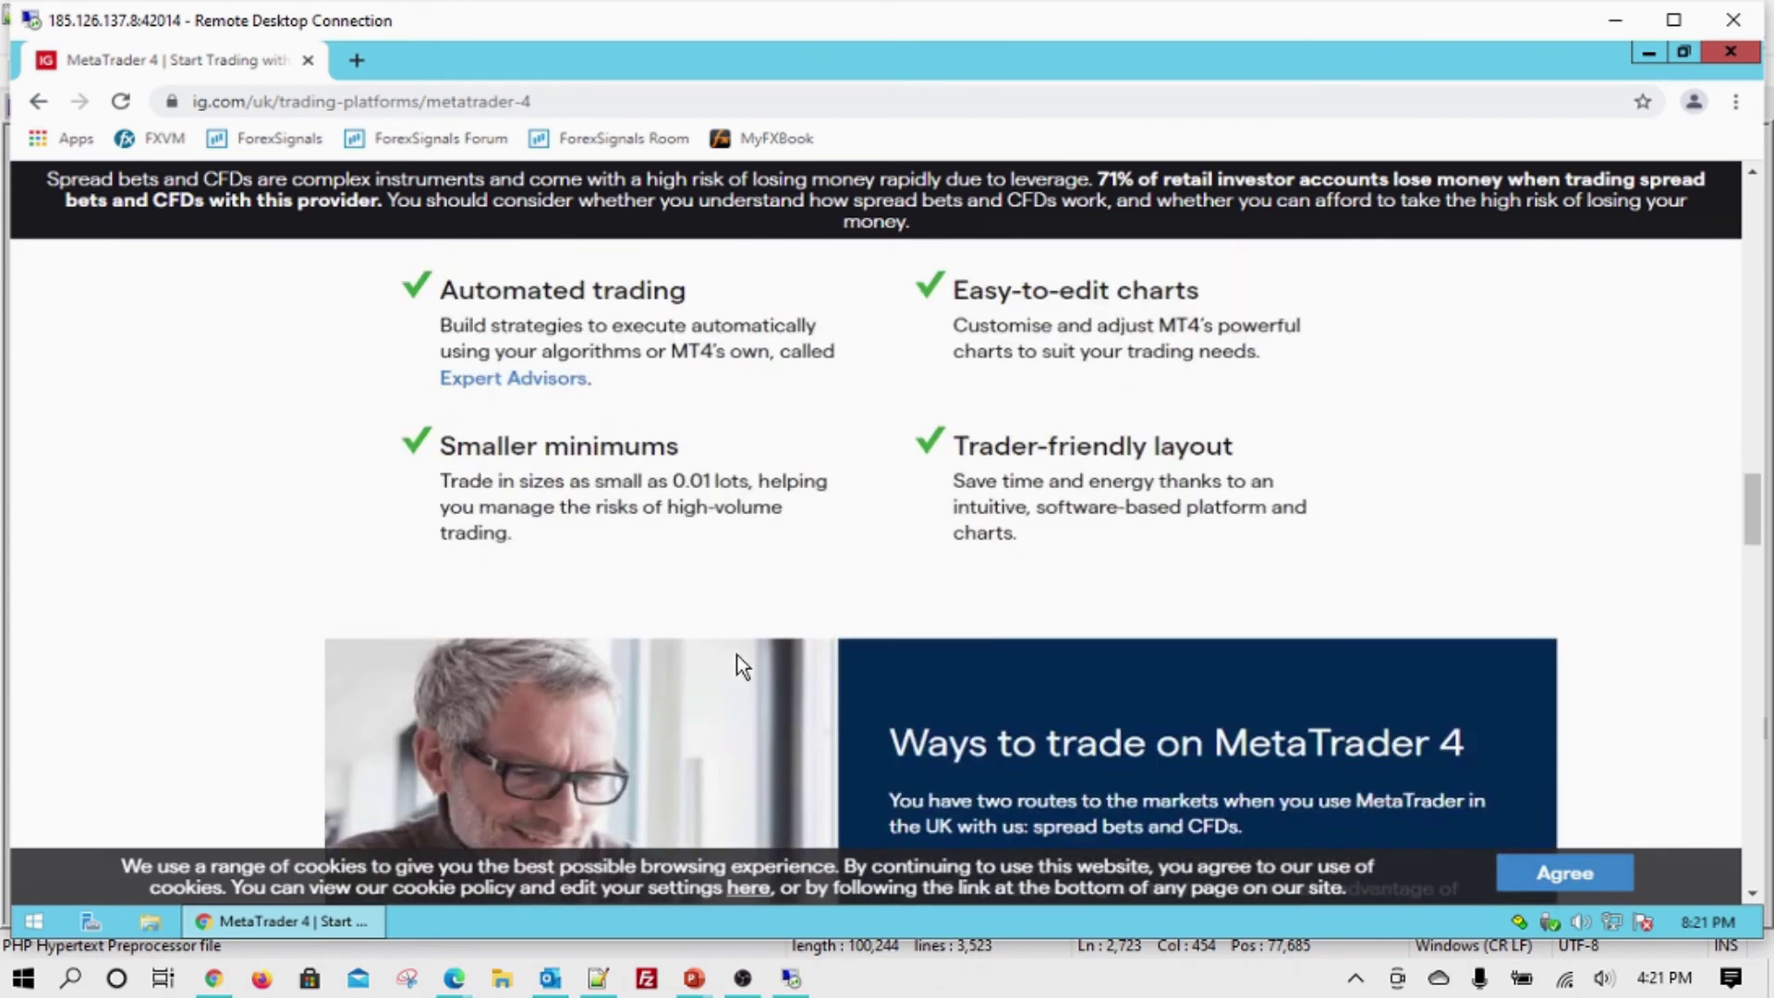
{"action": "scroll", "coordinate": [736, 654], "scroll_direction": "up", "scroll_amount": 1}
{"action": "scroll", "coordinate": [739, 661], "scroll_direction": "down", "scroll_amount": 5}
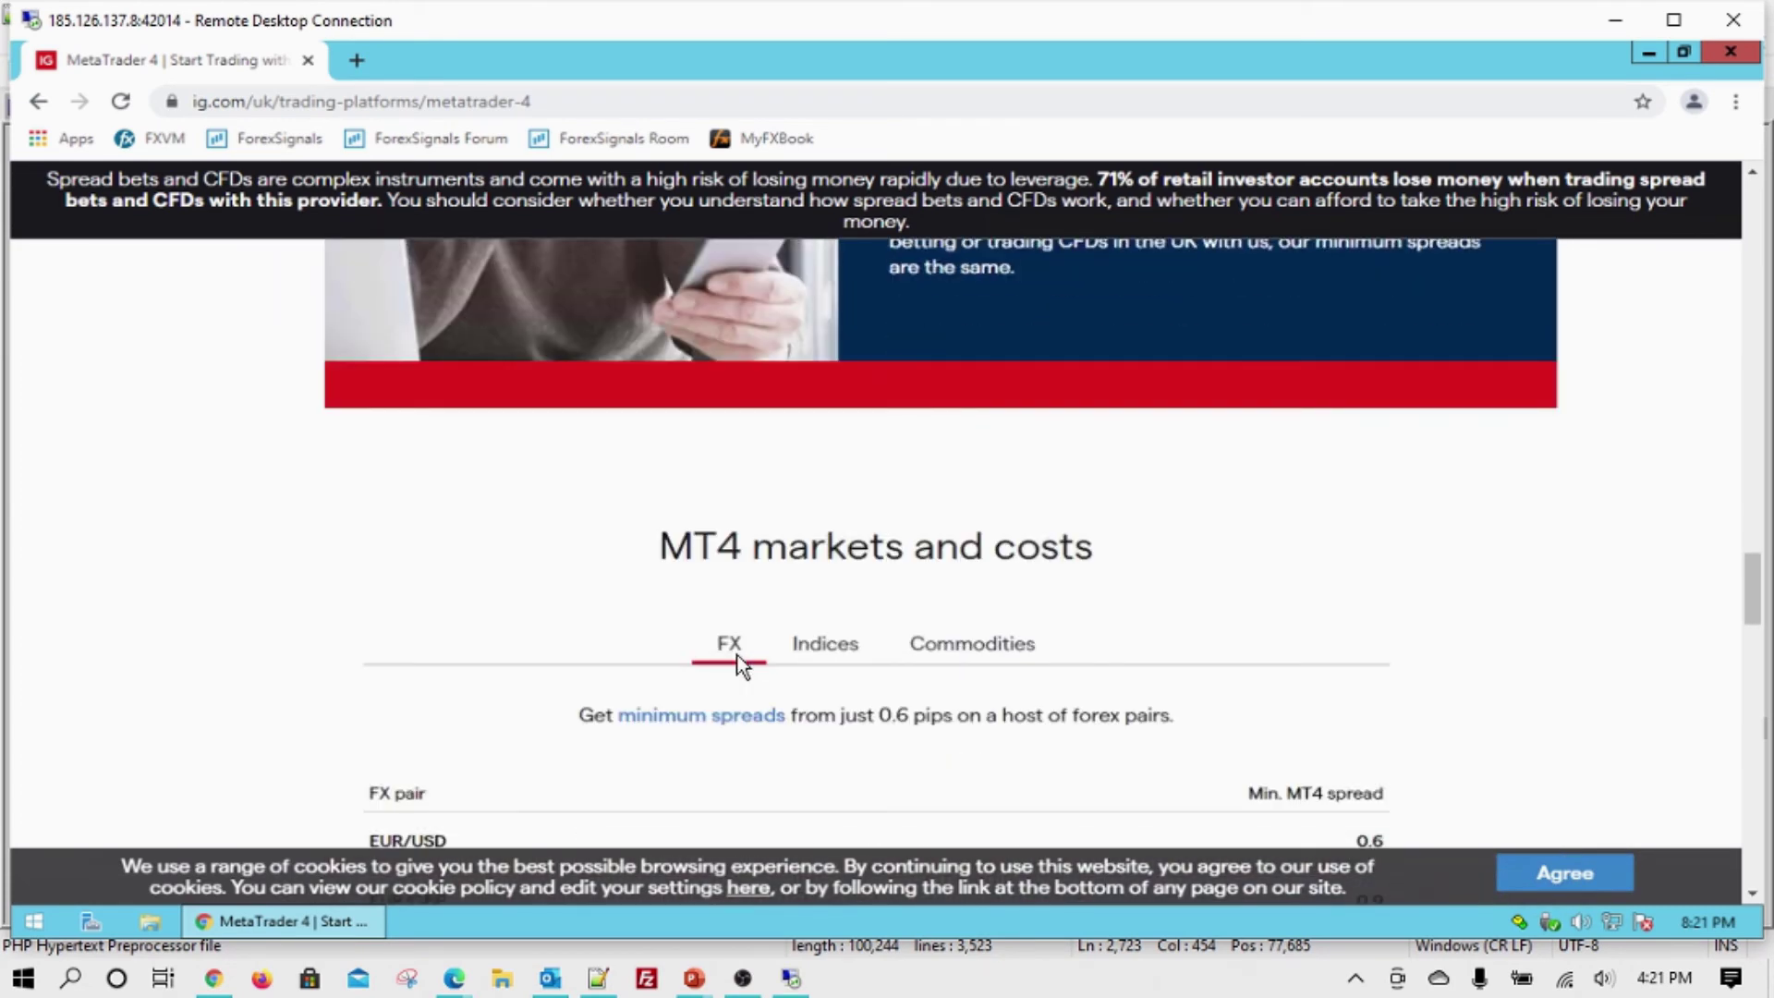
{"action": "scroll", "coordinate": [740, 663], "scroll_direction": "down", "scroll_amount": 2}
{"action": "scroll", "coordinate": [740, 664], "scroll_direction": "down", "scroll_amount": 4}
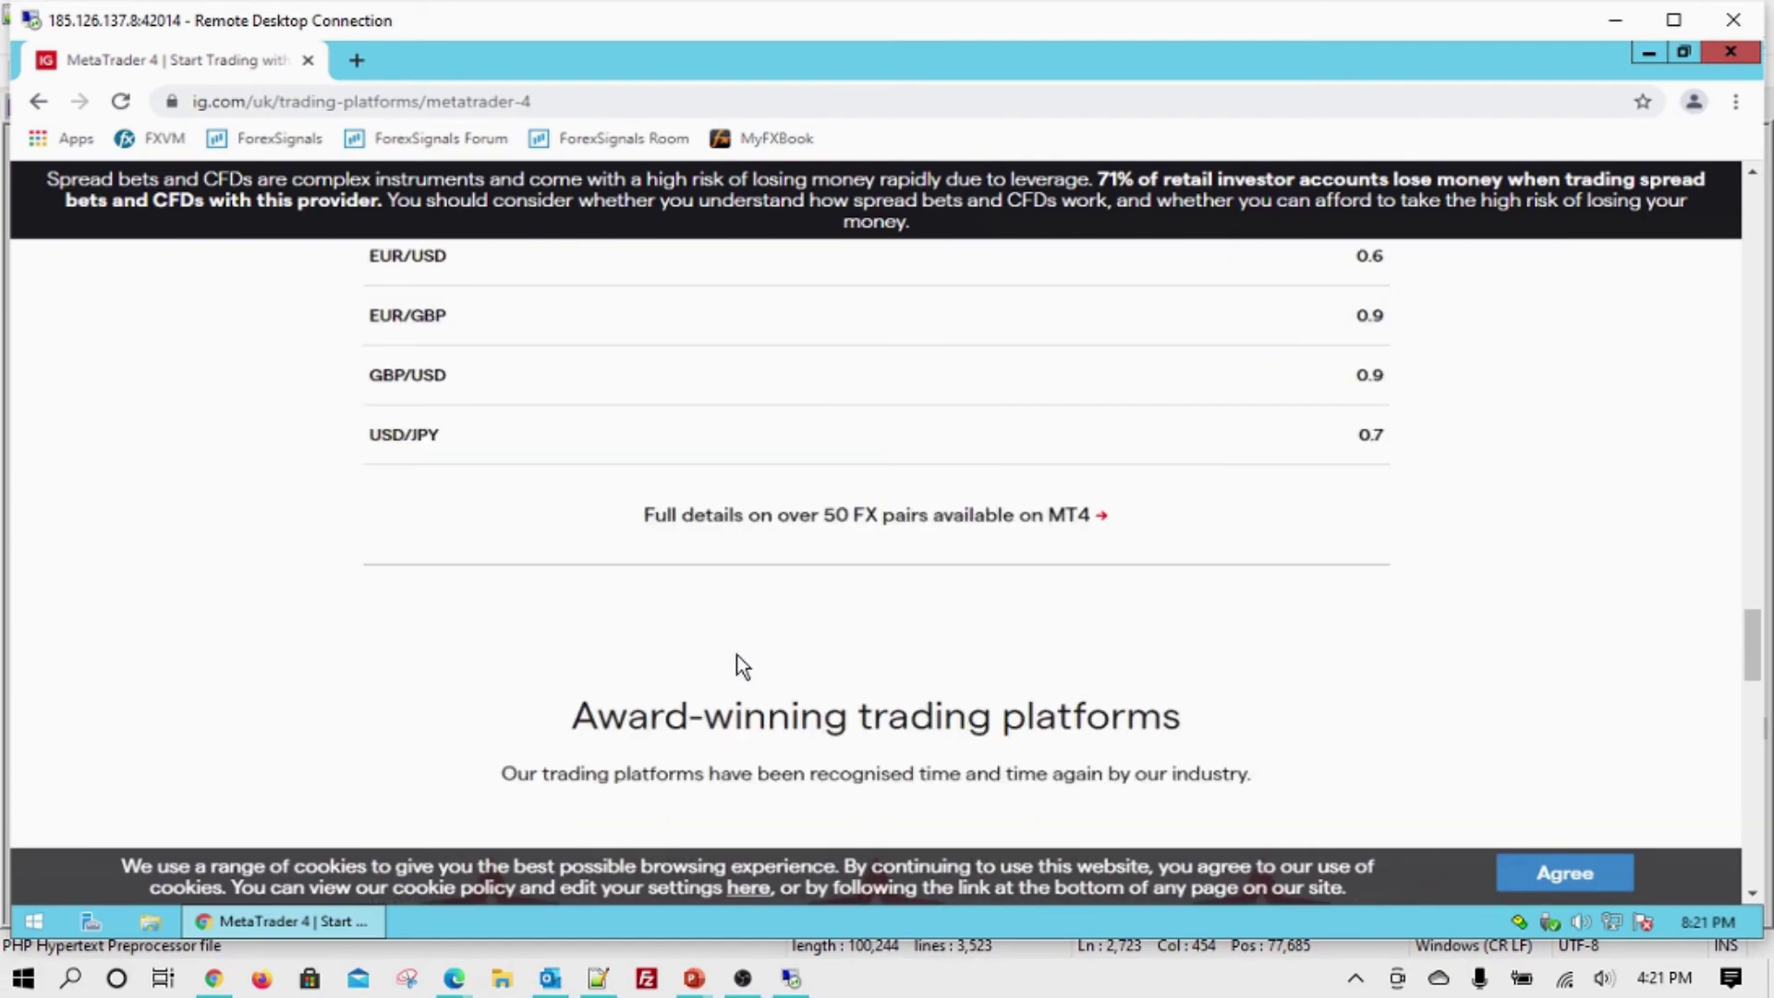
{"action": "scroll", "coordinate": [740, 664], "scroll_direction": "down", "scroll_amount": 6}
{"action": "scroll", "coordinate": [736, 652], "scroll_direction": "down", "scroll_amount": 10}
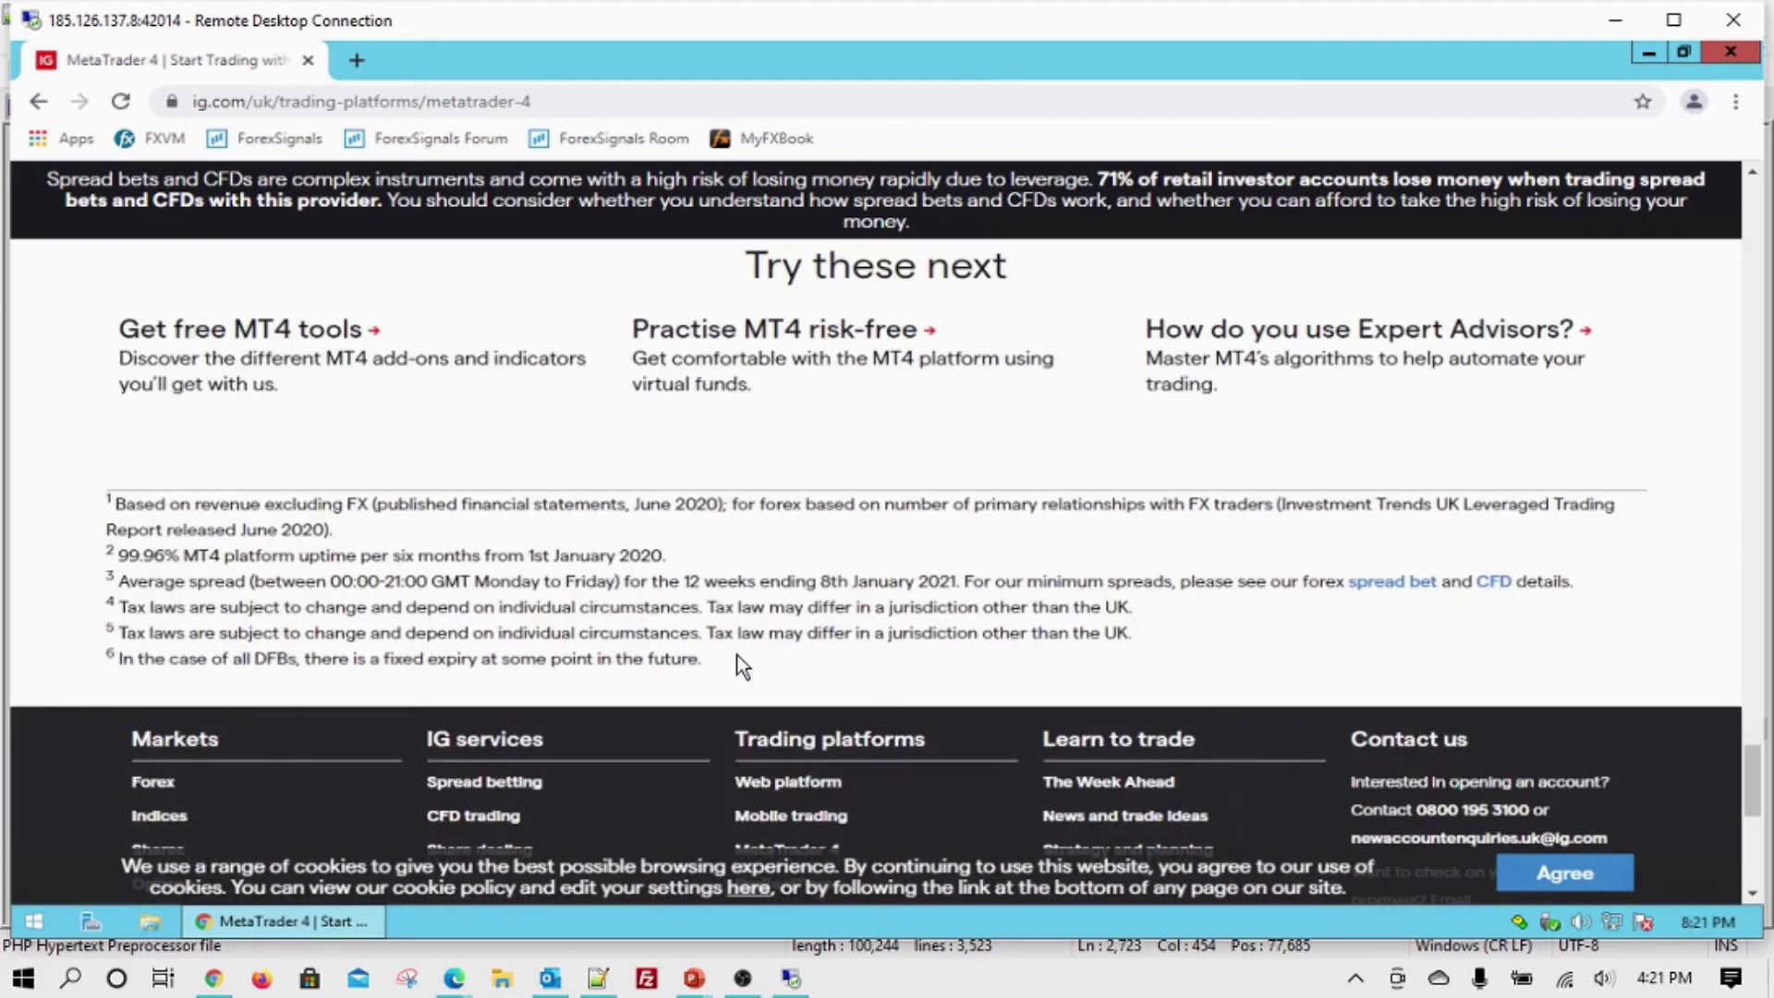
{"action": "scroll", "coordinate": [735, 653], "scroll_direction": "up", "scroll_amount": 3}
{"action": "scroll", "coordinate": [736, 652], "scroll_direction": "up", "scroll_amount": 8}
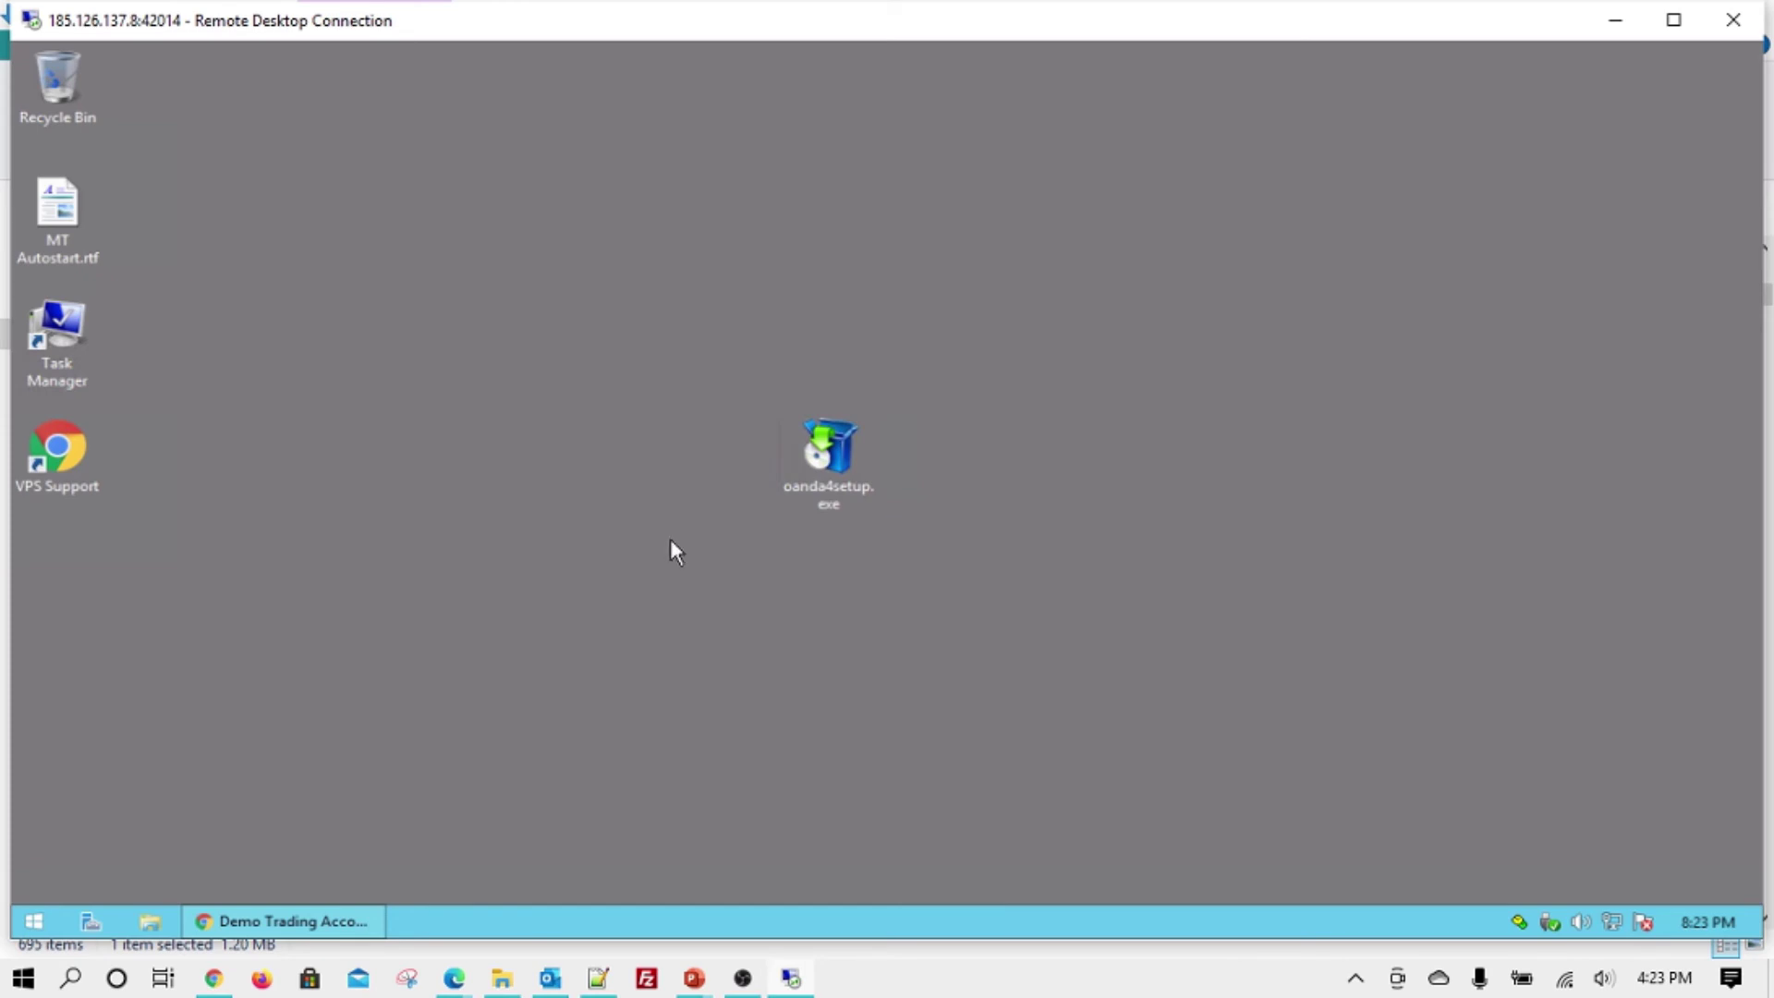
Step: Run oanda4setup.exe, accept the license to install OANDA MetaTrader 4, and finish setup
{"action": "double_click", "coordinate": [856, 491]}
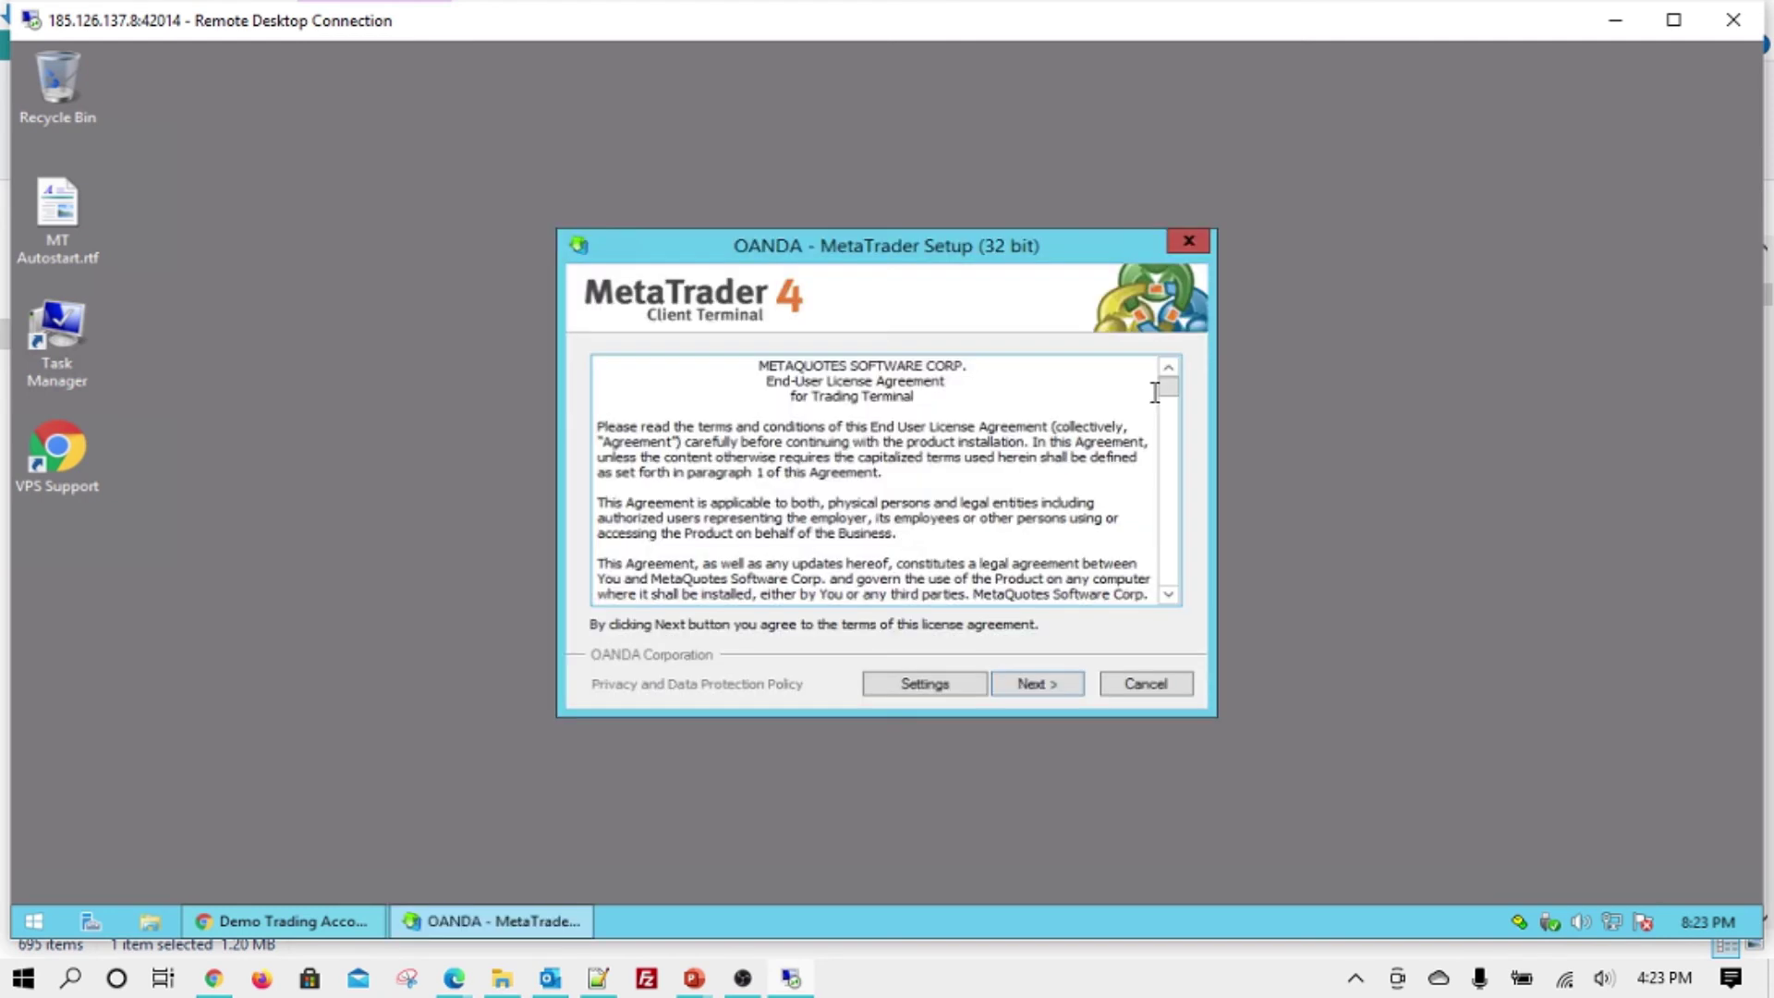
{"action": "left_click", "coordinate": [908, 688]}
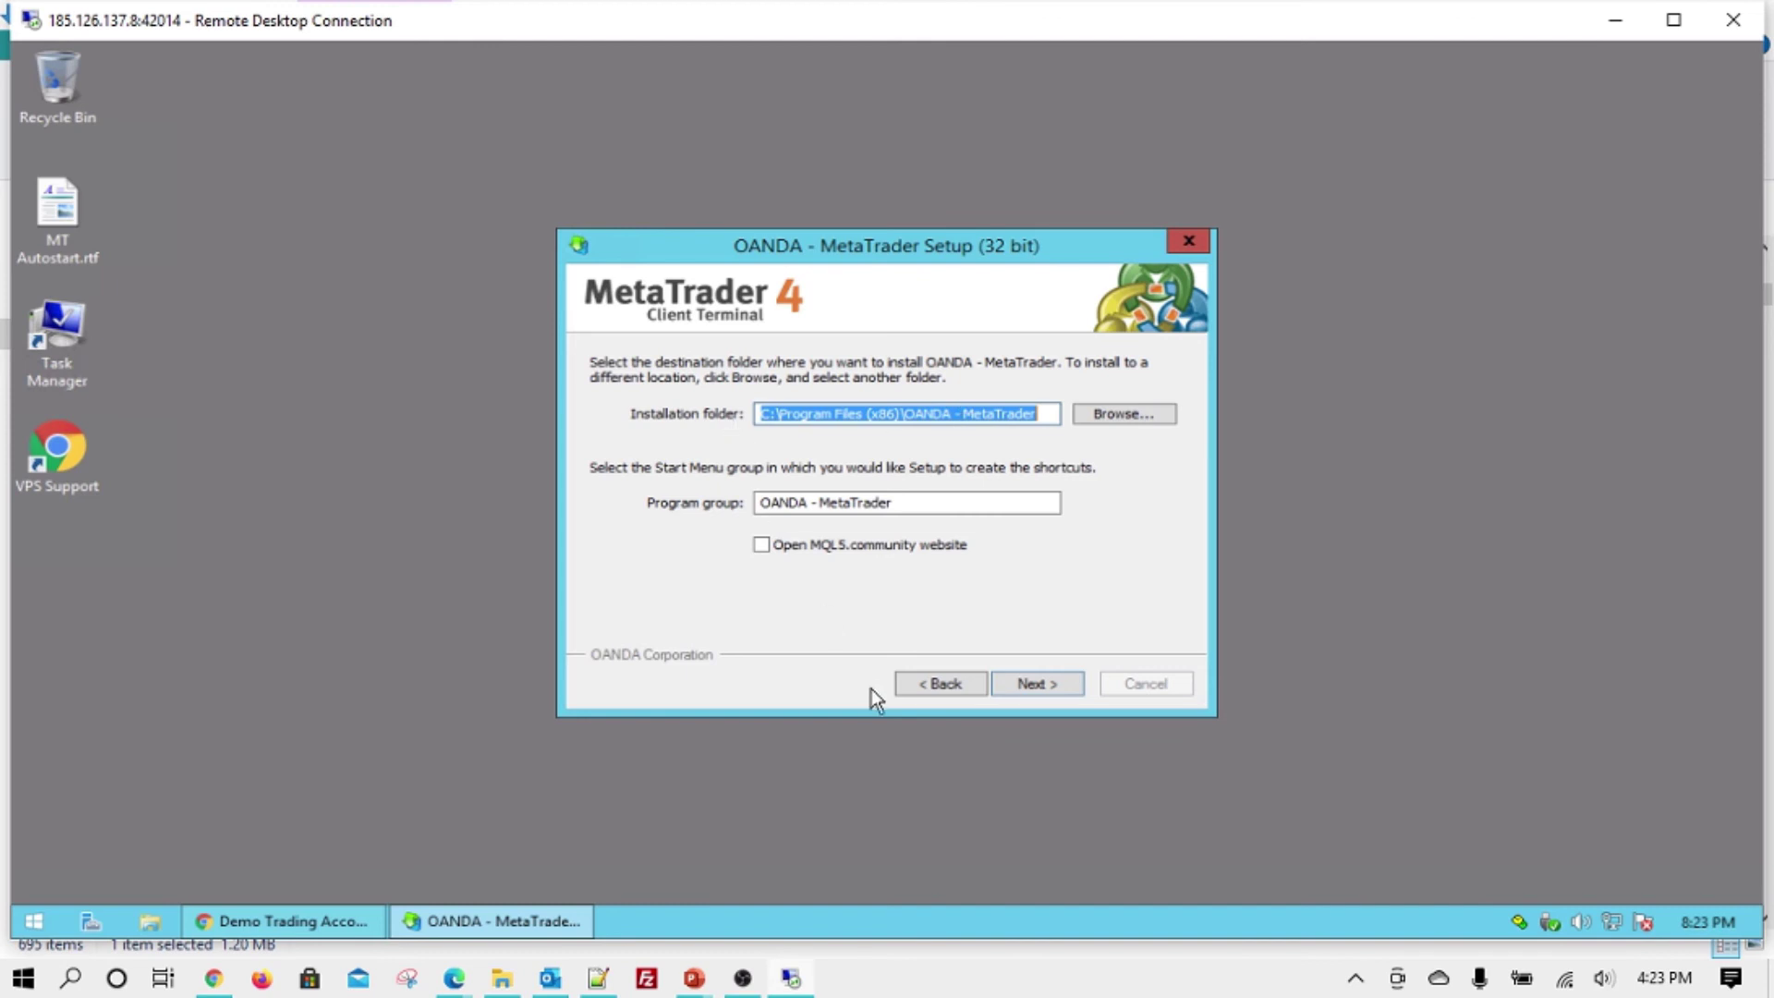
{"action": "left_click", "coordinate": [928, 688]}
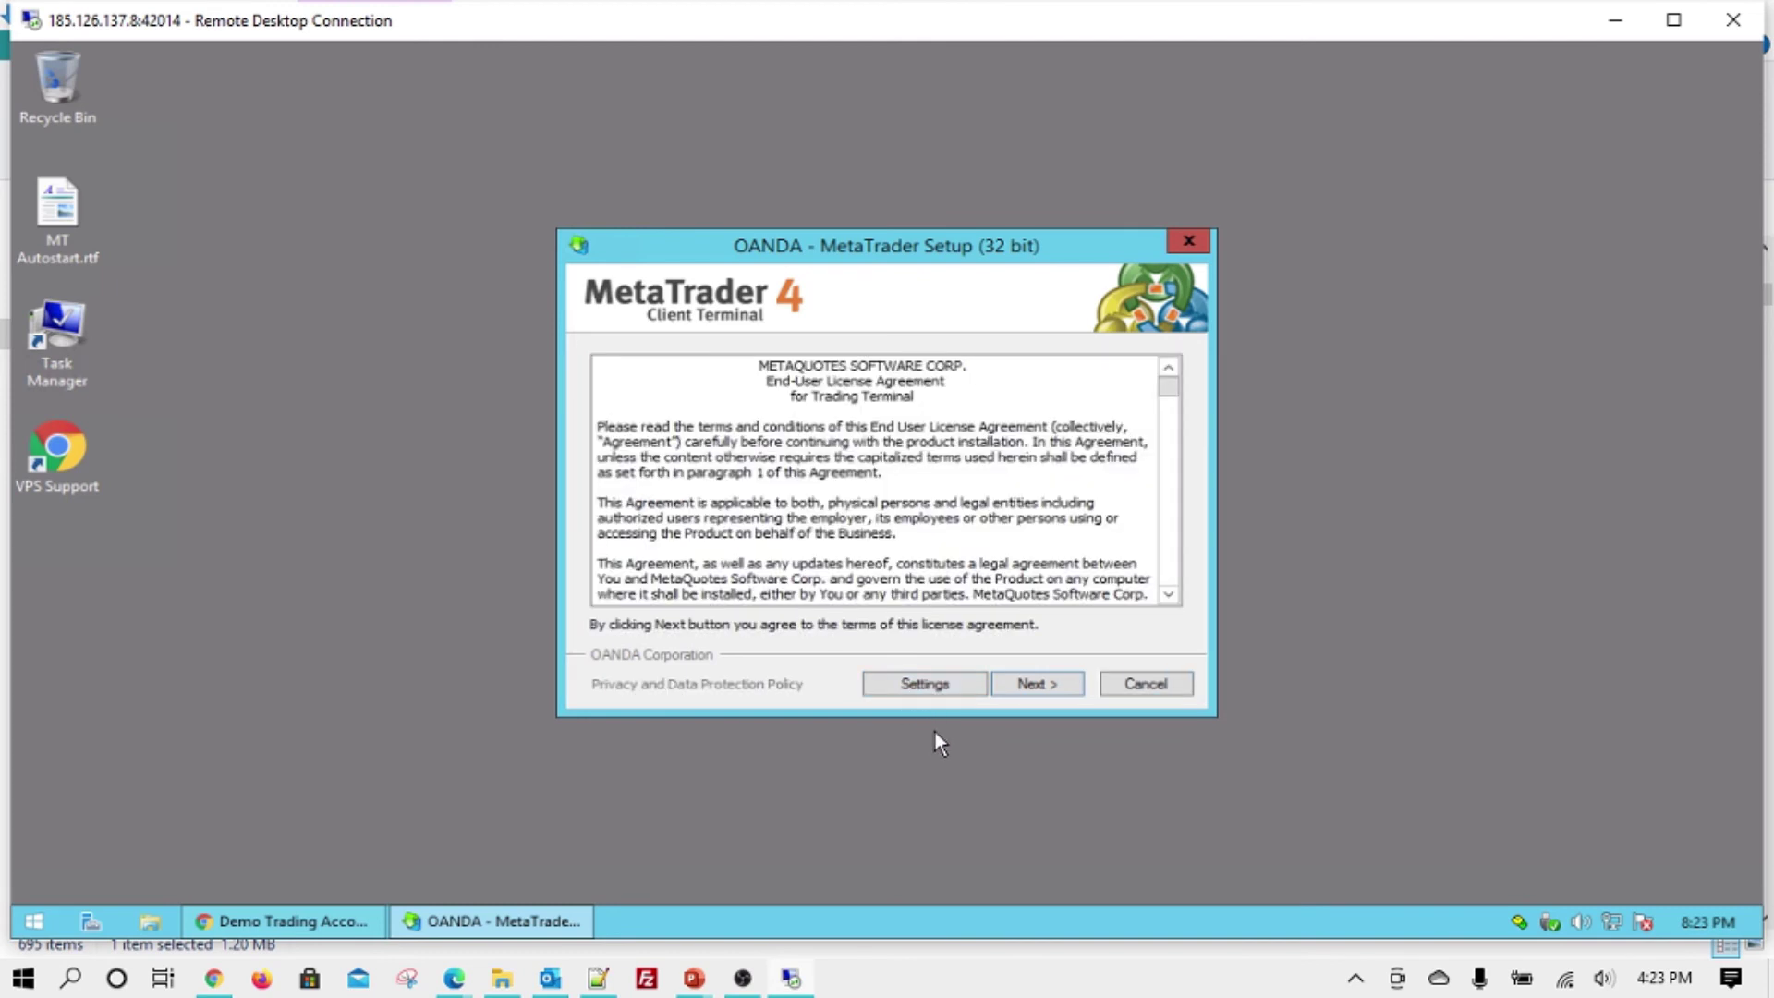
{"action": "left_click", "coordinate": [1012, 685]}
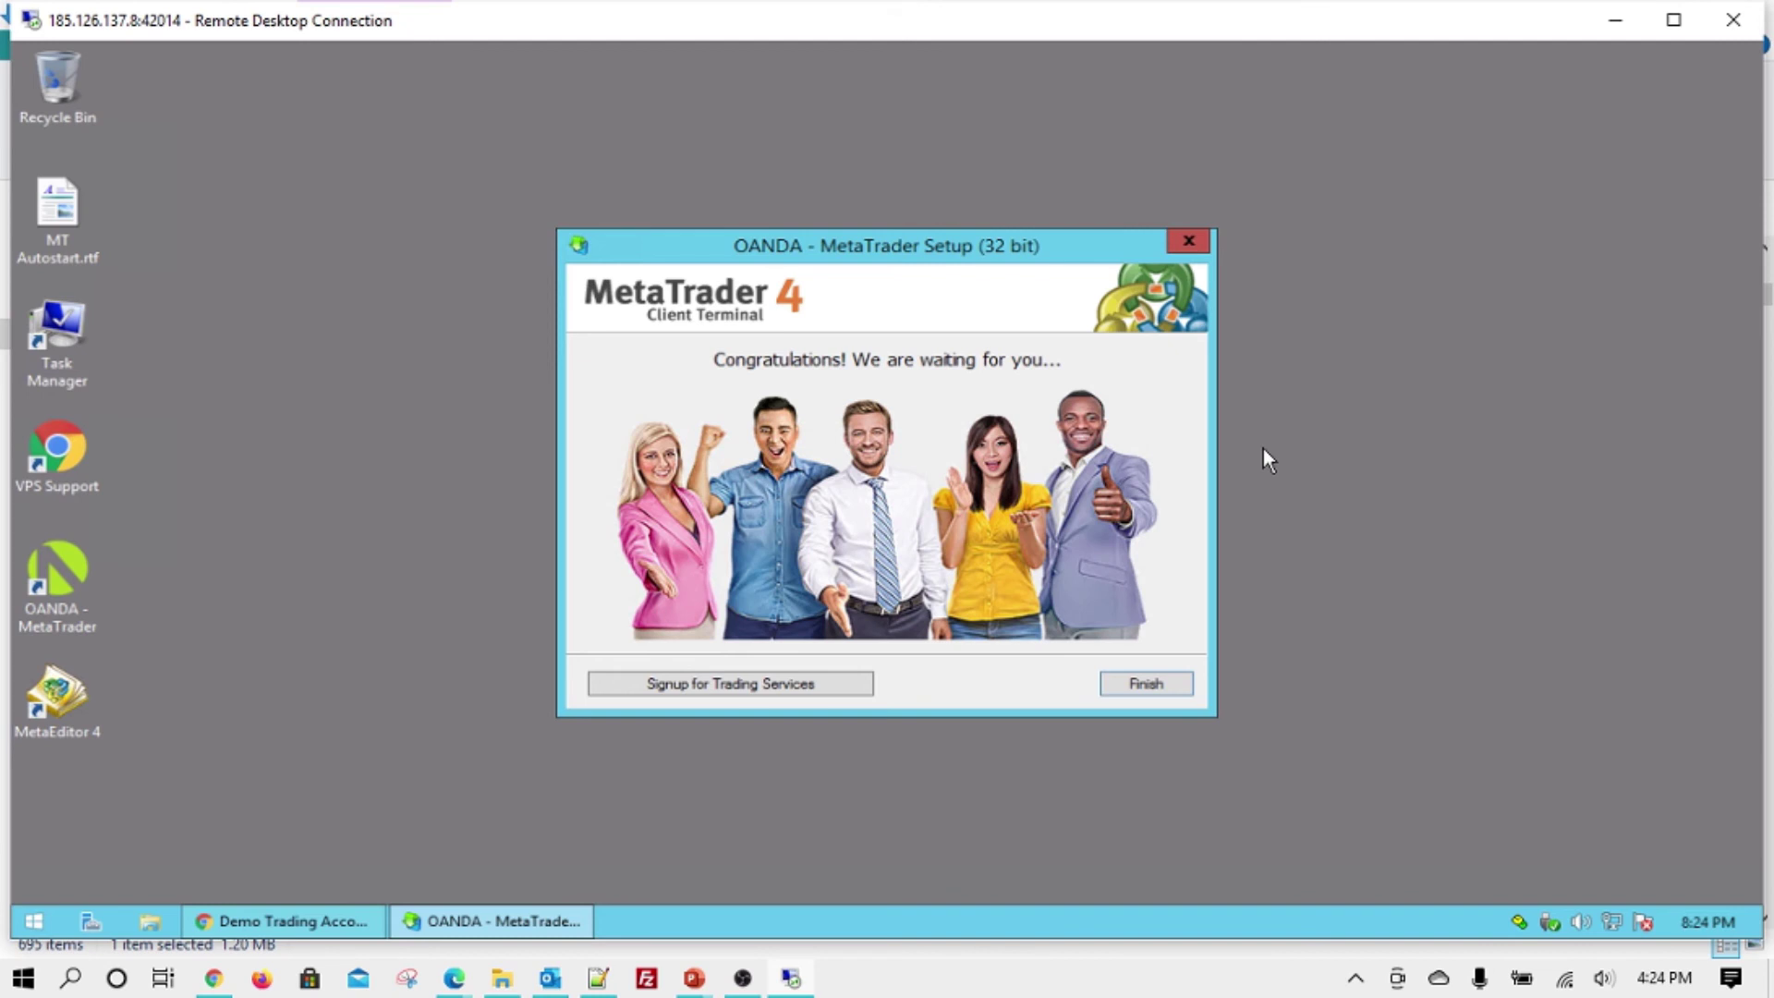
{"action": "left_click", "coordinate": [1177, 685]}
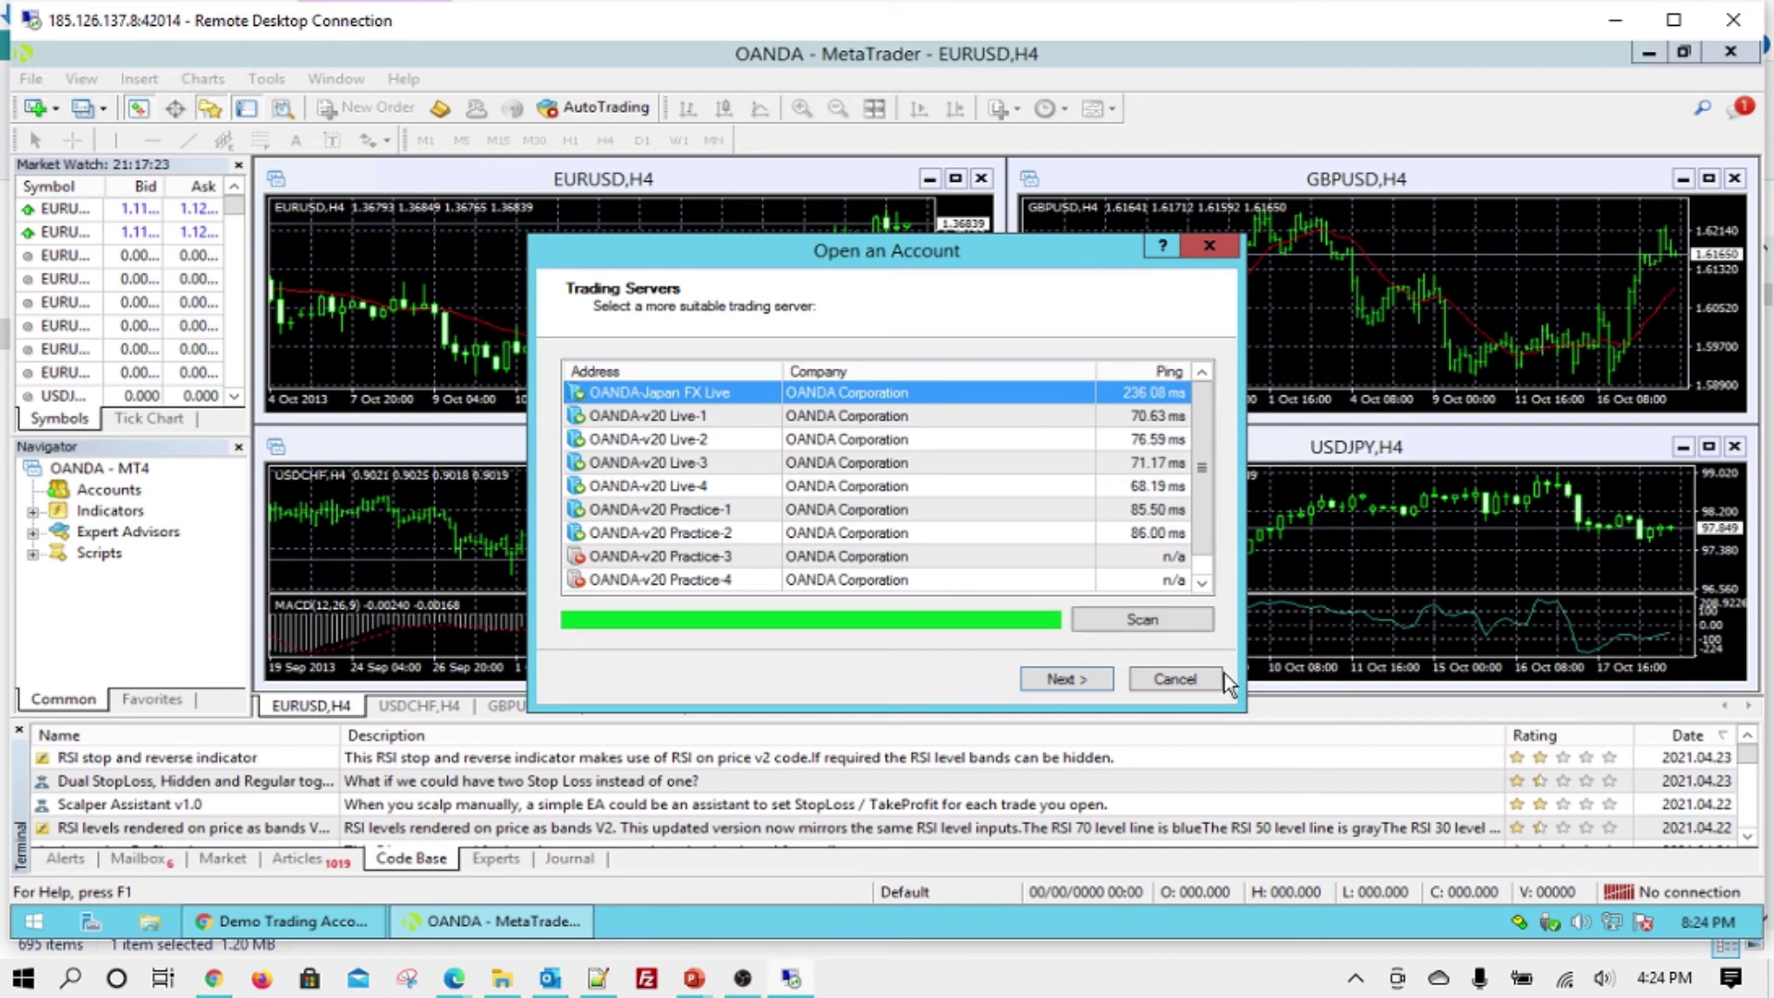
Step: Cancel the Open an Account and login dialogs, then expand Expert Advisors in the Navigator
{"action": "left_click", "coordinate": [1176, 679]}
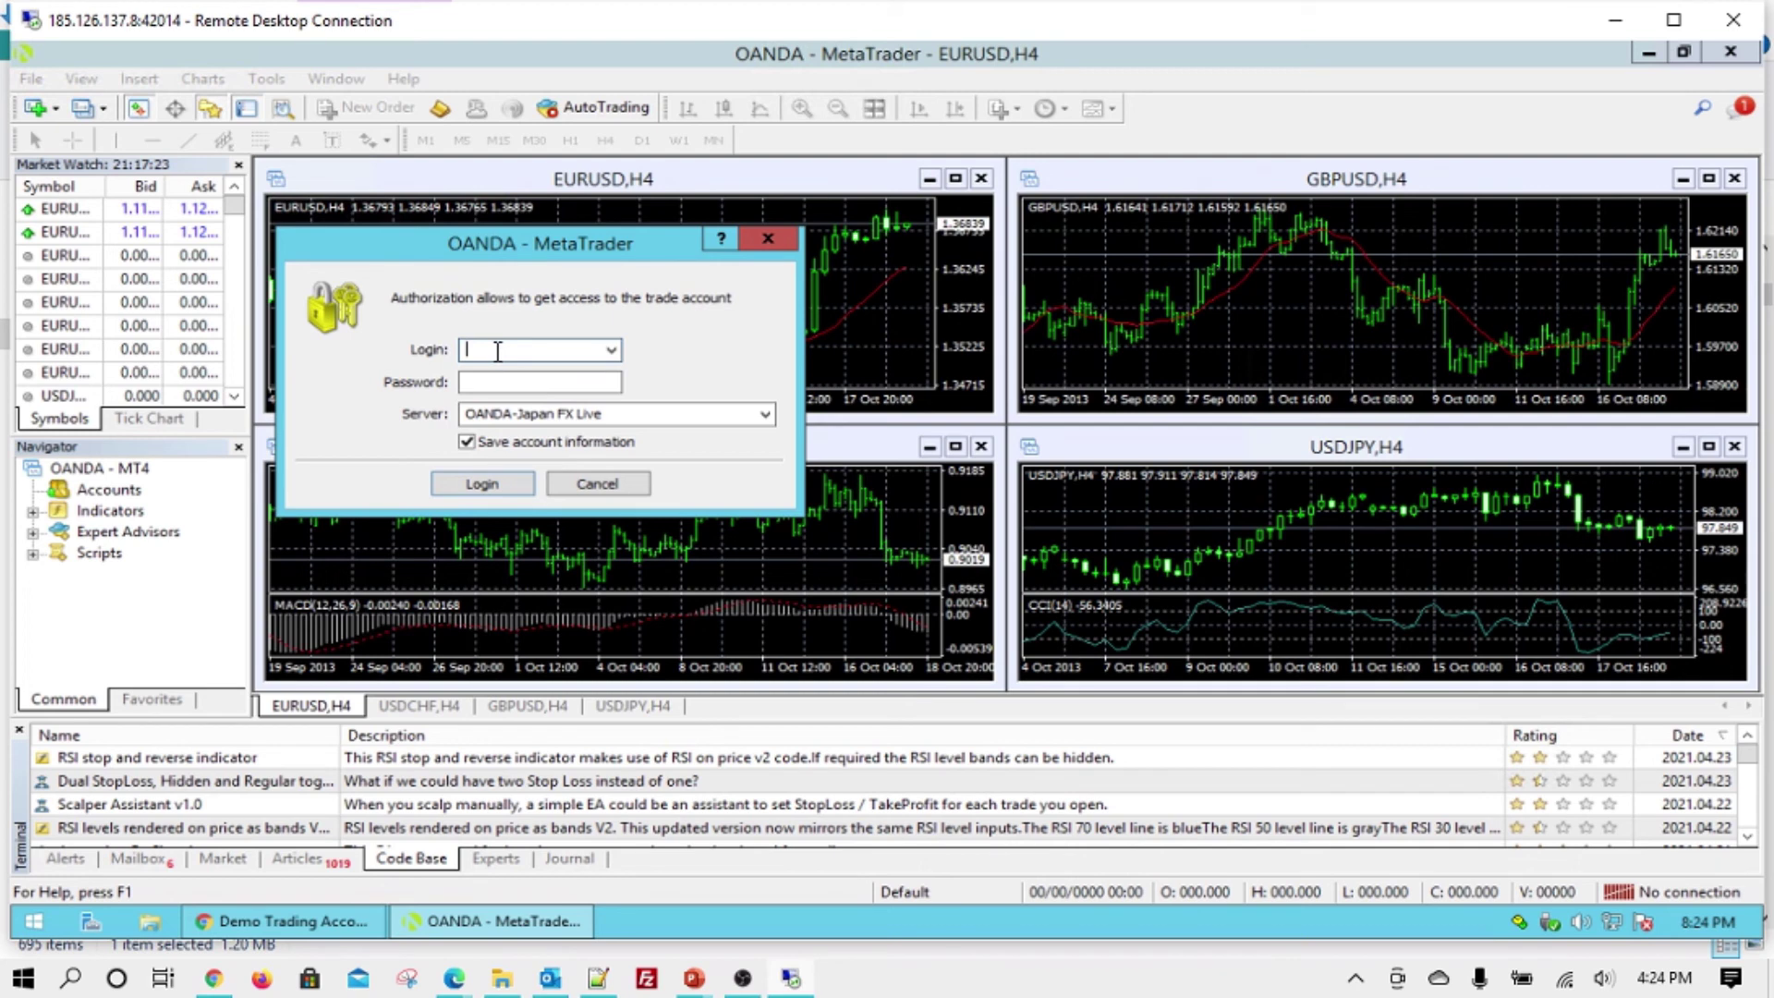
{"action": "left_click", "coordinate": [495, 412]}
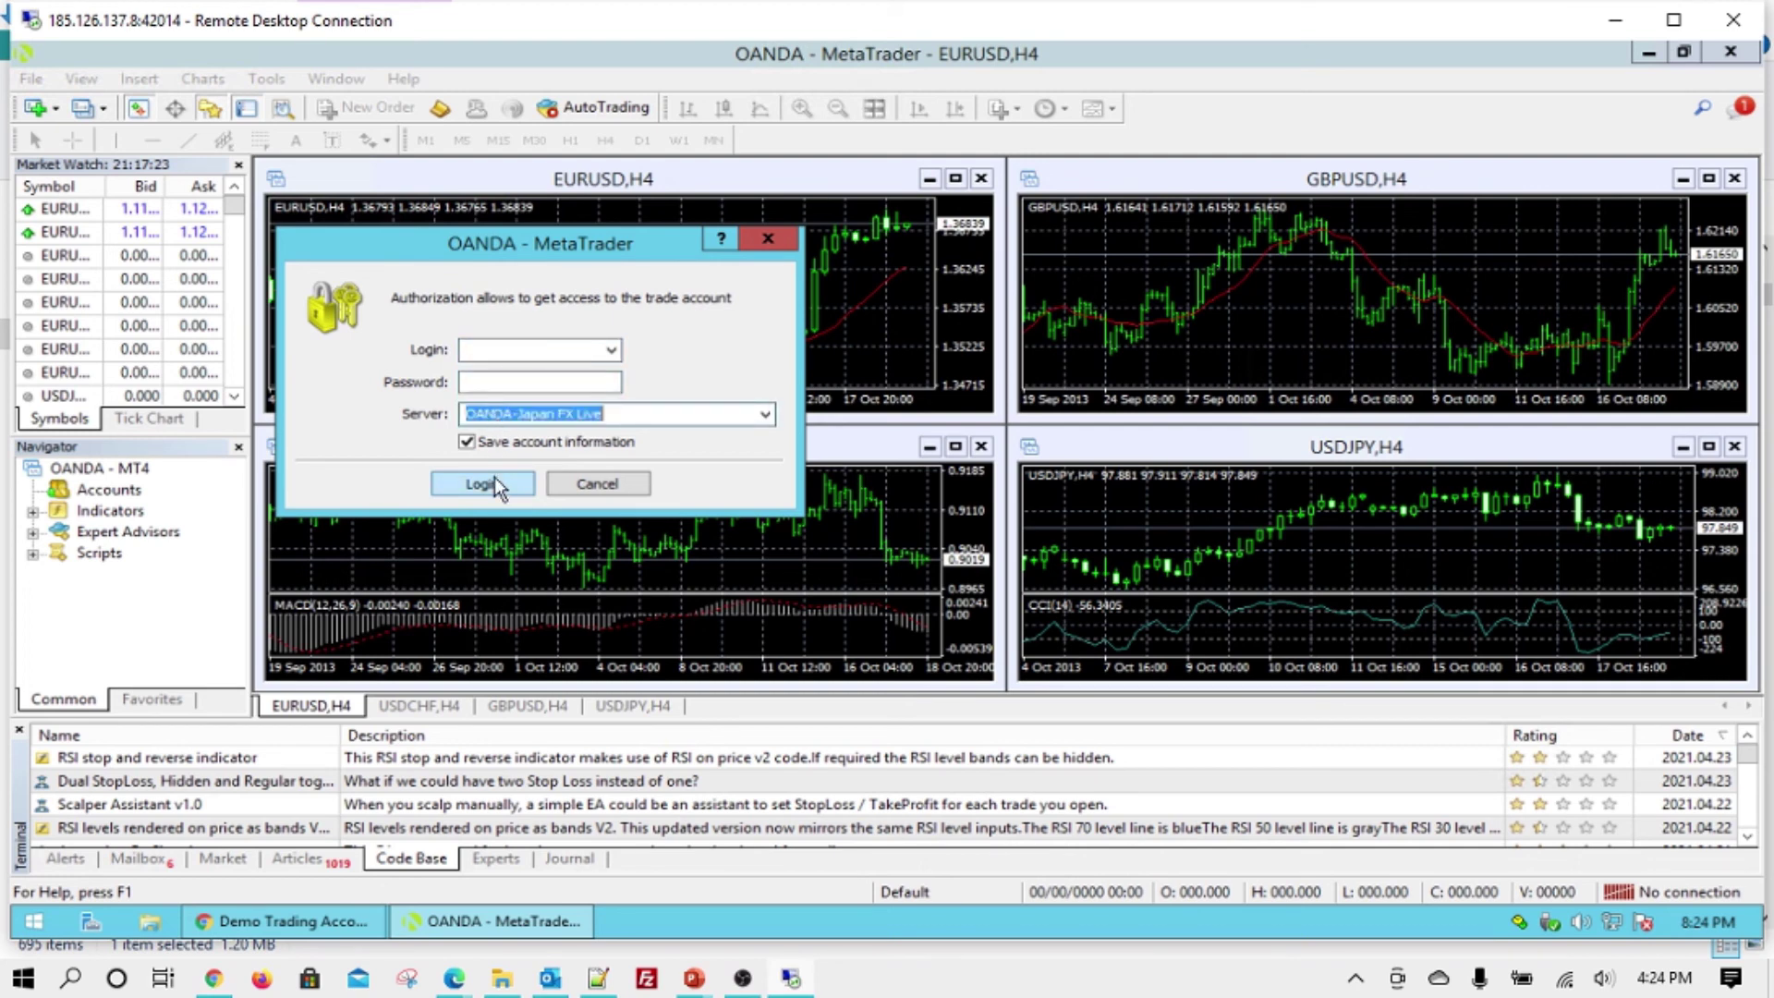
{"action": "left_click", "coordinate": [601, 484]}
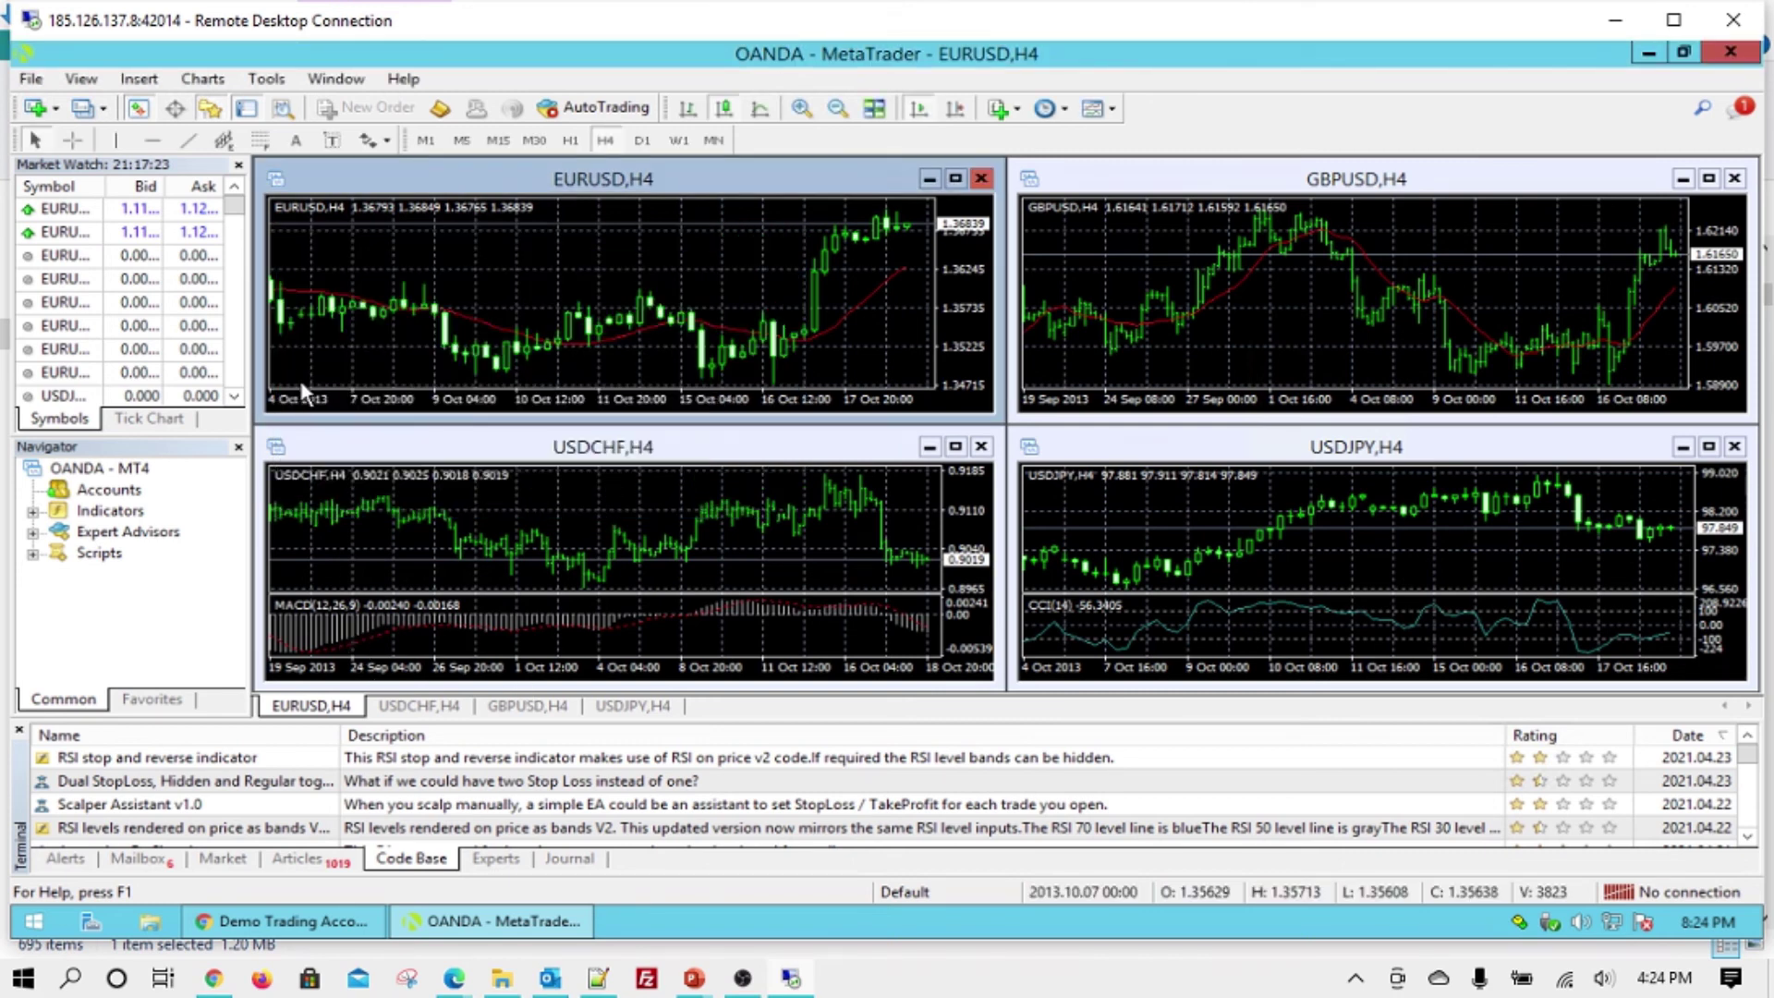
{"action": "left_click", "coordinate": [33, 532]}
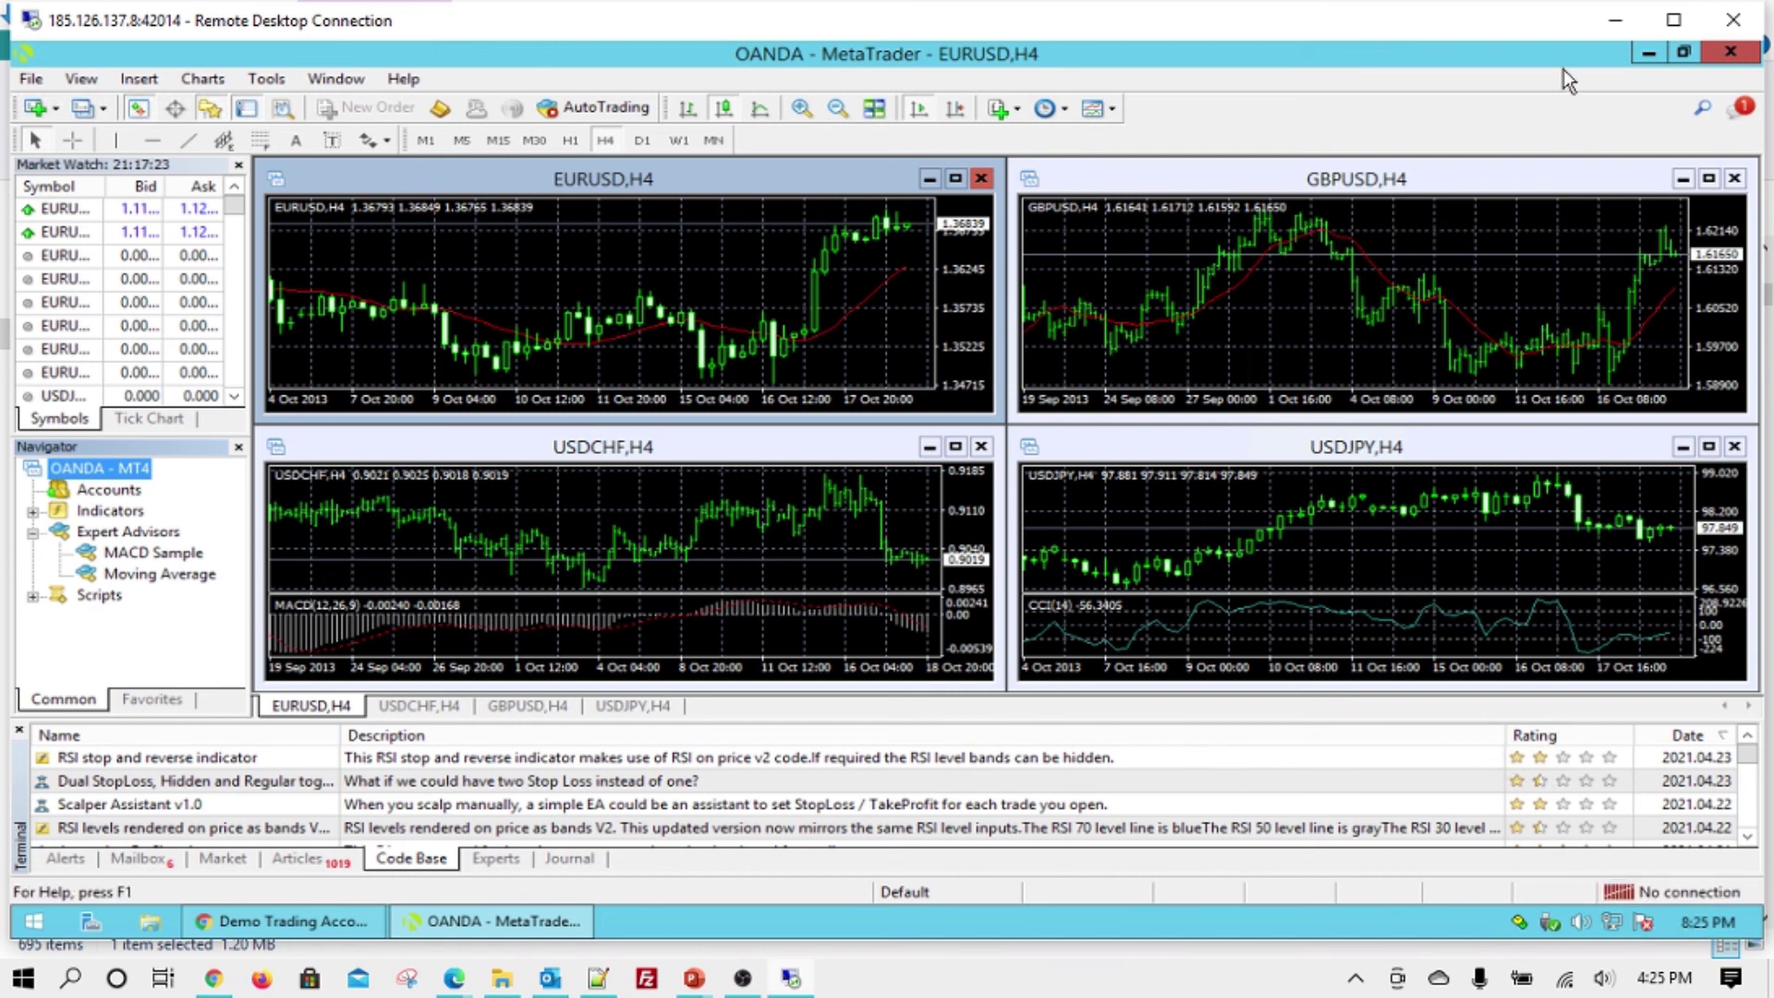
Step: Minimize MetaTrader 4 and view the Start menu's Shut Down options without shutting down
{"action": "left_click", "coordinate": [1649, 52]}
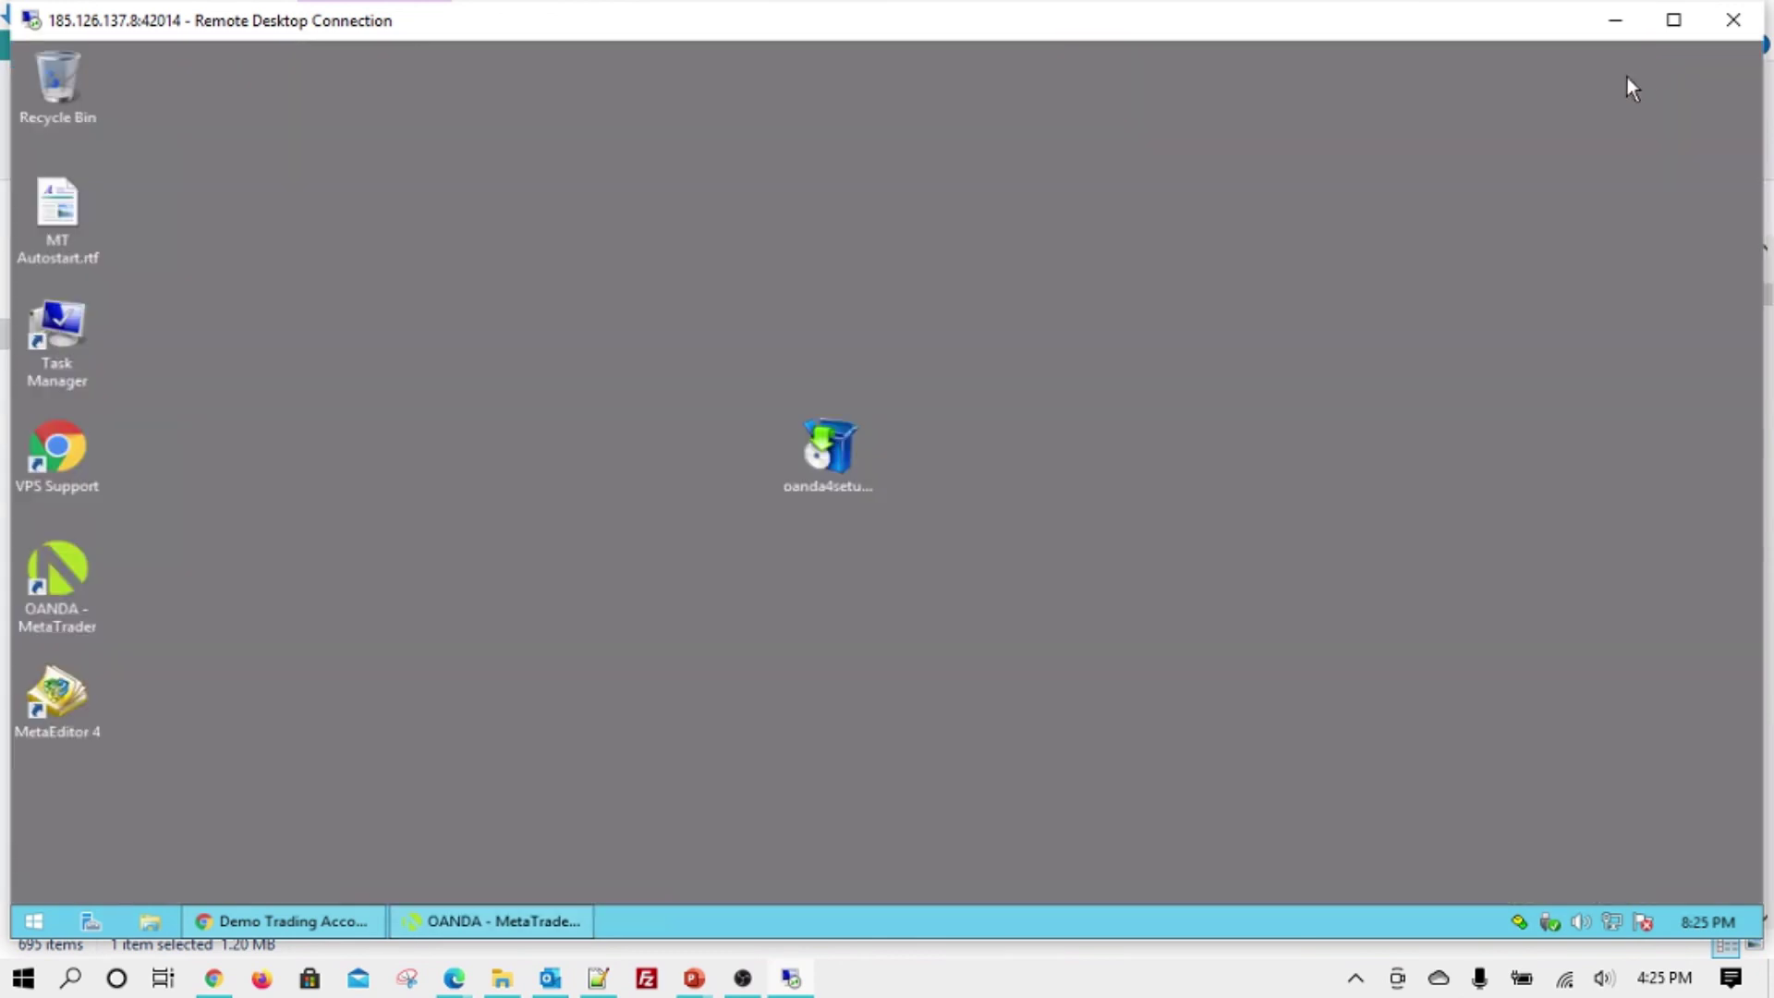
{"action": "left_click", "coordinate": [33, 921]}
{"action": "left_click", "coordinate": [469, 875]}
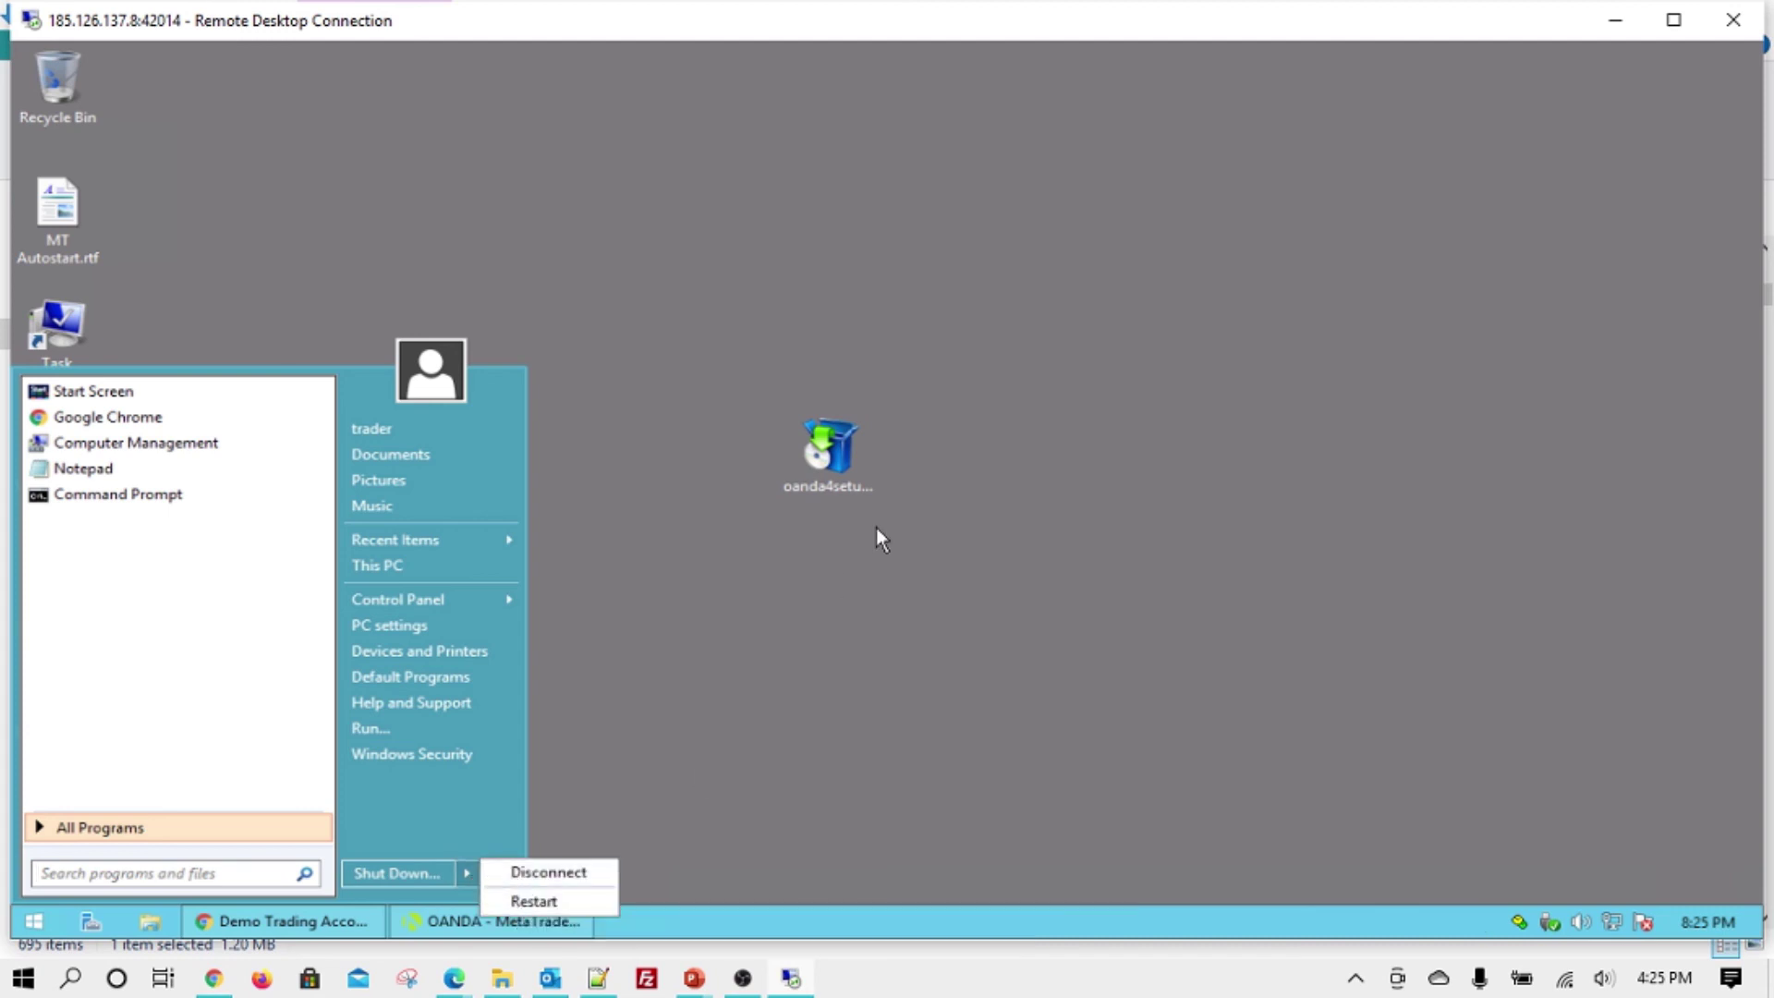
{"action": "left_click", "coordinate": [878, 560]}
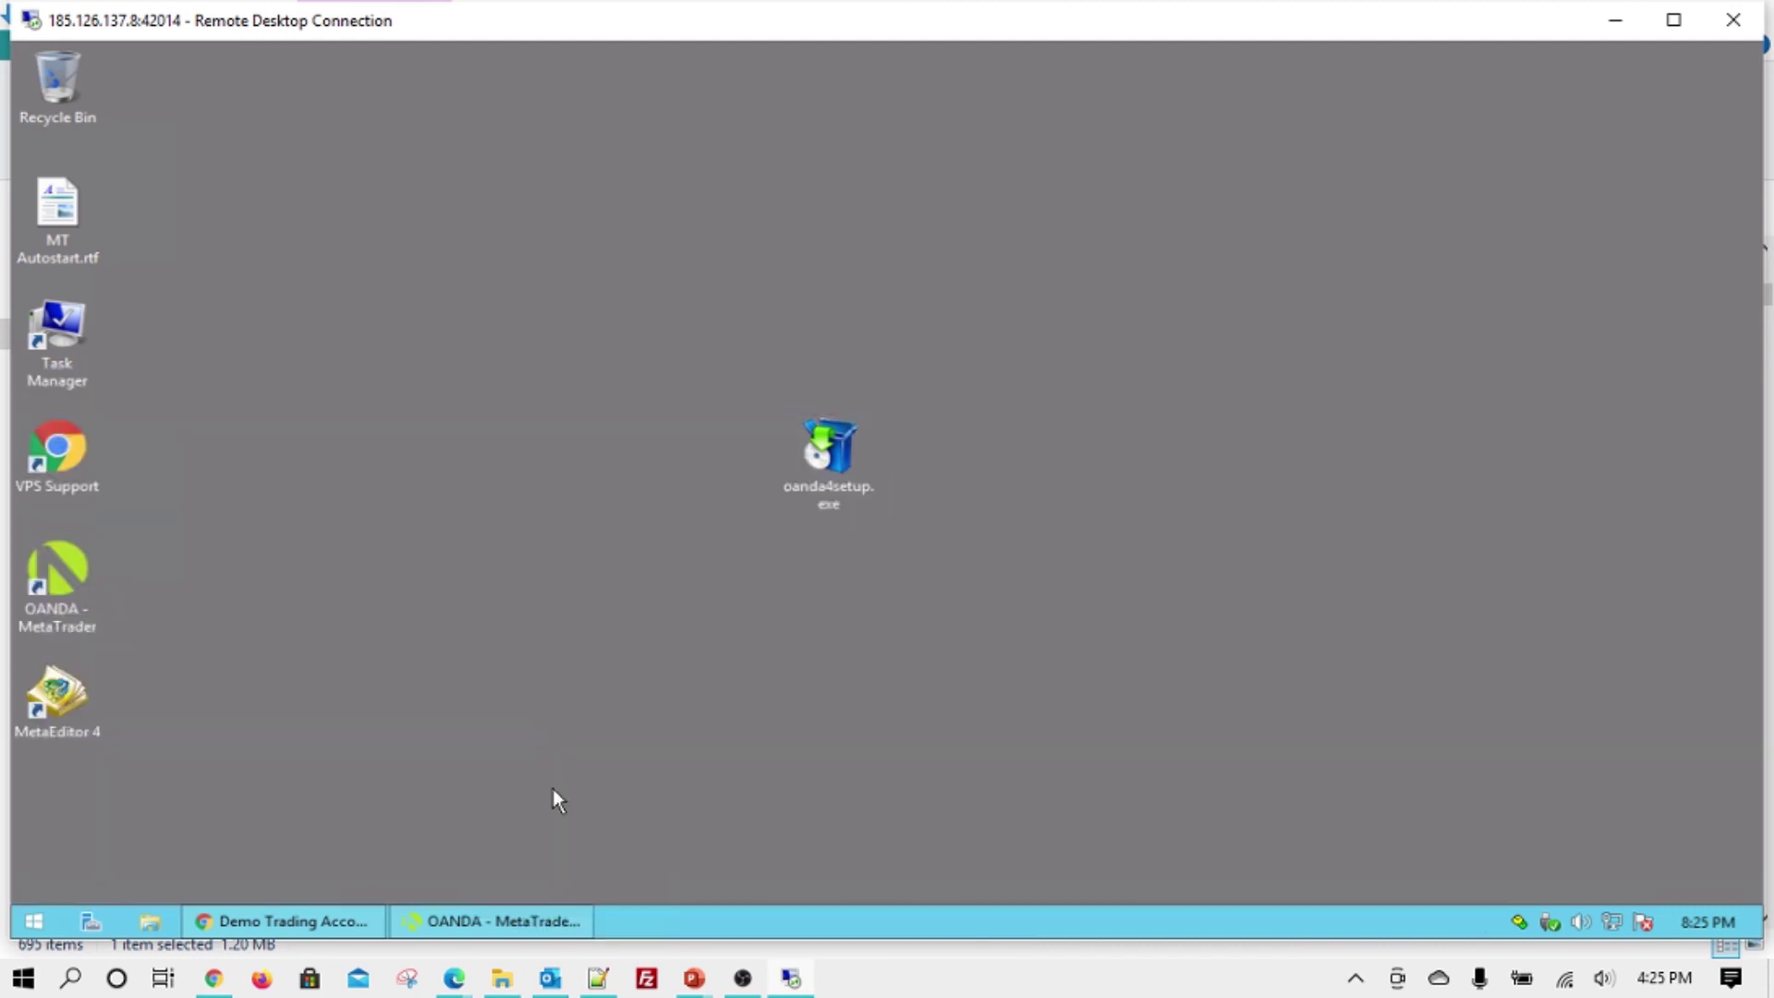
Step: Open Control Panel's User Accounts page from the remote Start menu
{"action": "left_click", "coordinate": [46, 930]}
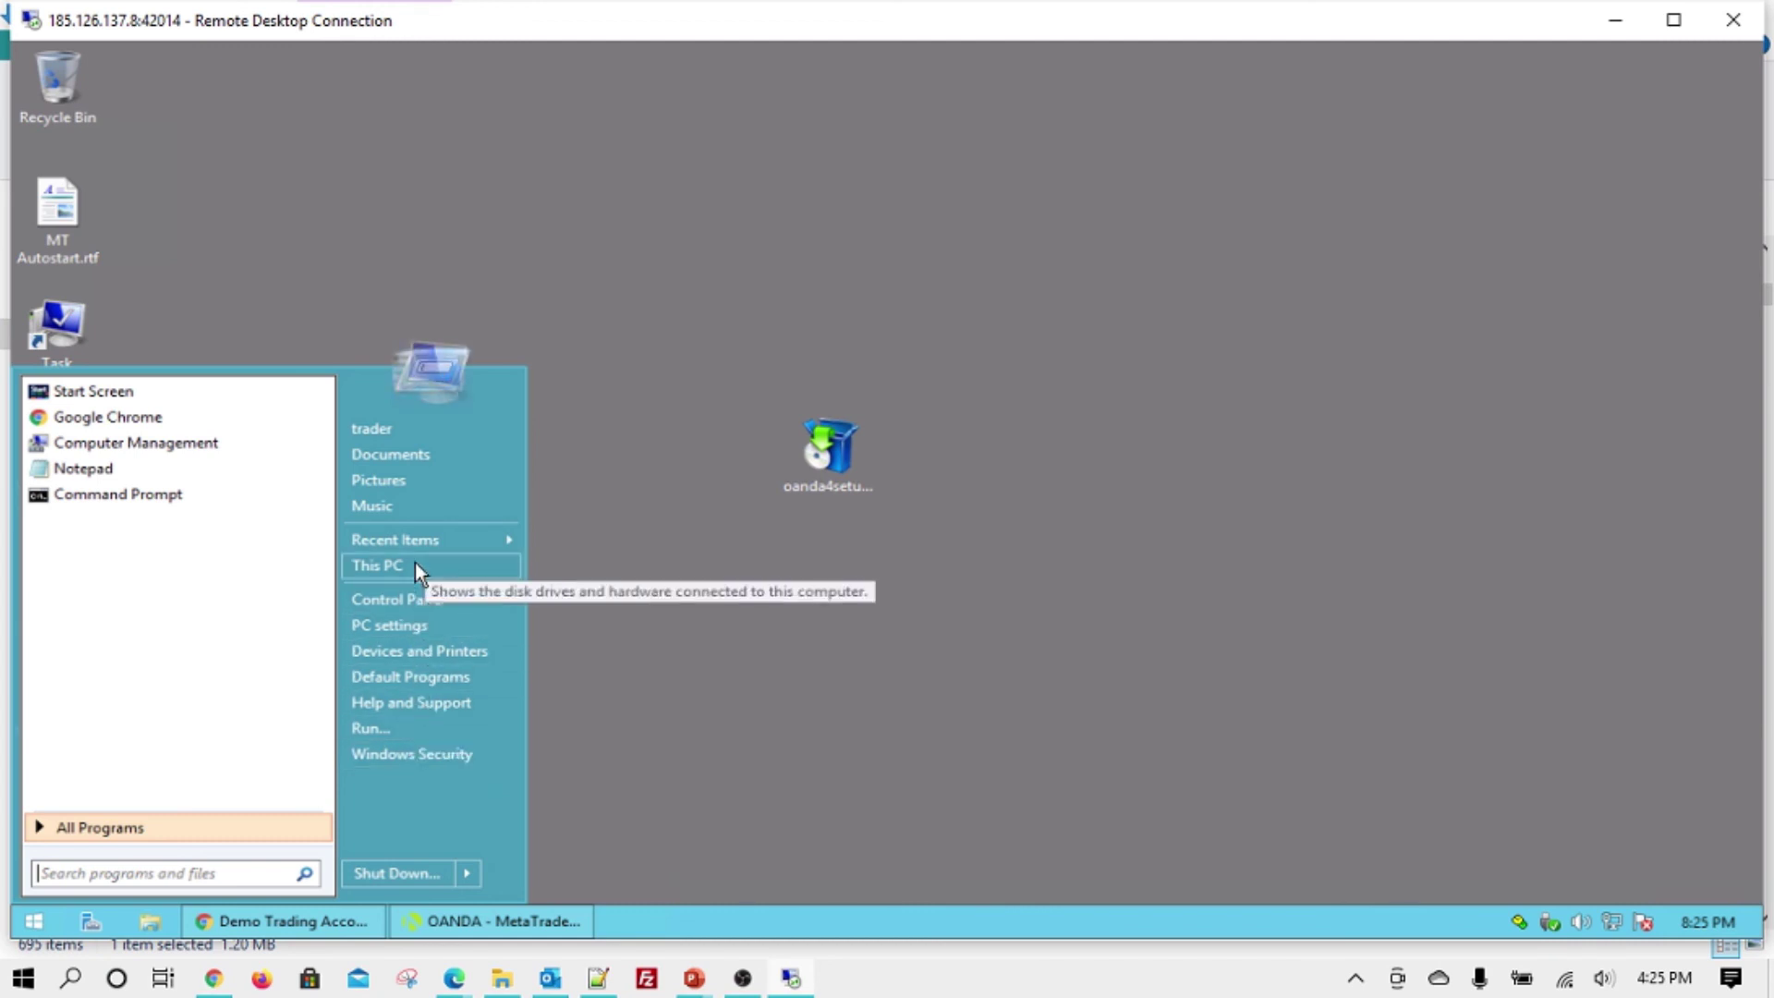
{"action": "mouse_move", "coordinate": [413, 599]}
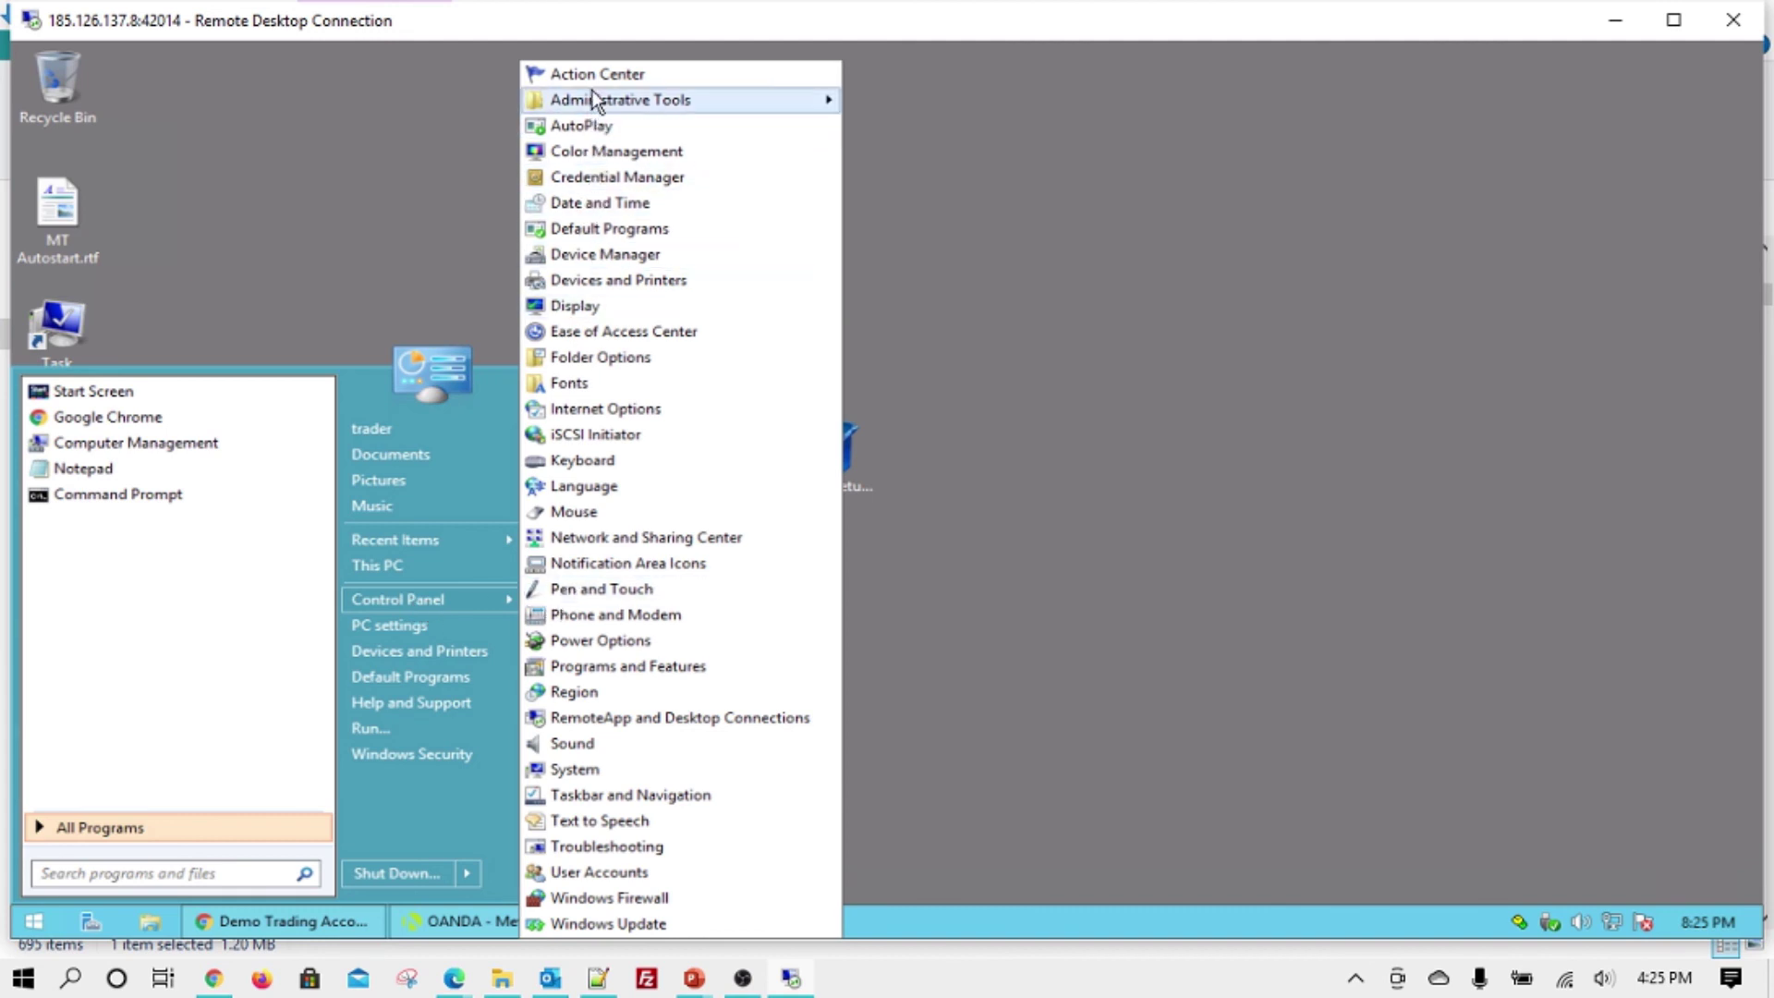
{"action": "left_click", "coordinate": [612, 872]}
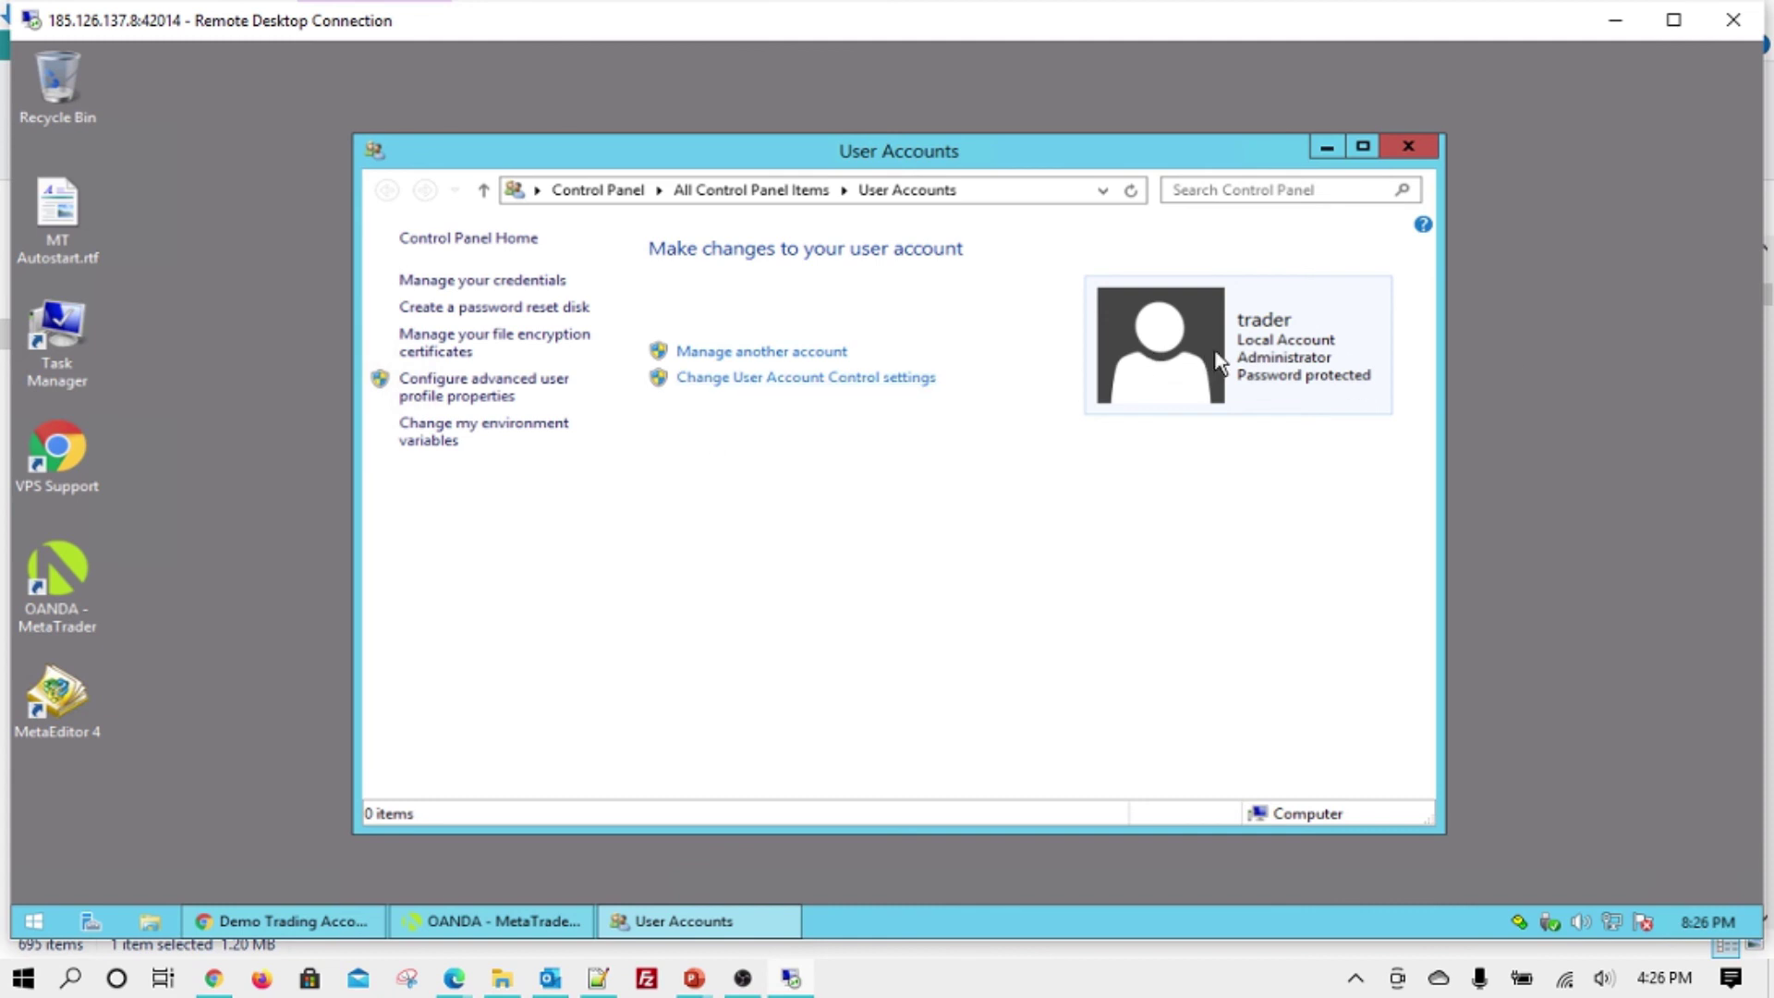
Step: Check saved credentials, then reach the administrator account's Change Password page and close it unchanged
{"action": "left_click", "coordinate": [523, 282]}
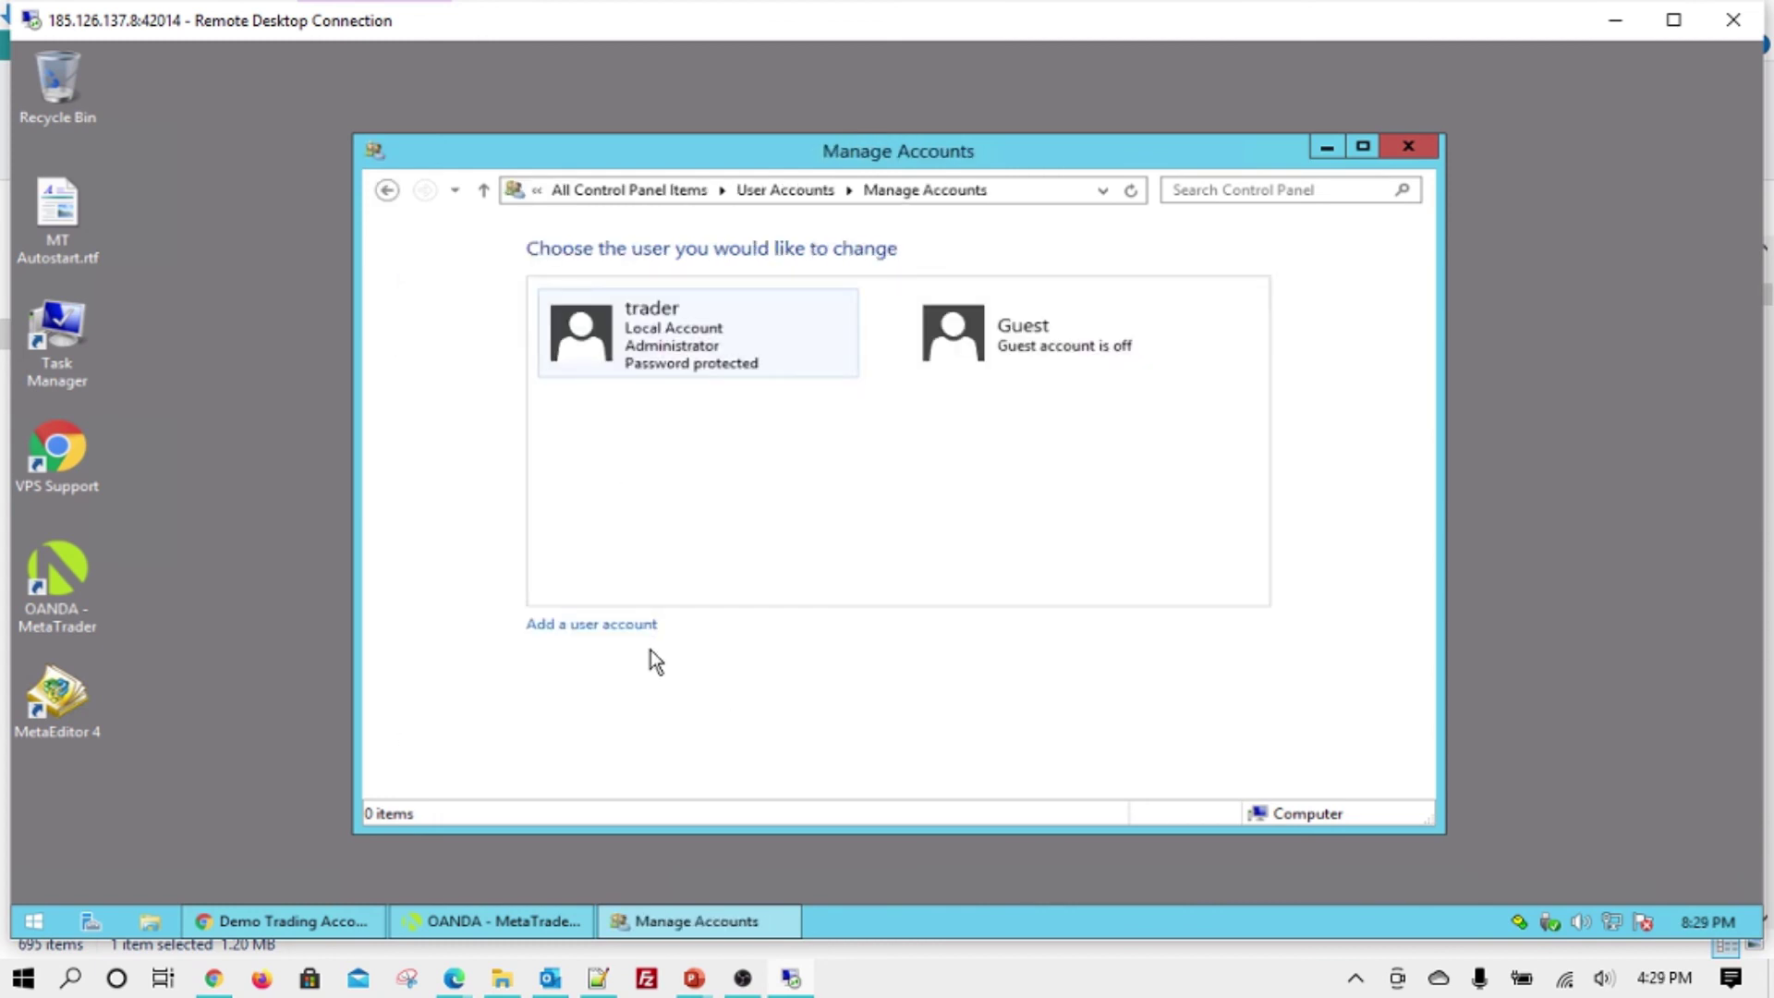
{"action": "left_click", "coordinate": [483, 190]}
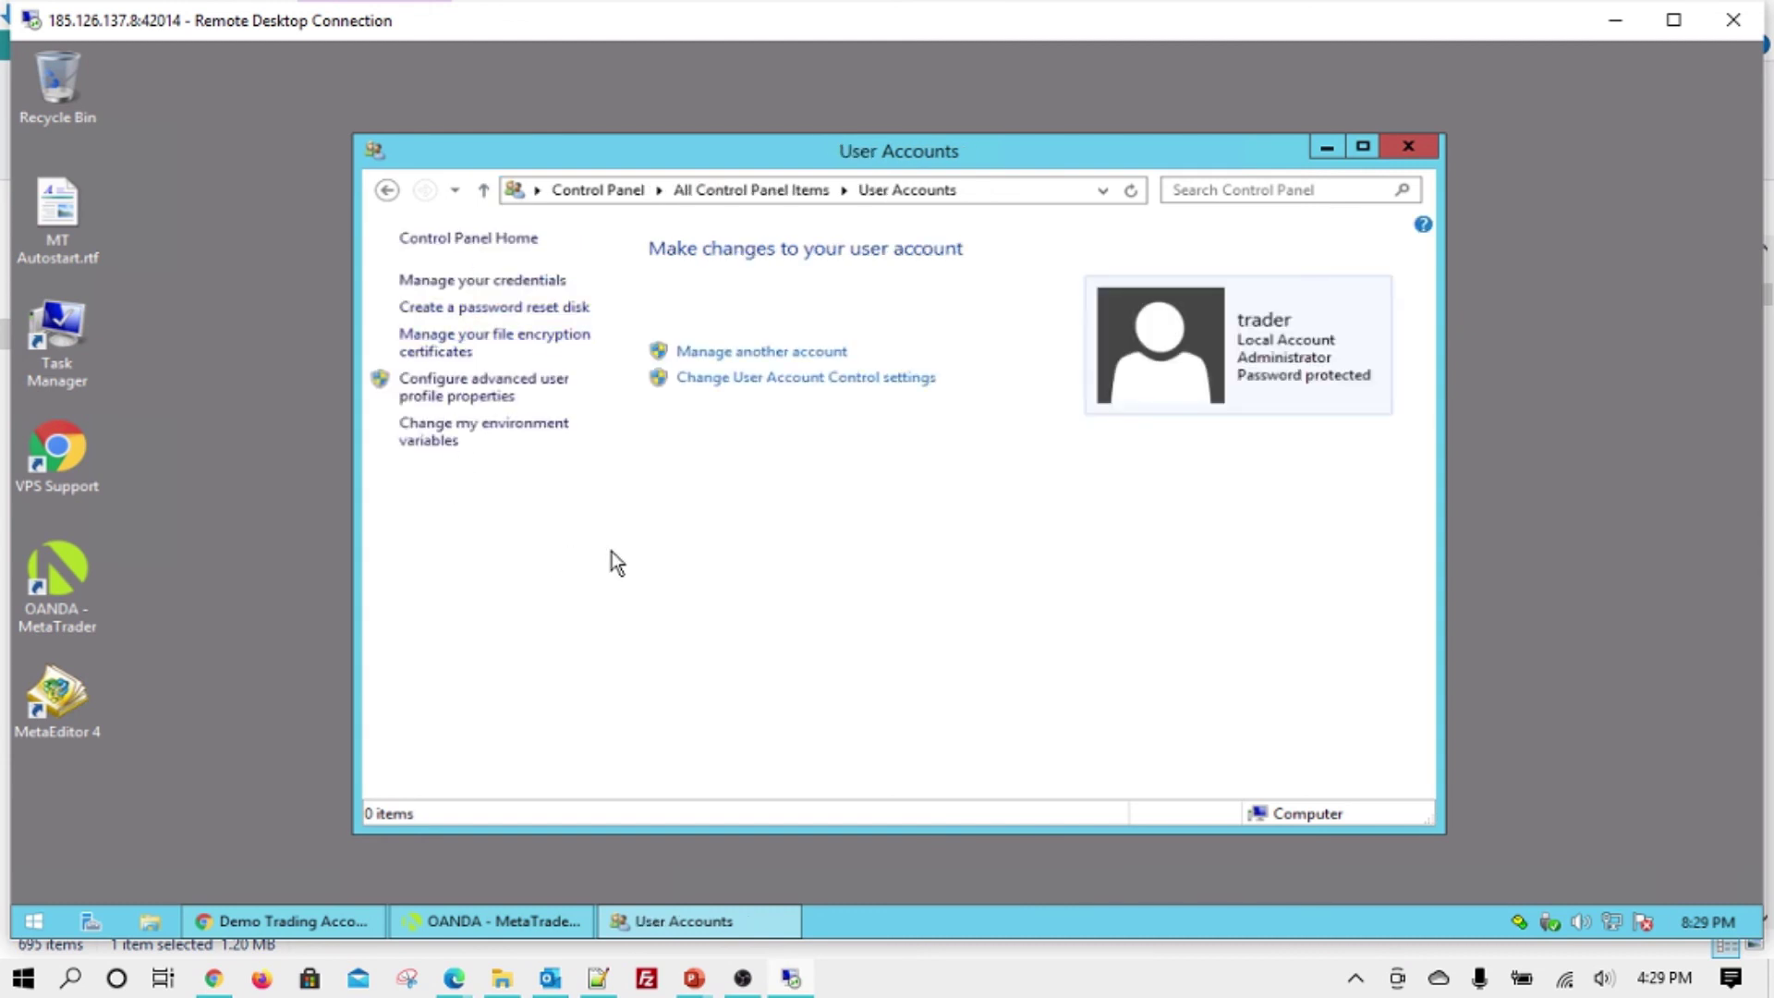
{"action": "left_click", "coordinate": [739, 352]}
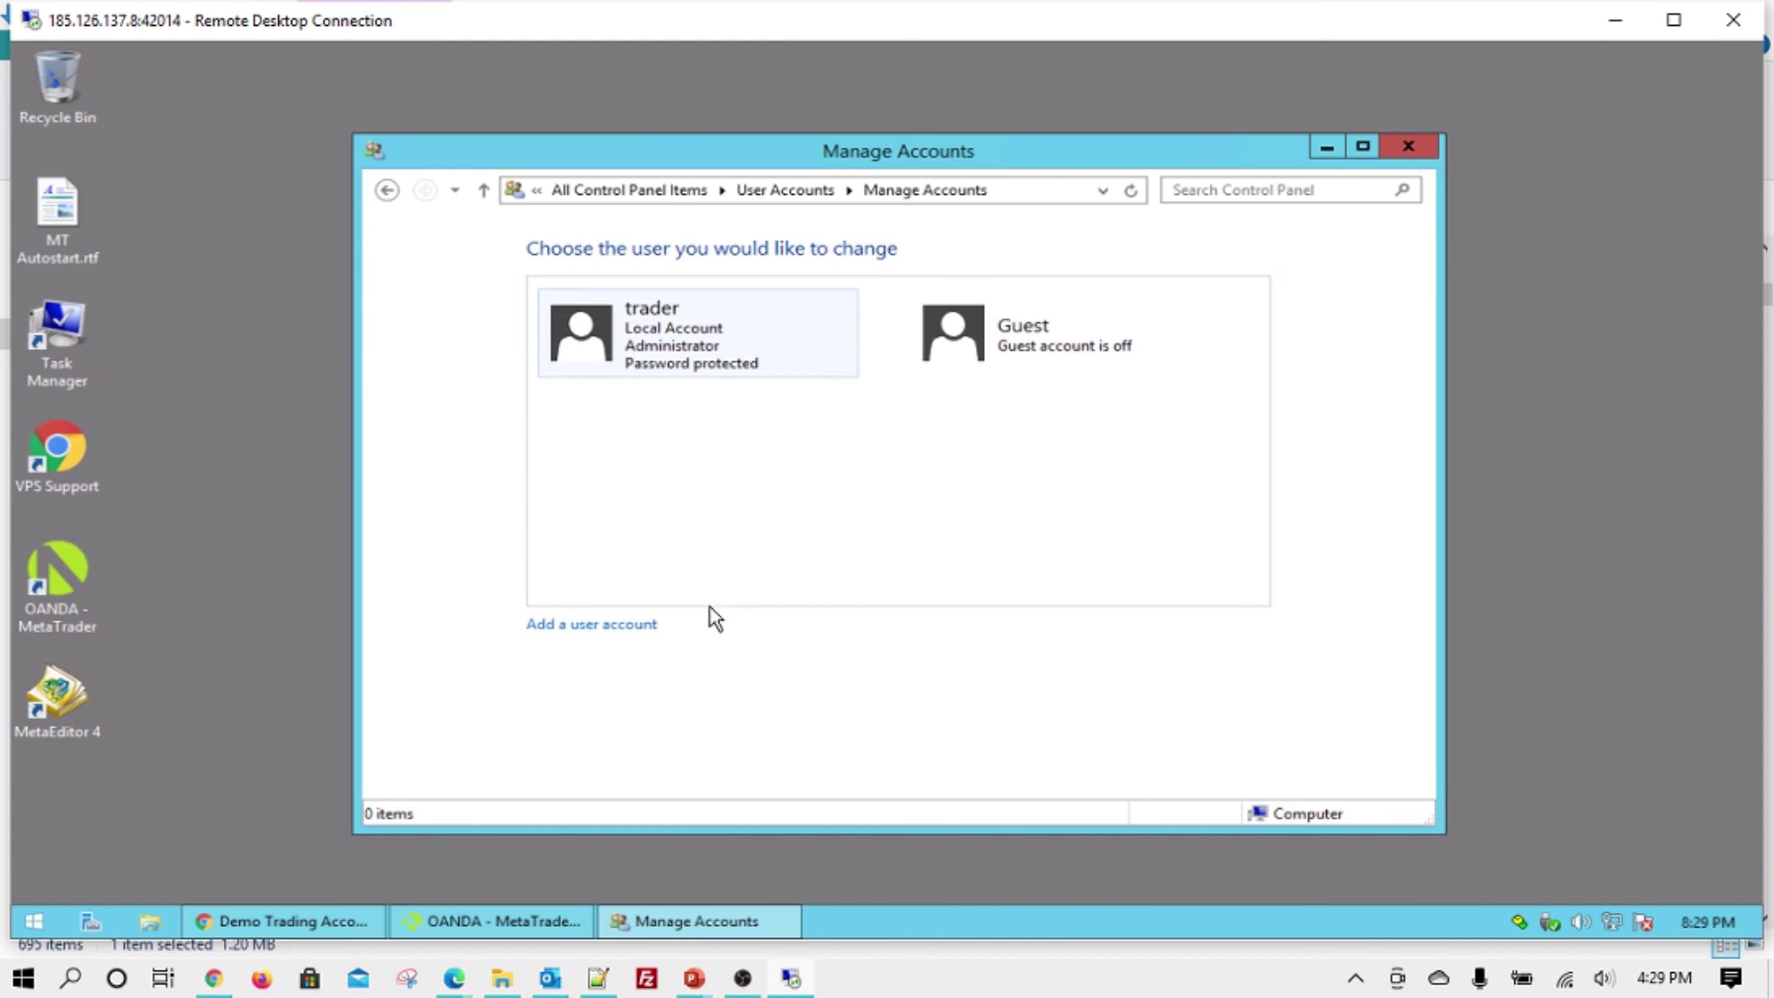
{"action": "left_click", "coordinate": [706, 351]}
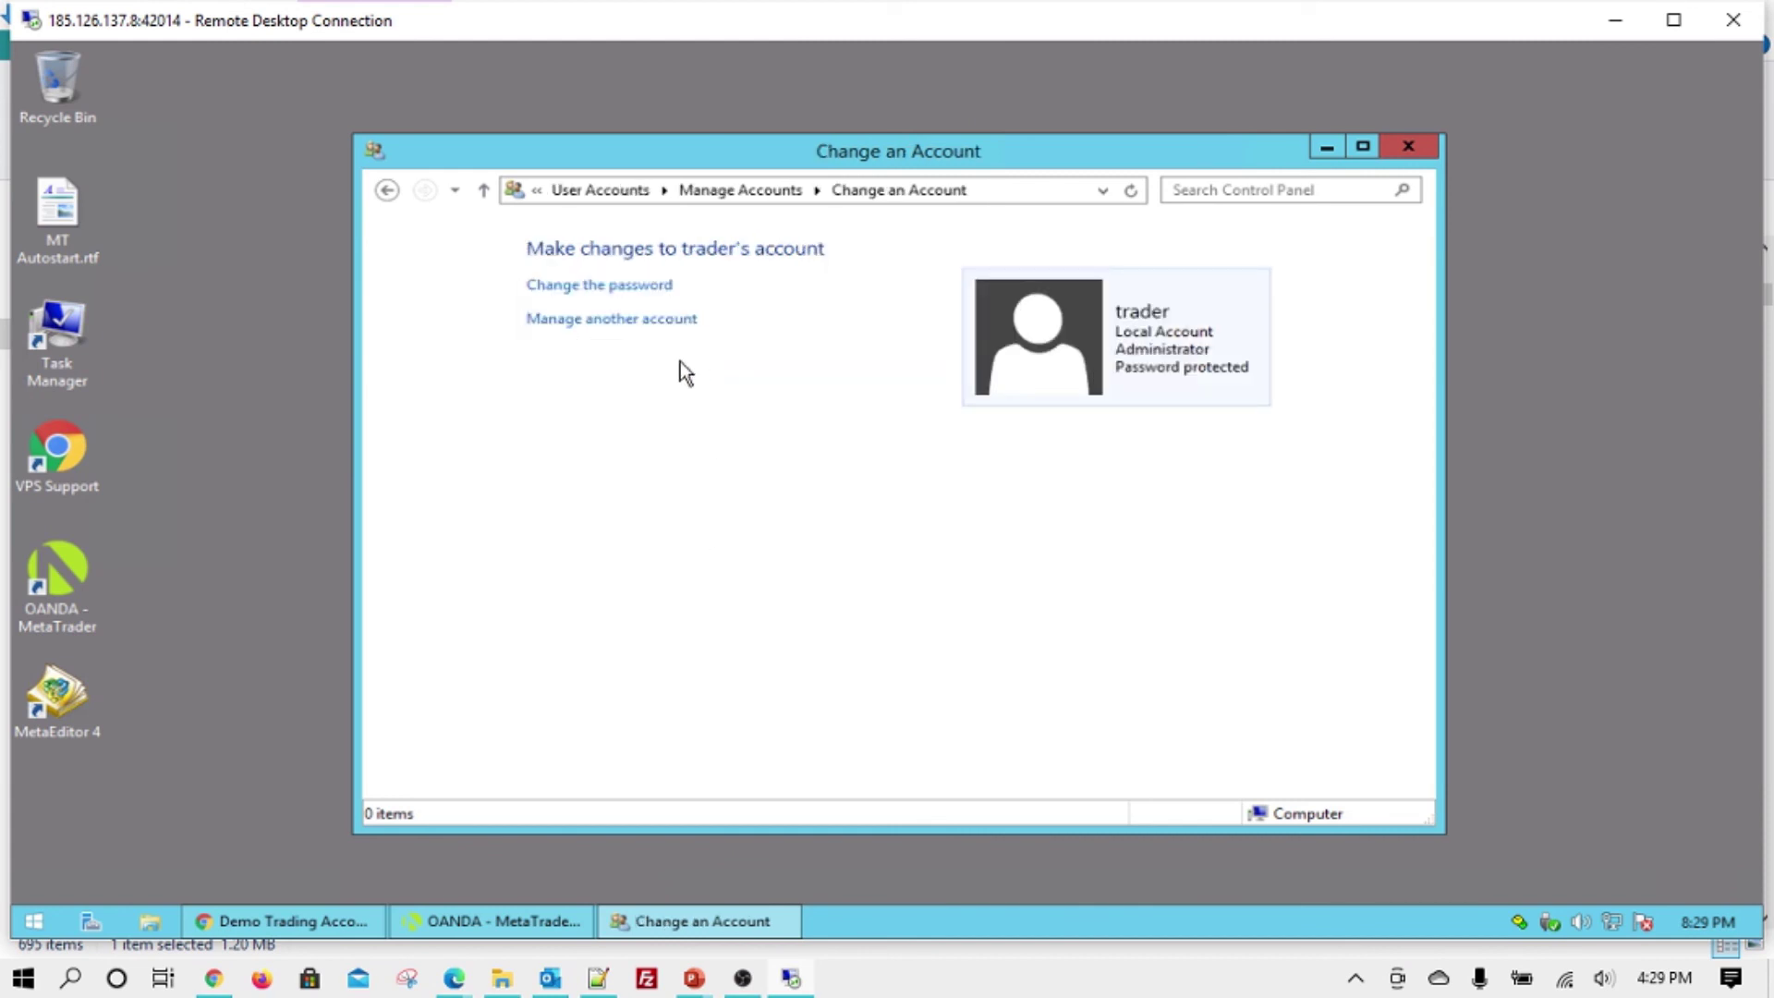
{"action": "left_click", "coordinate": [610, 286]}
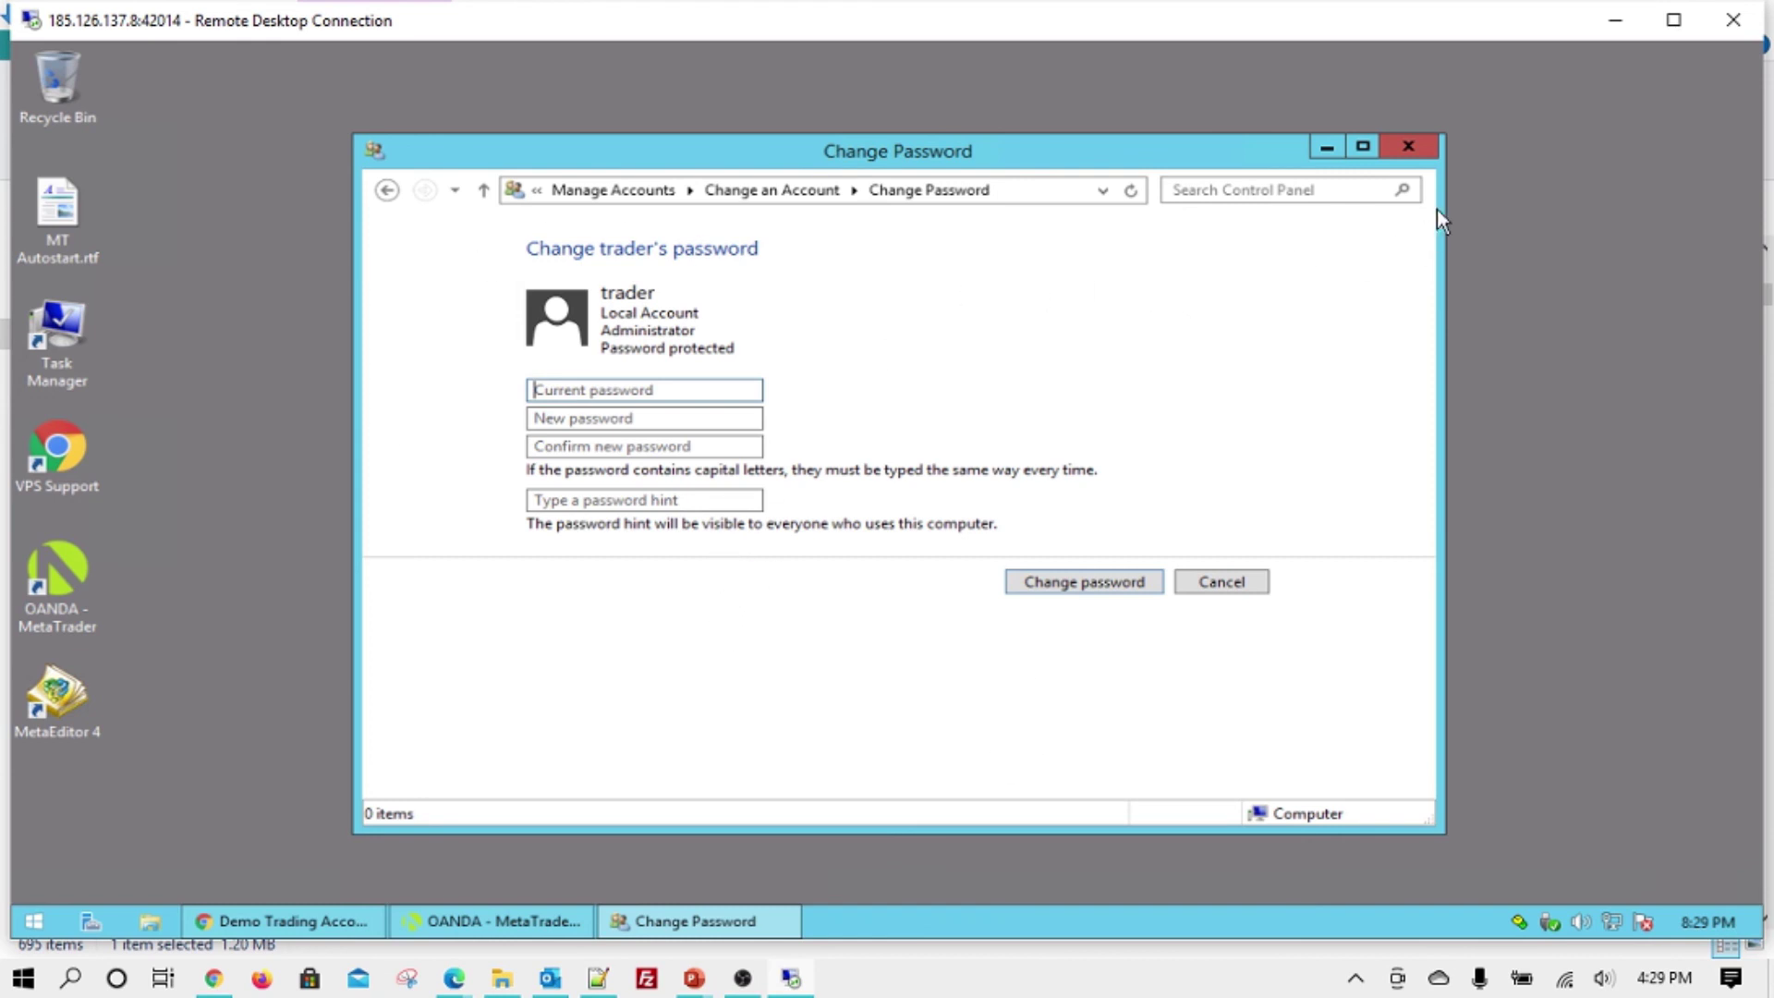
{"action": "left_click", "coordinate": [1423, 153]}
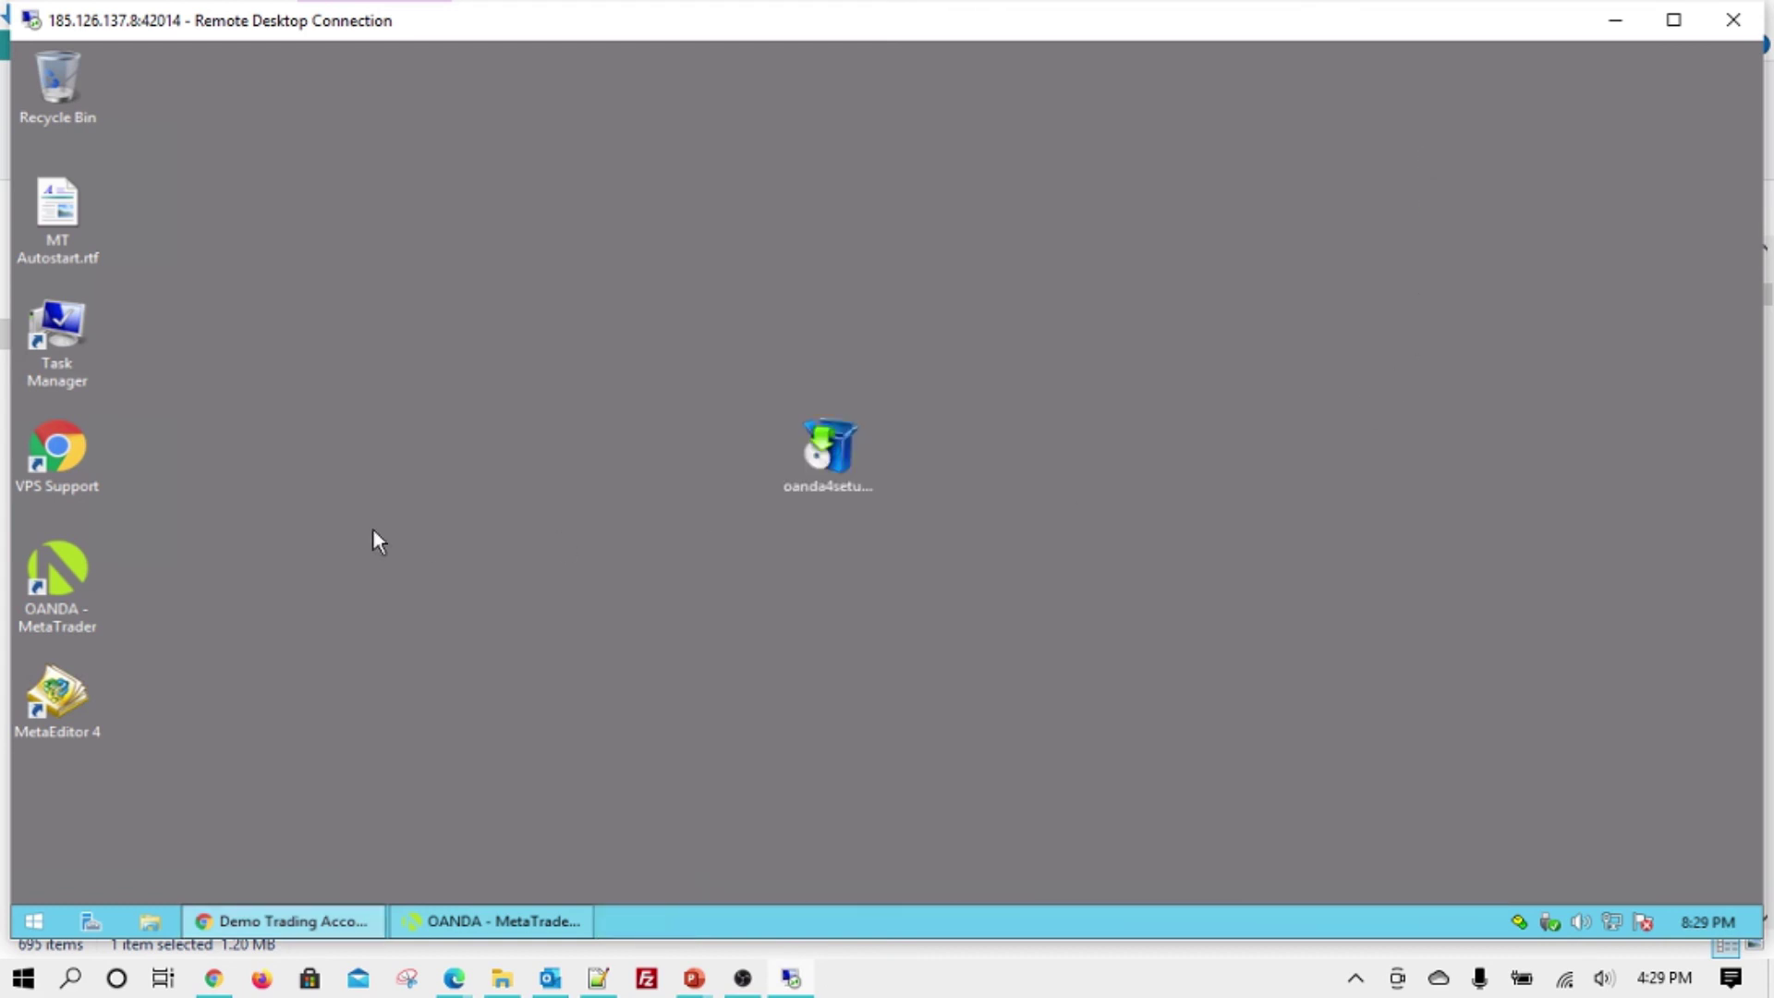